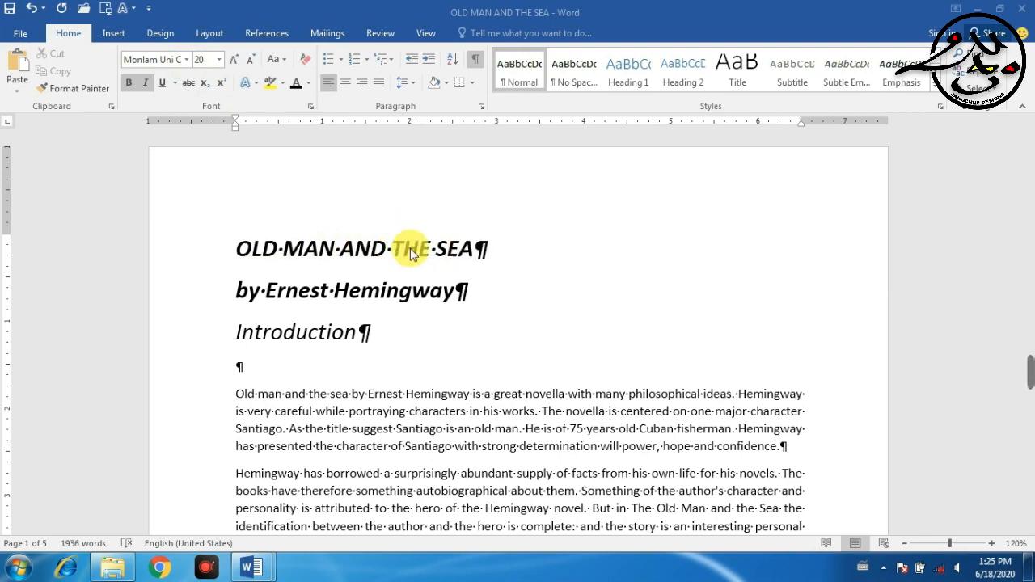
# Step: Select the title line "OLD MAN AND THE SEA" and set its font to Algerian
pyautogui.doubleClick(373, 250)
pyautogui.click(373, 250)
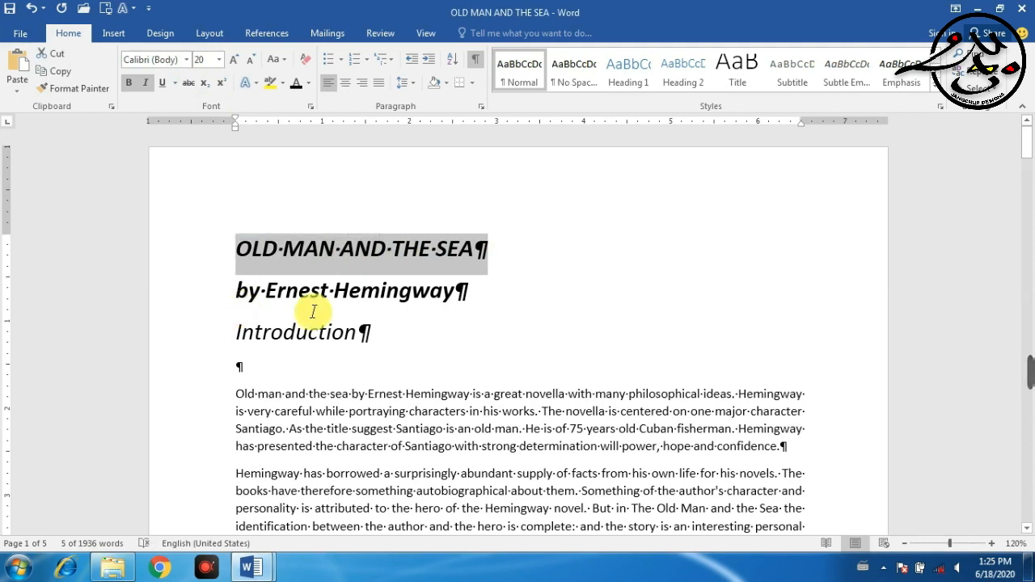
pyautogui.click(578, 310)
pyautogui.click(190, 261)
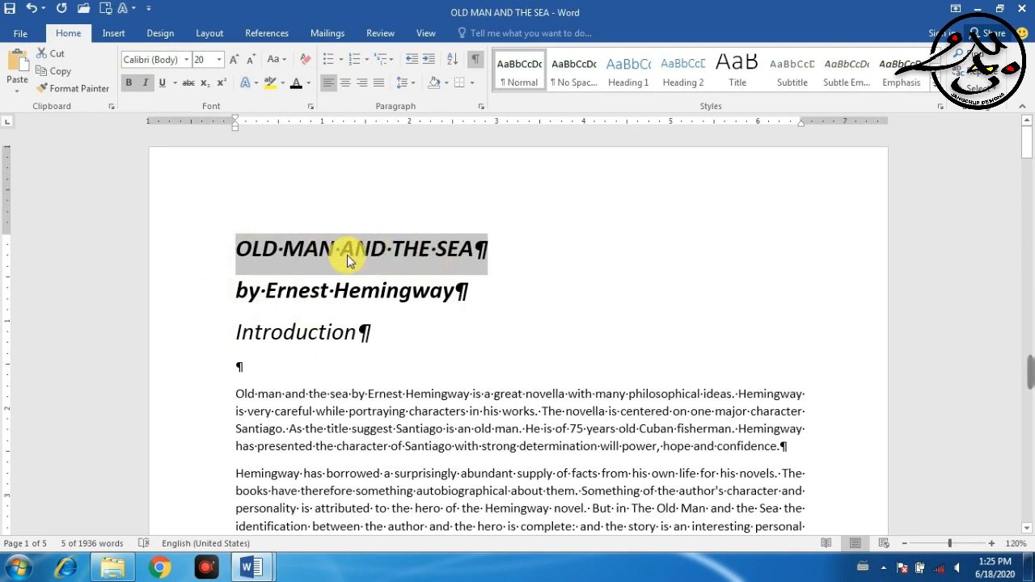
pyautogui.click(189, 62)
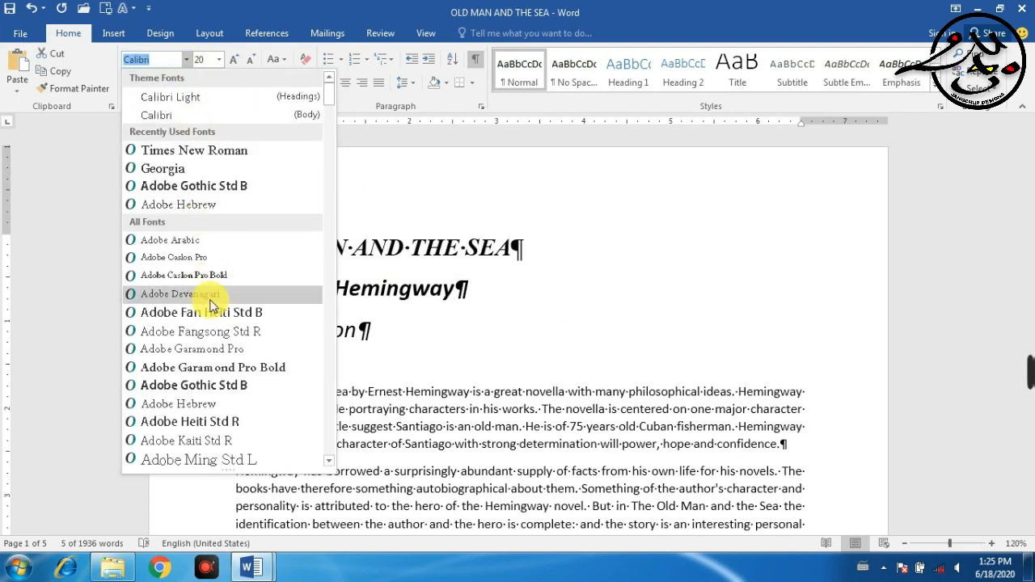
pyautogui.scroll(-2, 208, 278)
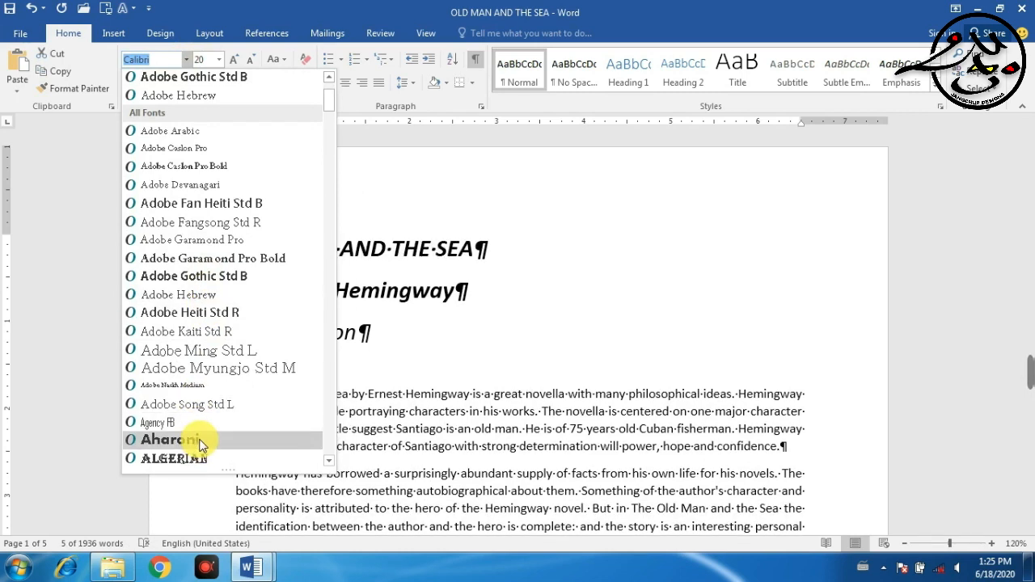
pyautogui.click(201, 456)
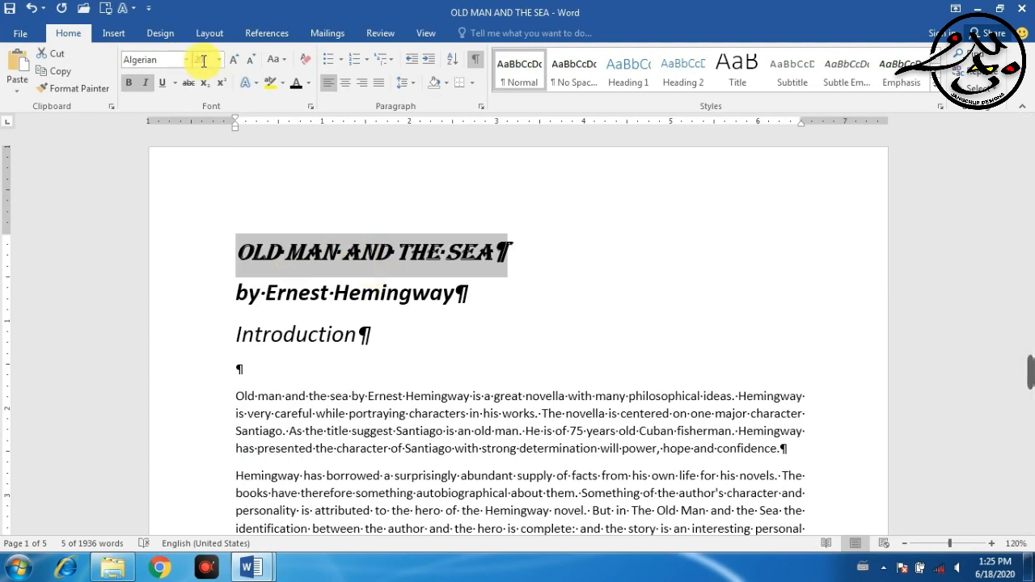
# Step: Change the selected title's font to Lucida Console
pyautogui.click(187, 59)
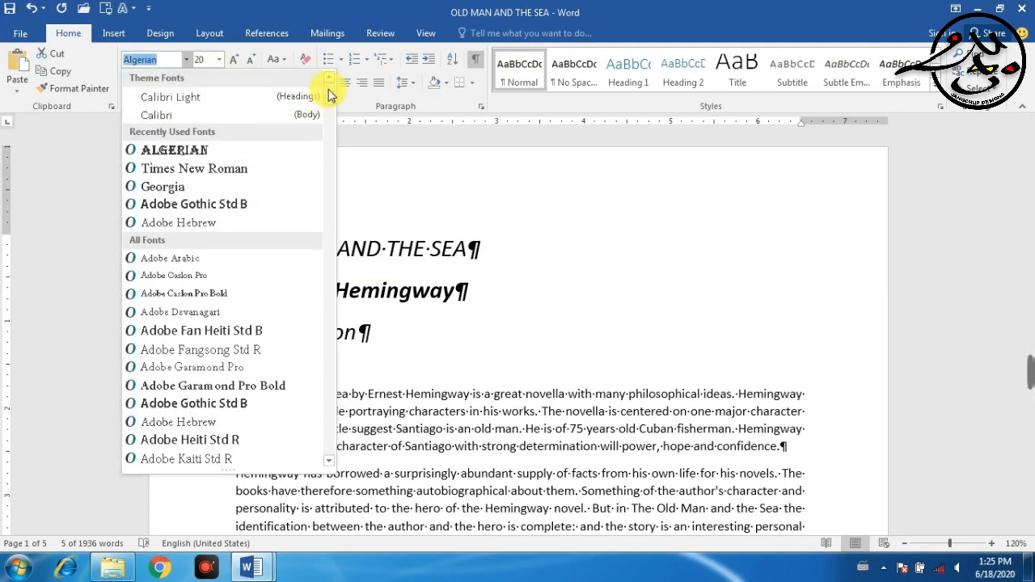
pyautogui.moveTo(328, 89); pyautogui.dragTo(326, 293)
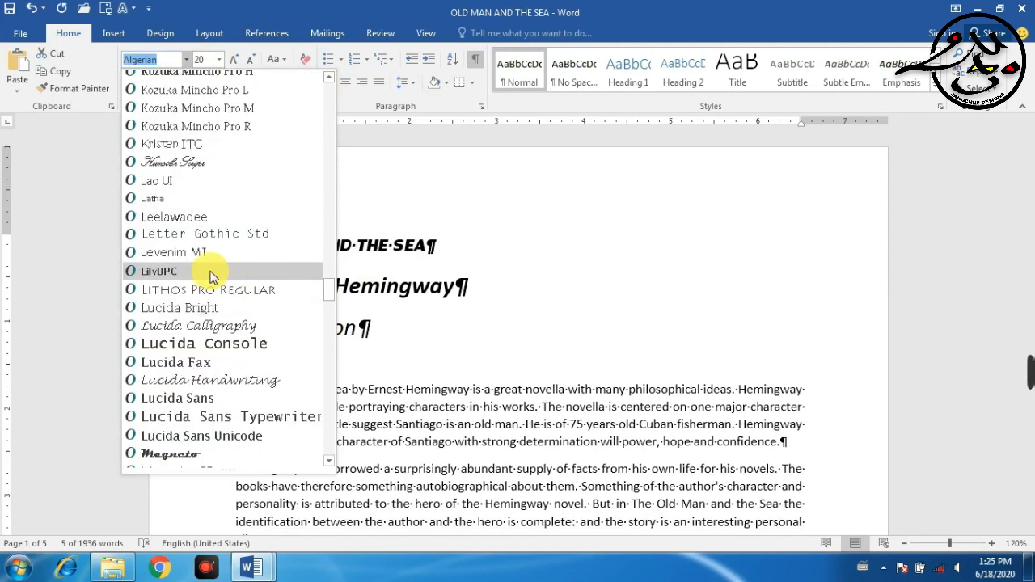
pyautogui.click(216, 353)
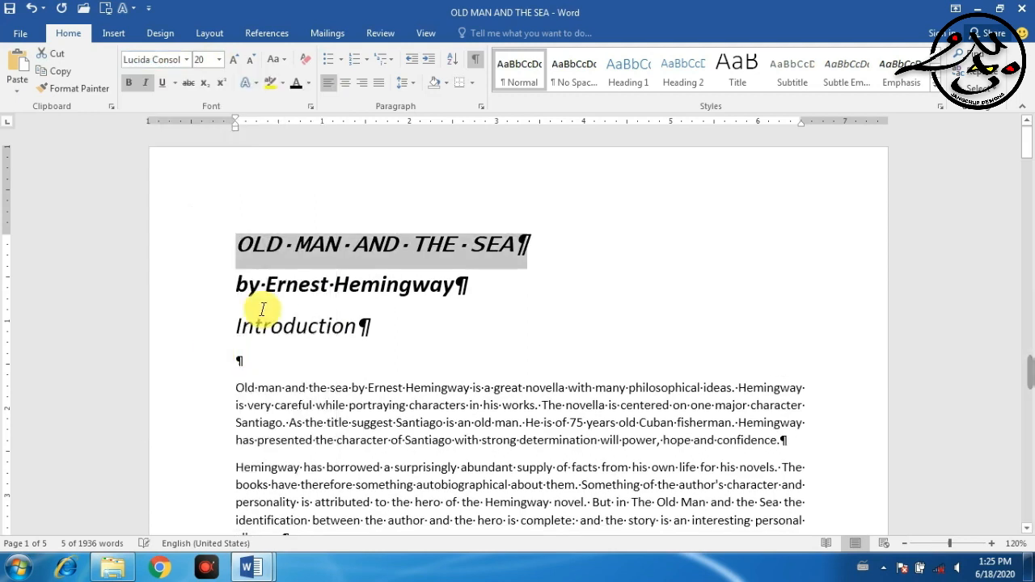
# Step: Preview the available fonts on the title one after another as far as Arial Black, without applying any
pyautogui.click(180, 61)
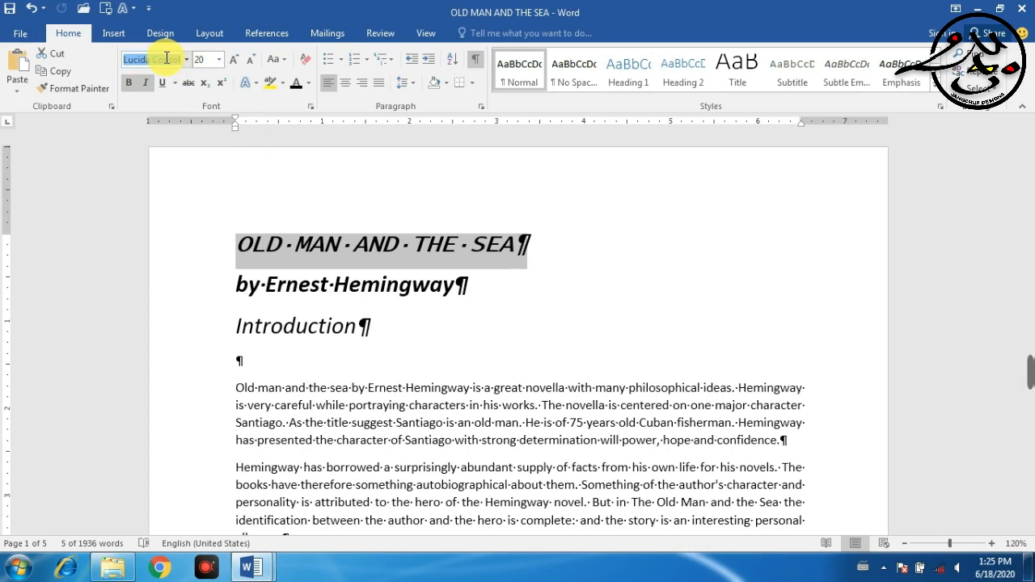
pyautogui.hotkey('alt', 'Down')
pyautogui.press('Down')
pyautogui.press('Down')
pyautogui.press('Down')
pyautogui.press('Down')
pyautogui.press('Down')
pyautogui.press('Down')
pyautogui.press('Down')
pyautogui.press('Down')
pyautogui.press('Down')
pyautogui.press('Down')
pyautogui.press('Down')
pyautogui.press('Down')
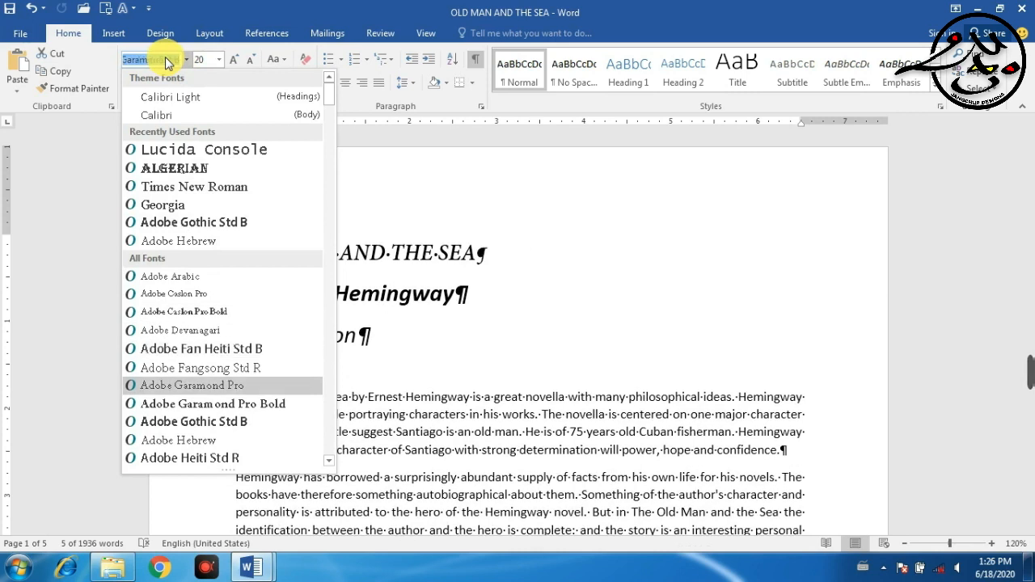
pyautogui.press('Down')
pyautogui.press('Down')
pyautogui.press('Down')
pyautogui.press('Down')
pyautogui.press('Down')
pyautogui.press('Down')
pyautogui.press('Down')
pyautogui.press('Down')
pyautogui.press('Down')
pyautogui.press('Down')
pyautogui.press('Down')
pyautogui.press('Down')
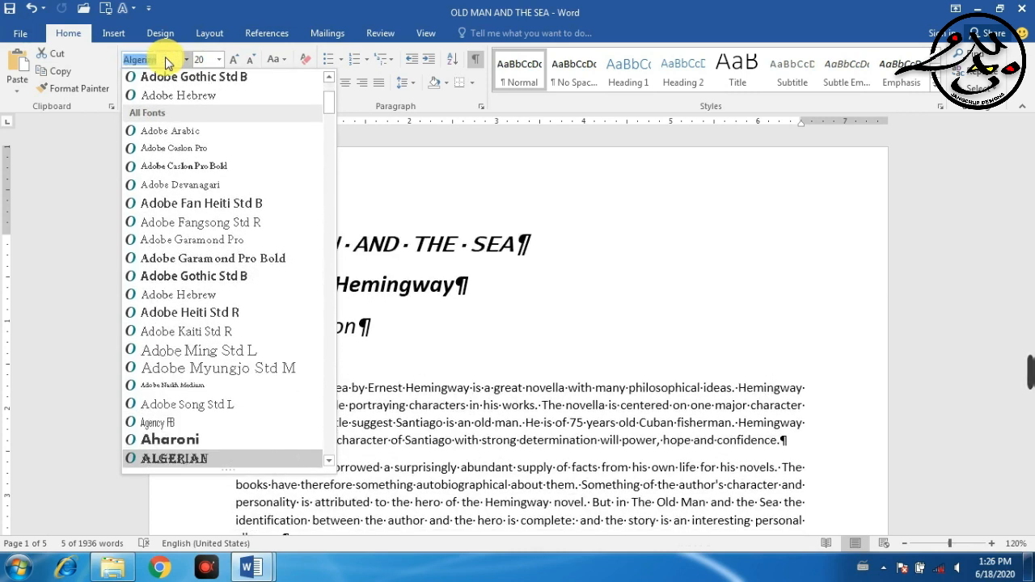
pyautogui.press('Down')
pyautogui.press('Down')
pyautogui.press('Down')
pyautogui.press('Down')
pyautogui.press('Down')
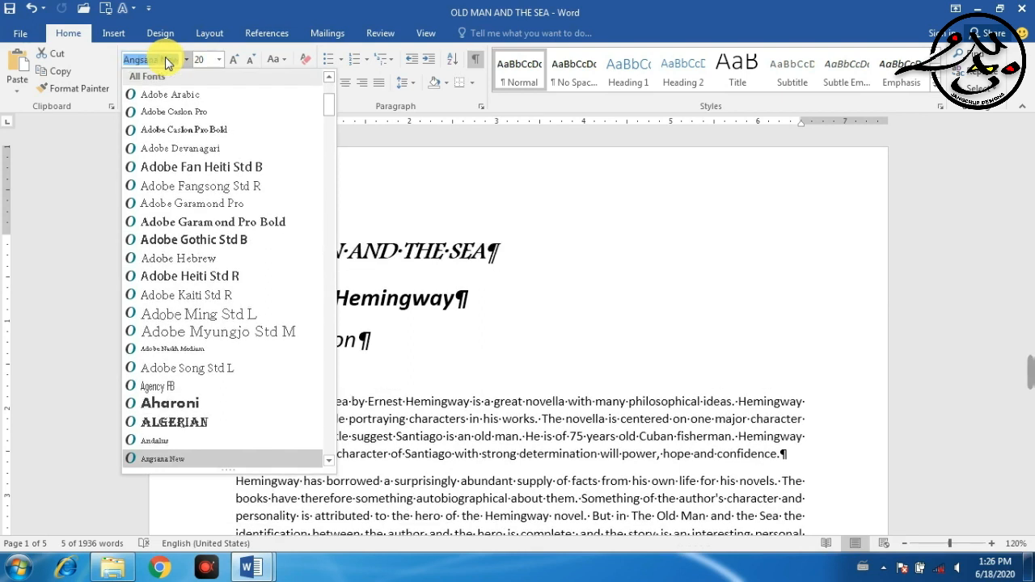
pyautogui.press('Down')
pyautogui.press('Down')
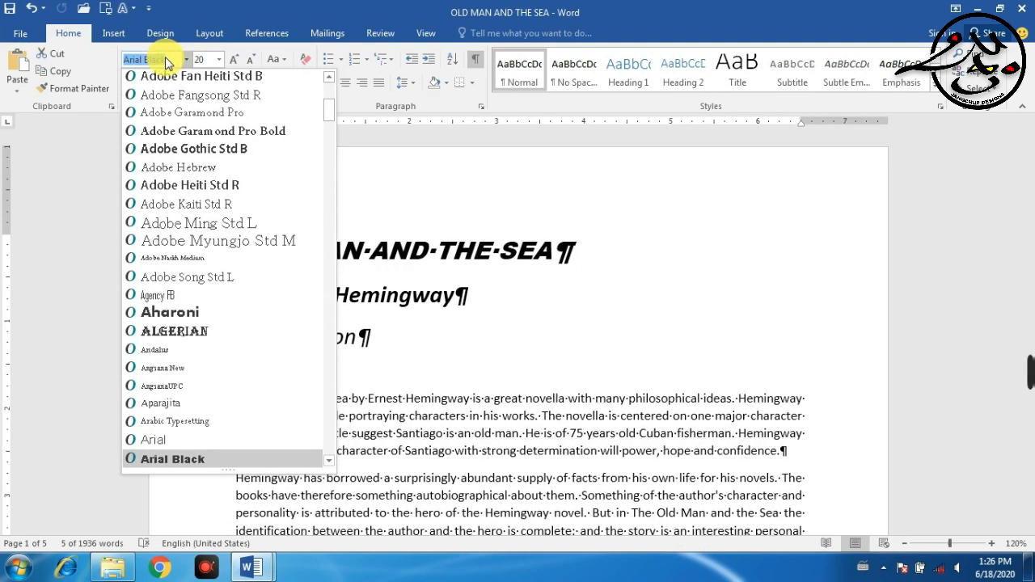
pyautogui.click(166, 62)
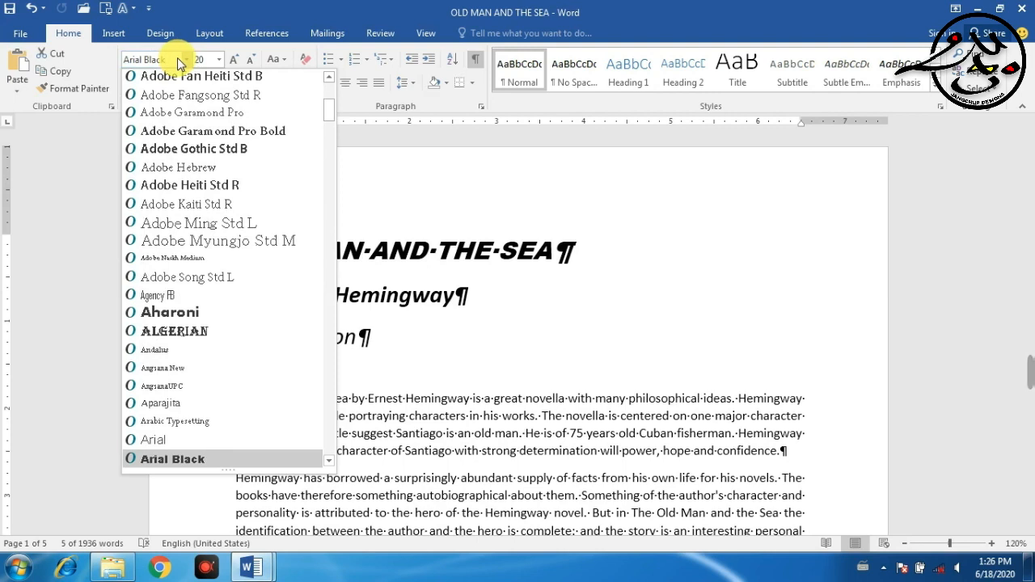
pyautogui.click(427, 212)
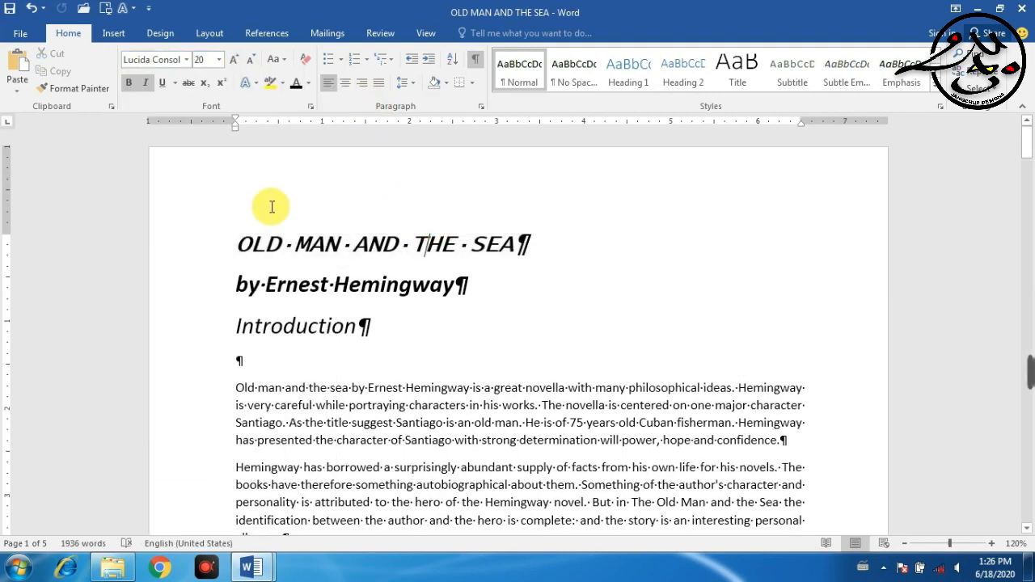
# Step: Browse the available fonts and apply Blackoak Std to the word "THE" in the title
pyautogui.click(181, 60)
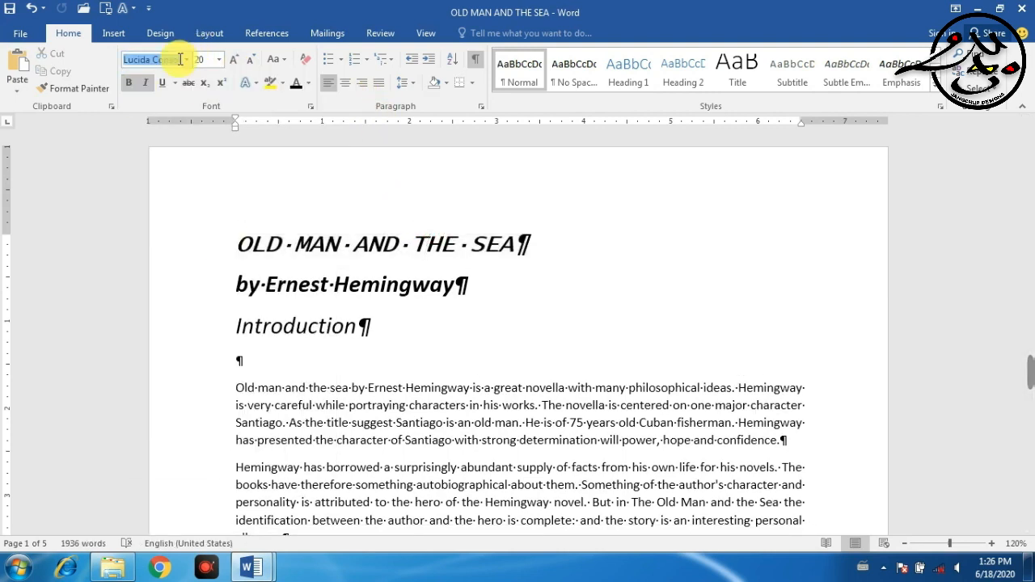
pyautogui.press('Down')
pyautogui.press('Down')
pyautogui.press('Down')
pyautogui.press('Down')
pyautogui.press('Down')
pyautogui.press('Down')
pyautogui.press('Down')
pyautogui.press('Down')
pyautogui.press('Down')
pyautogui.press('Down')
pyautogui.press('Down')
pyautogui.press('Down')
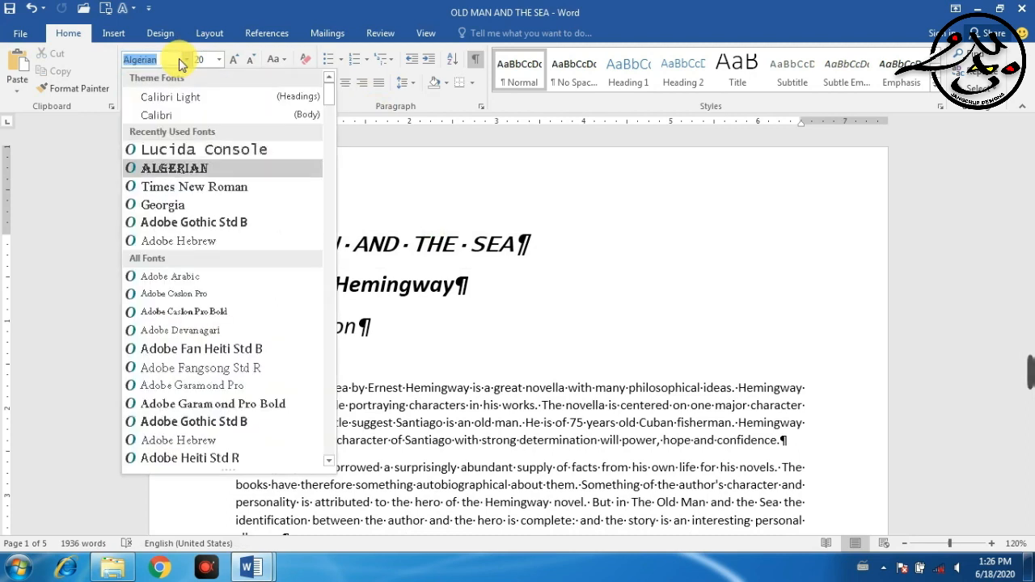
pyautogui.press('Down')
pyautogui.press('Down')
pyautogui.press('Down')
pyautogui.press('Down')
pyautogui.press('Down')
pyautogui.press('Down')
pyautogui.press('Down')
pyautogui.press('Down')
pyautogui.press('Down')
pyautogui.press('Down')
pyautogui.press('Down')
pyautogui.press('Down')
pyautogui.press('Down')
pyautogui.press('Down')
pyautogui.press('Down')
pyautogui.press('Down')
pyautogui.press('Down')
pyautogui.press('Down')
pyautogui.press('Down')
pyautogui.press('Down')
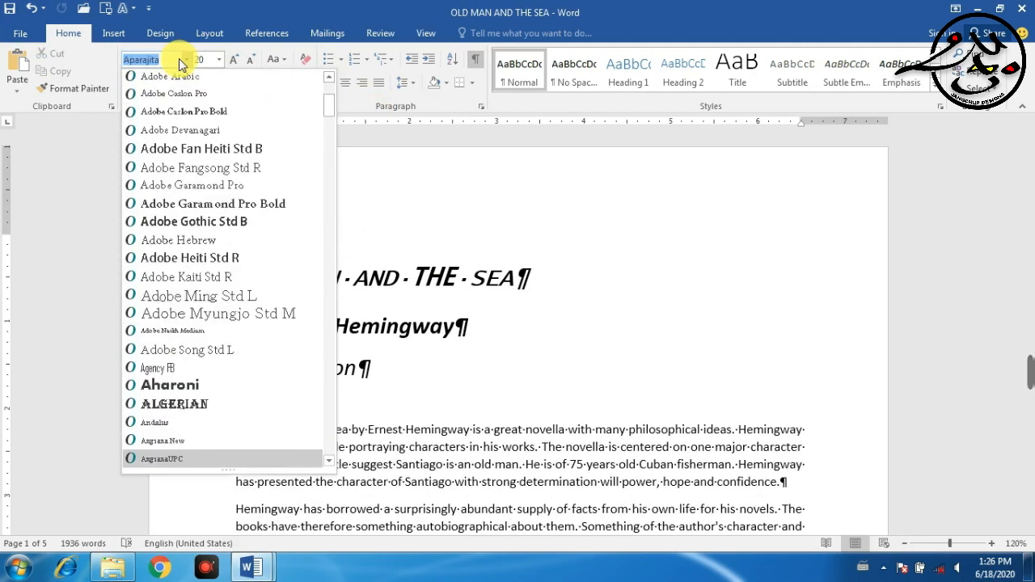
pyautogui.press('Up')
pyautogui.press('Up')
pyautogui.press('Up')
pyautogui.press('Up')
pyautogui.press('Up')
pyautogui.press('Up')
pyautogui.press('Up')
pyautogui.press('Up')
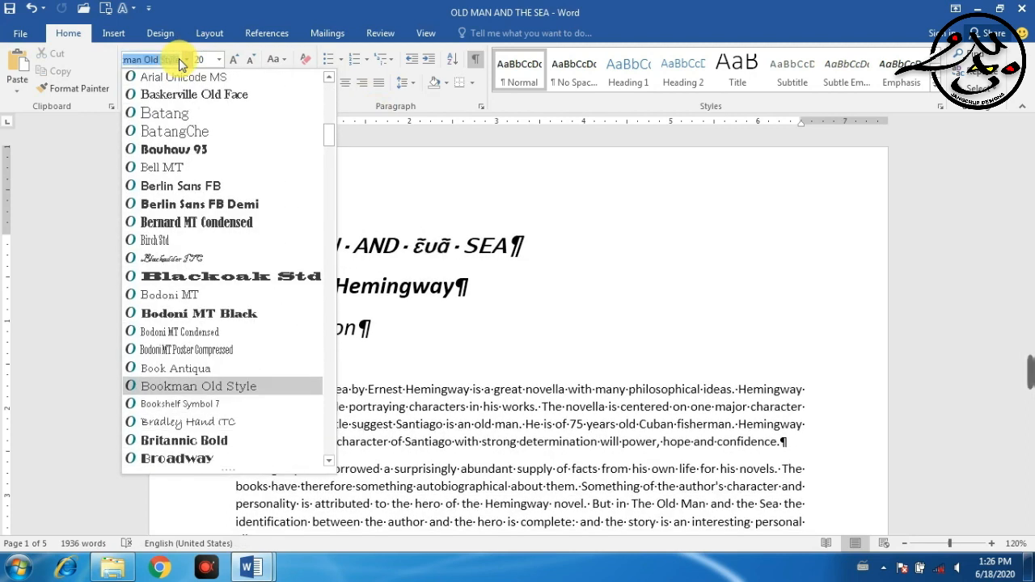
pyautogui.press('Up')
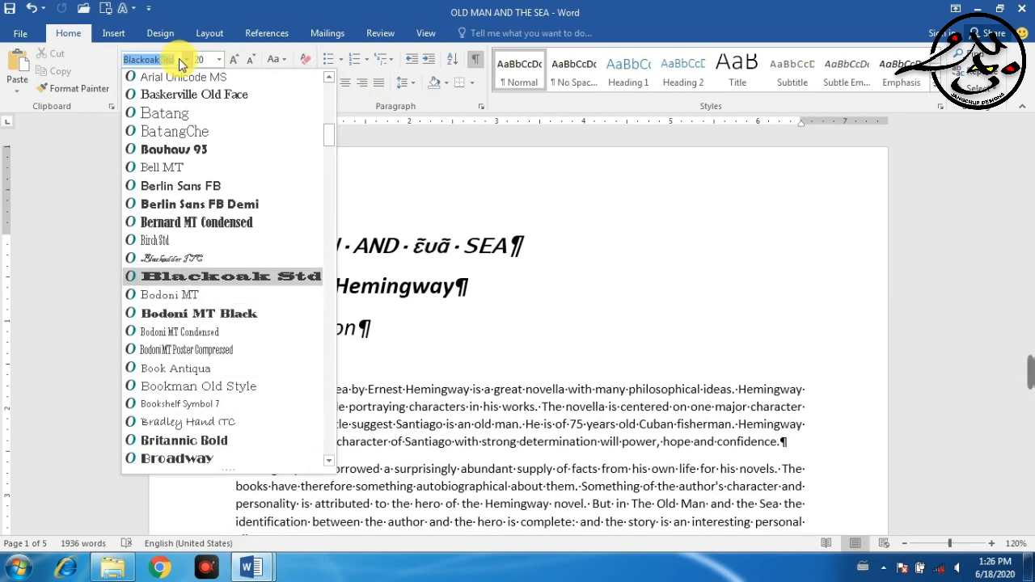
pyautogui.press('Return')
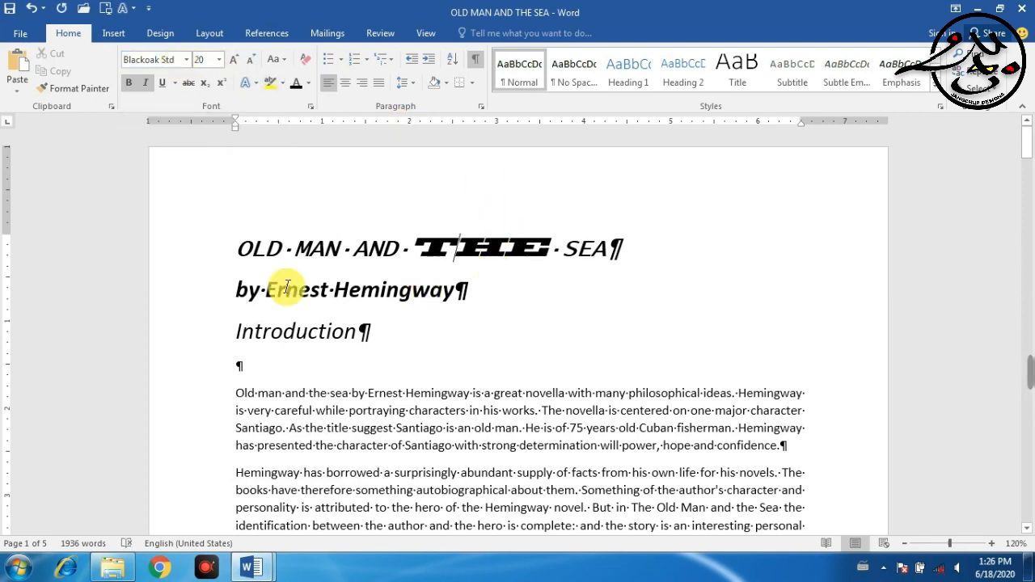
# Step: Set the font of the word "THE" in the title to Times New Roman by entering the font name
pyautogui.click(180, 59)
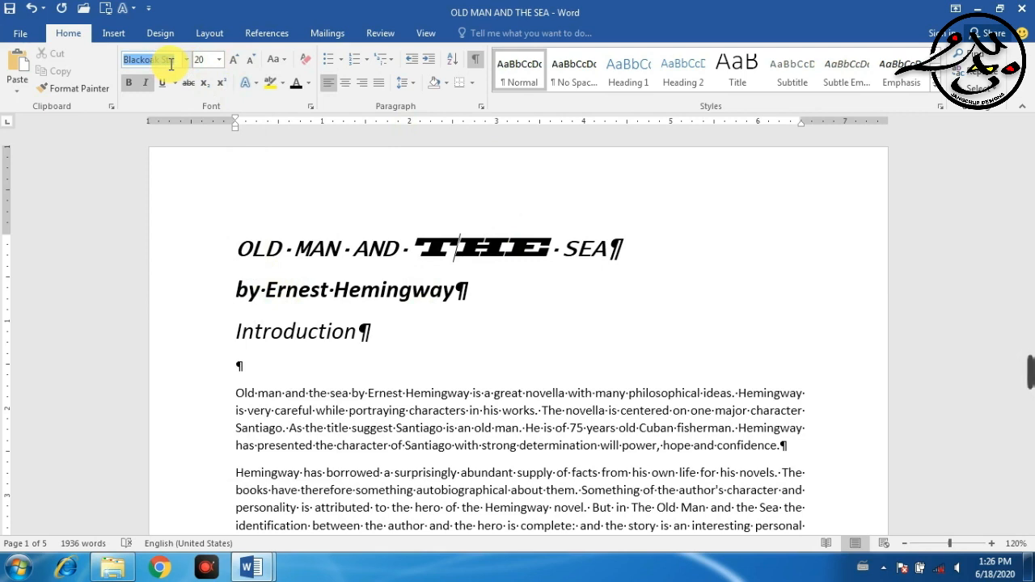
pyautogui.write('Times New Ro')
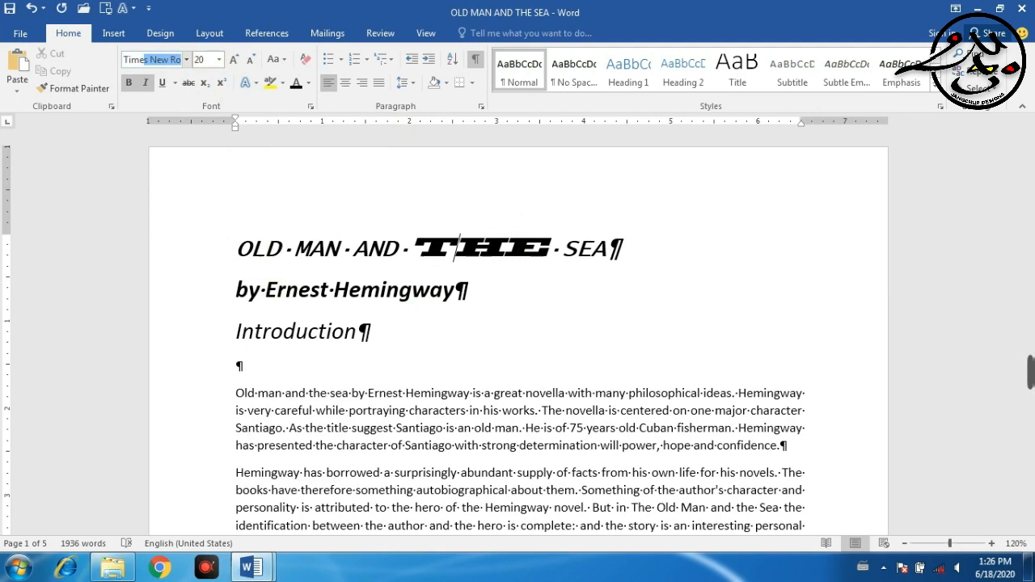
pyautogui.press('Return')
# Step: Select the whole title line and set its font to Times New Roman
pyautogui.tripleClick(455, 249)
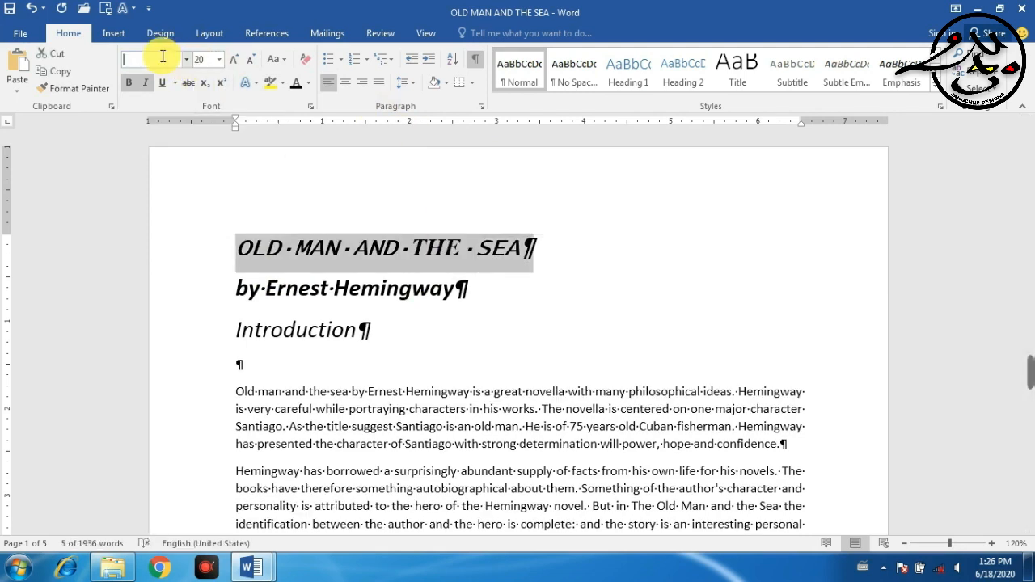
pyautogui.write('Times New Ro')
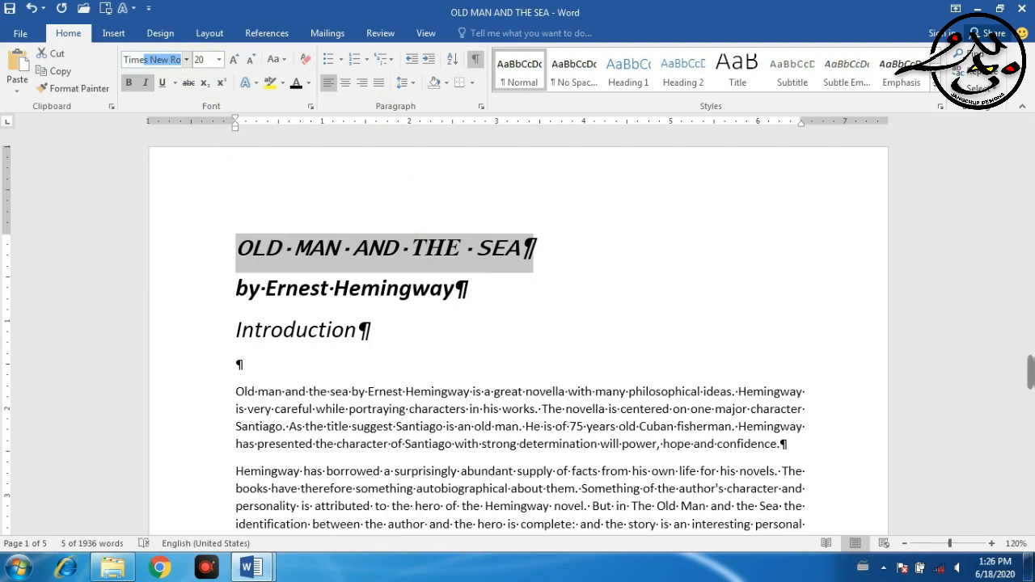
pyautogui.click(185, 60)
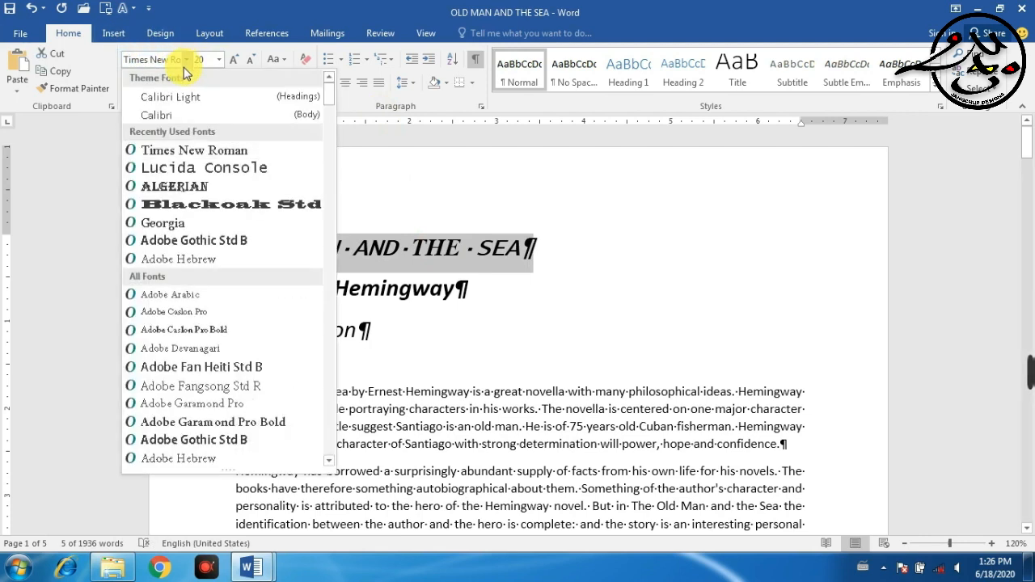
pyautogui.click(194, 150)
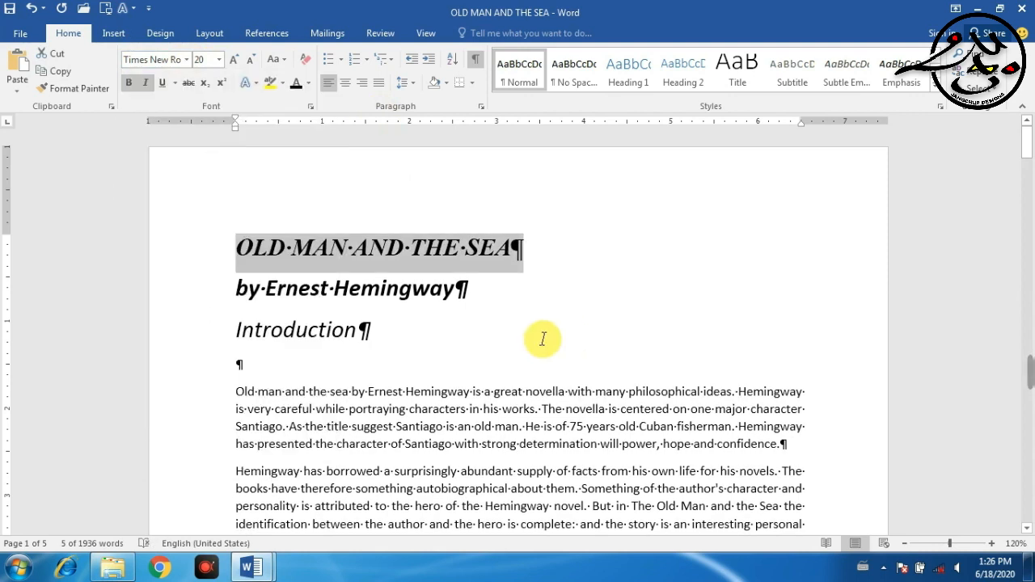
pyautogui.click(453, 270)
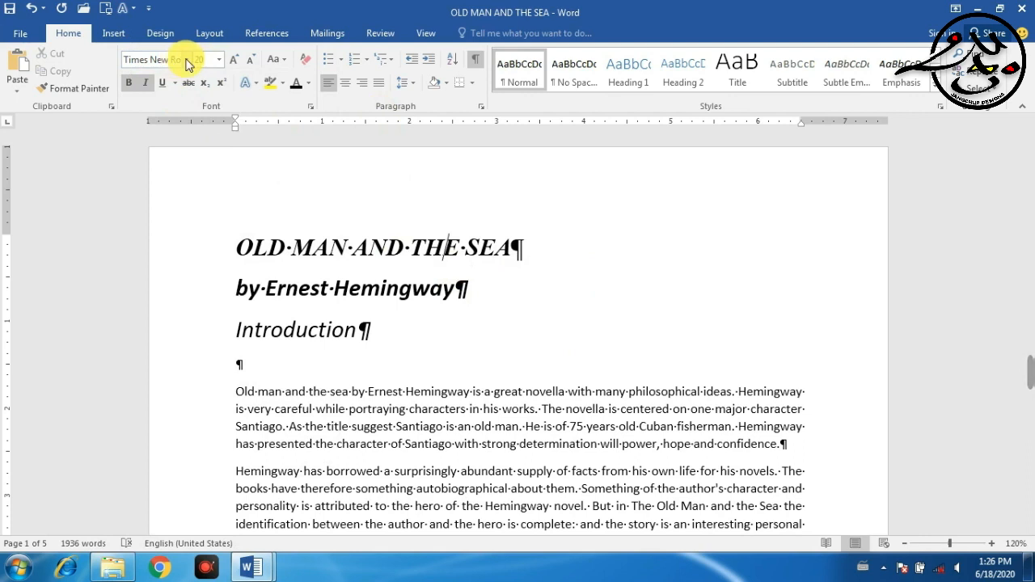
# Step: Select the title line, check the preset font sizes, and enlarge the text stepwise to at least 72 points
pyautogui.doubleClick(357, 248)
pyautogui.click(358, 247)
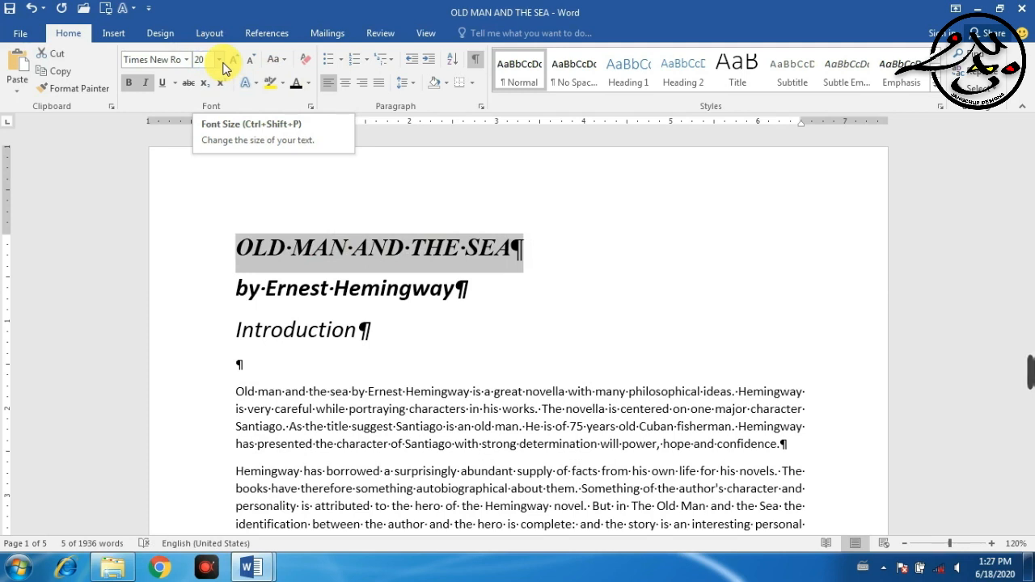
pyautogui.click(219, 60)
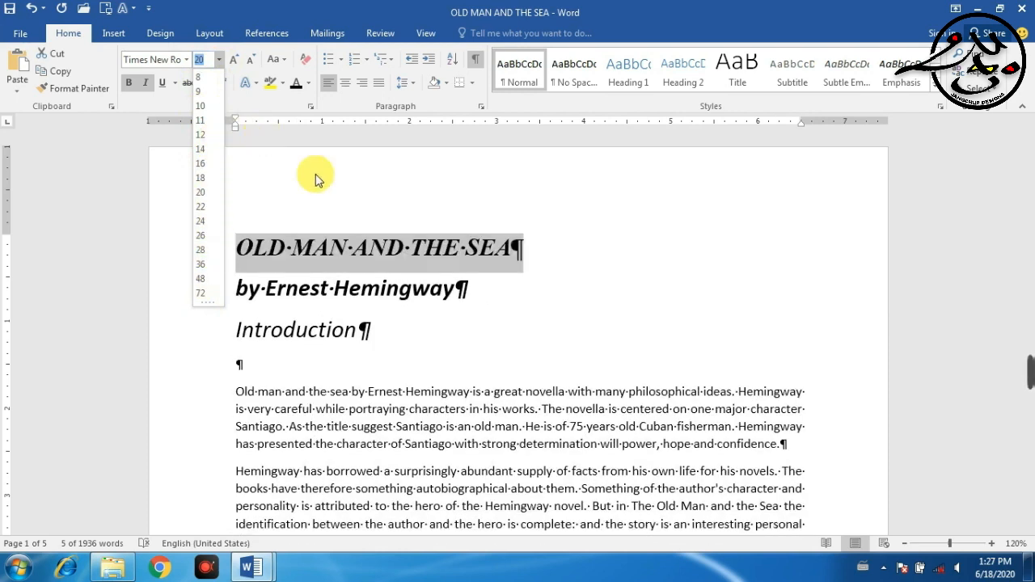
pyautogui.click(287, 124)
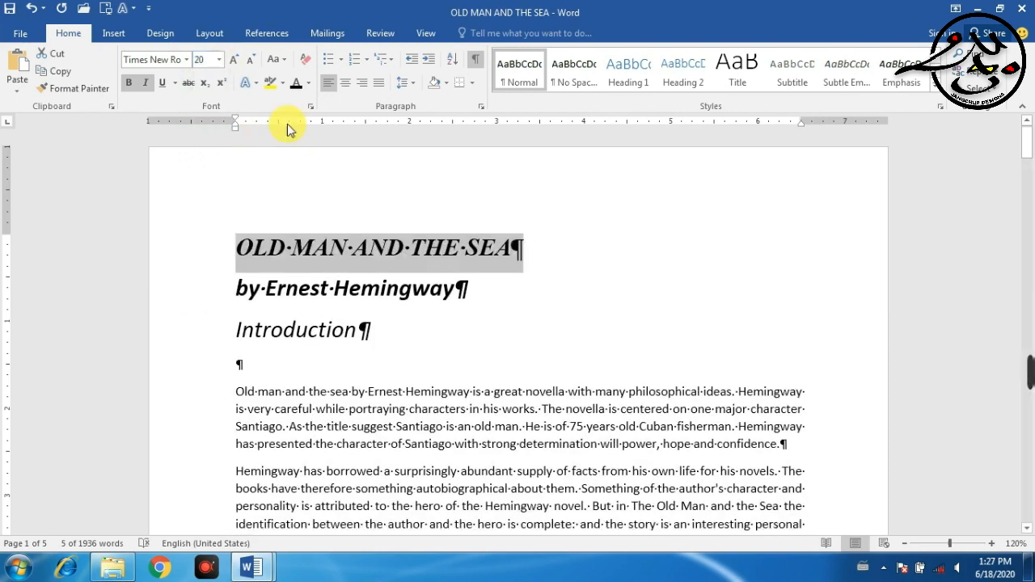
pyautogui.click(234, 61)
pyautogui.click(233, 61)
pyautogui.click(234, 61)
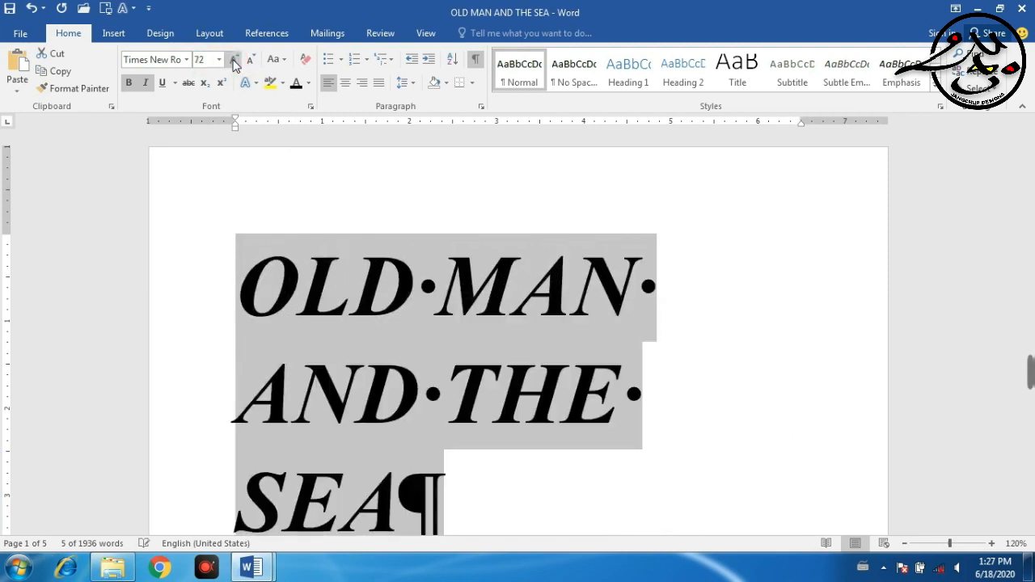
pyautogui.click(232, 62)
# Step: Reduce the title's font size stepwise to 26 points
pyautogui.click(251, 71)
pyautogui.click(251, 71)
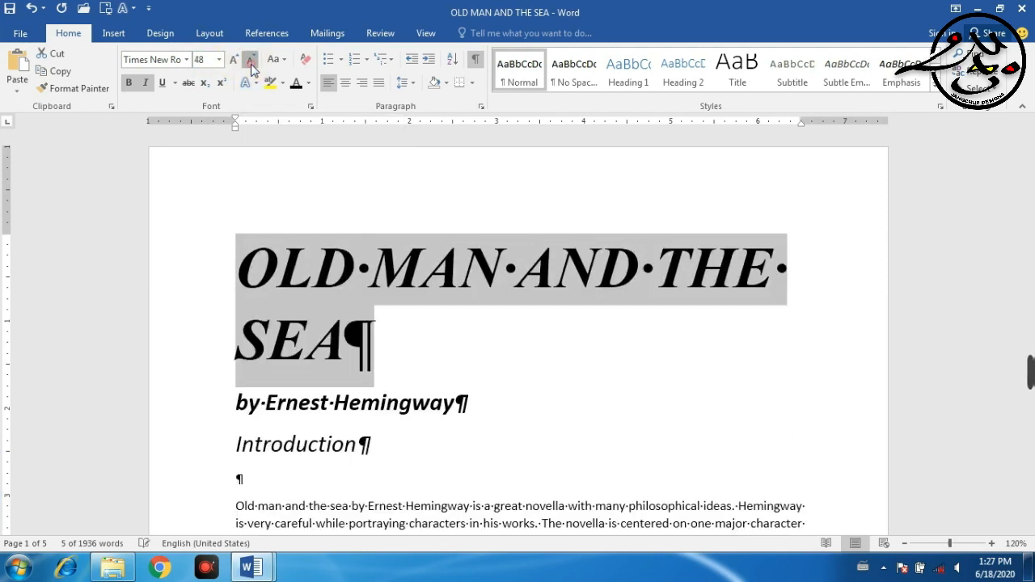
pyautogui.click(251, 71)
pyautogui.click(251, 72)
pyautogui.click(251, 71)
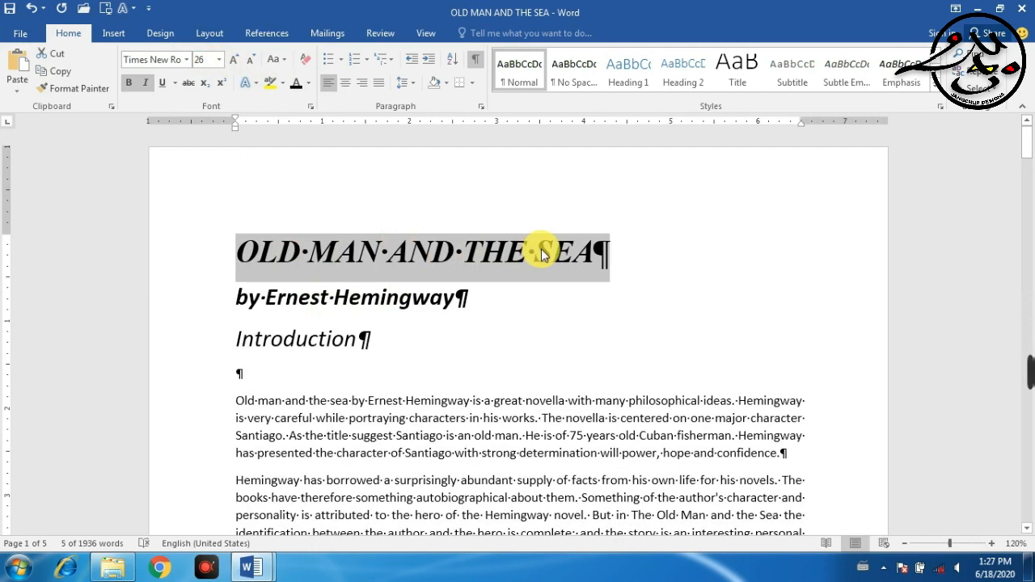
# Step: Try sentence case and lowercase on the title line, and set it back to UPPERCASE
pyautogui.click(281, 61)
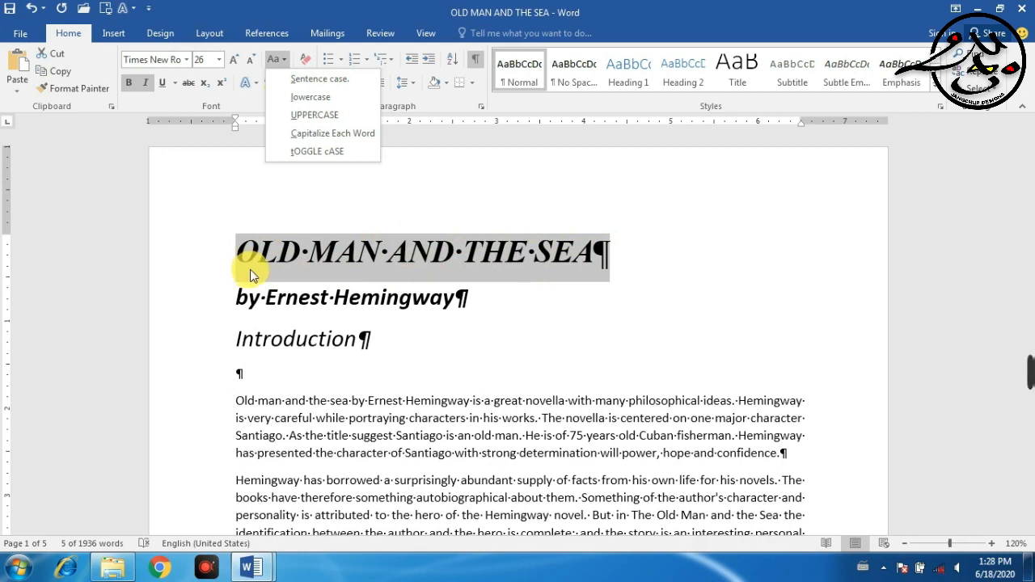
pyautogui.click(324, 78)
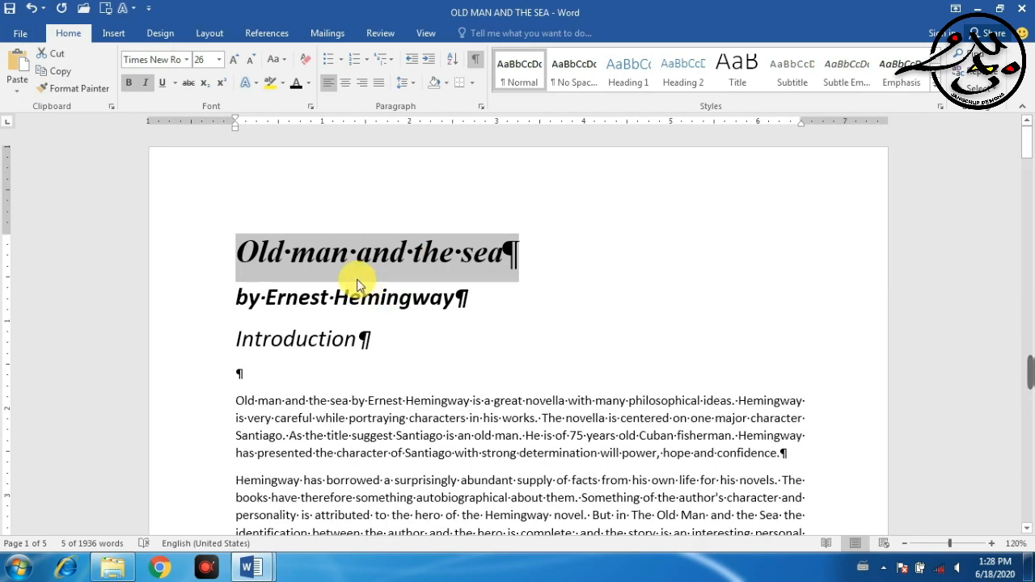
pyautogui.click(276, 59)
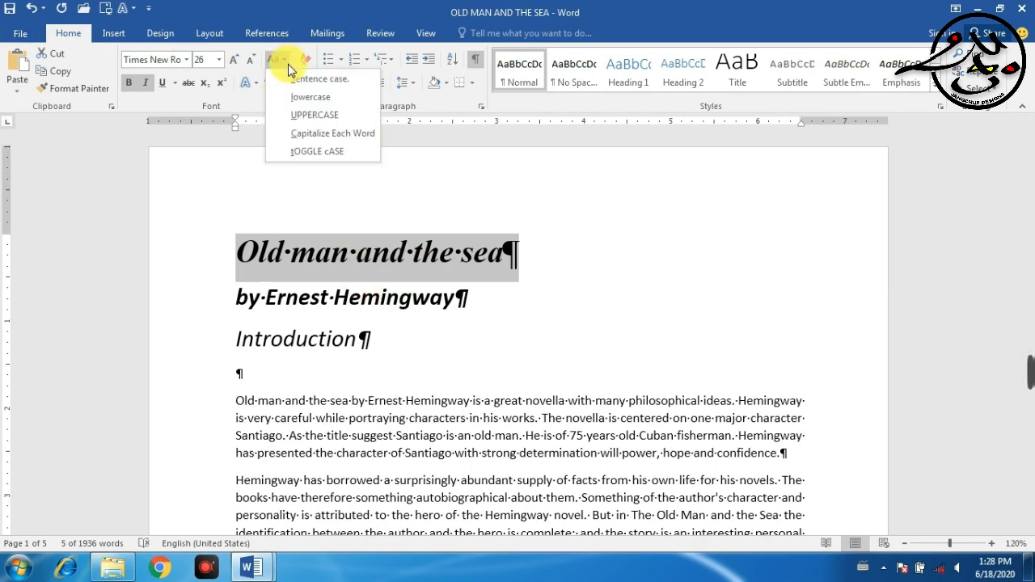
pyautogui.click(317, 104)
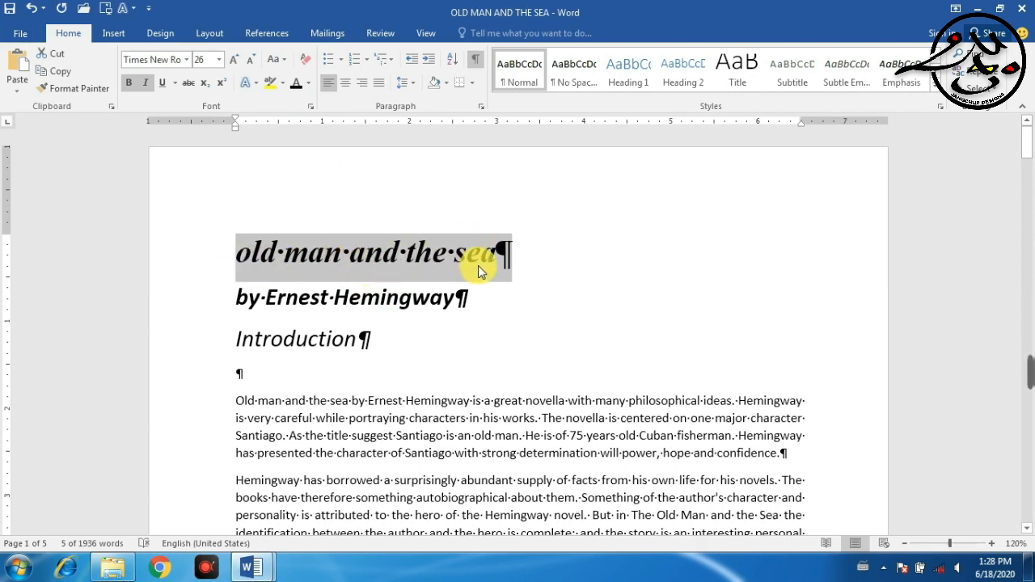
pyautogui.click(276, 59)
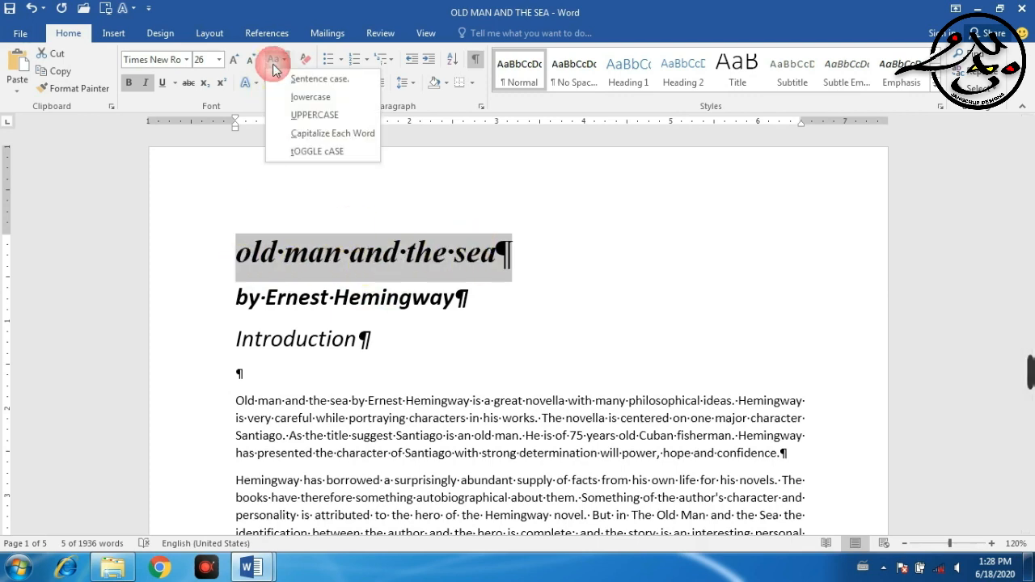
pyautogui.click(310, 99)
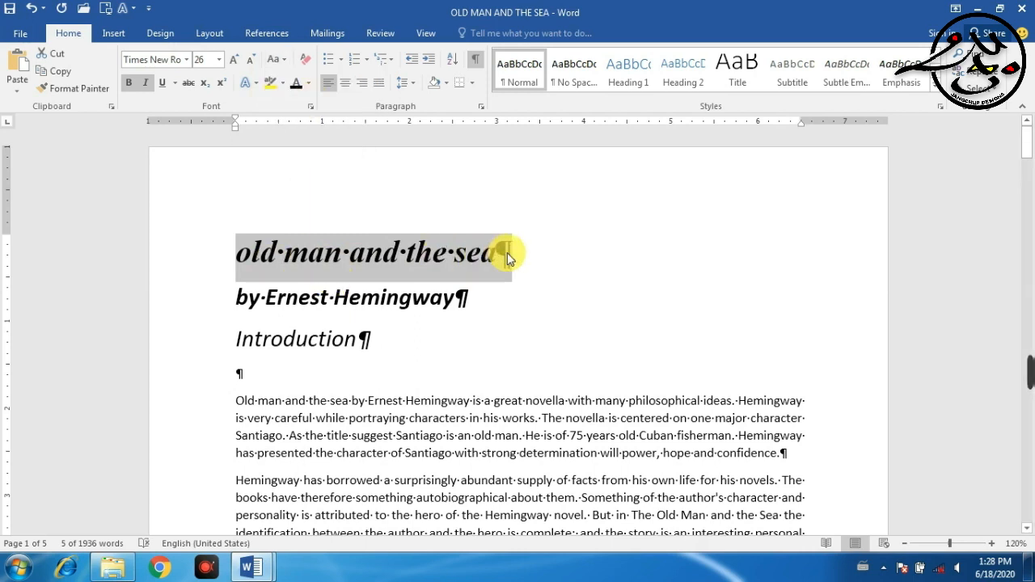
pyautogui.click(283, 58)
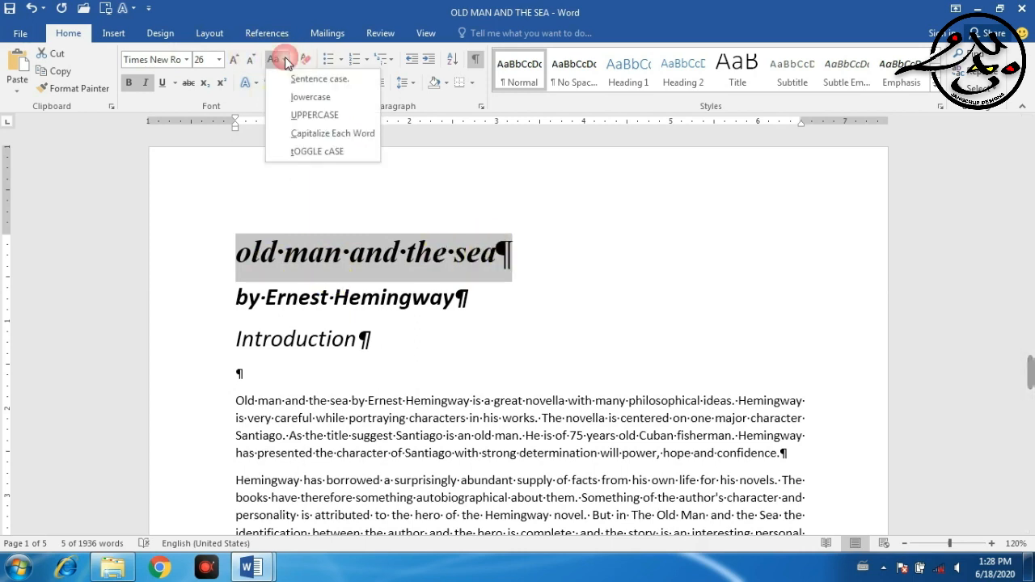
pyautogui.click(297, 117)
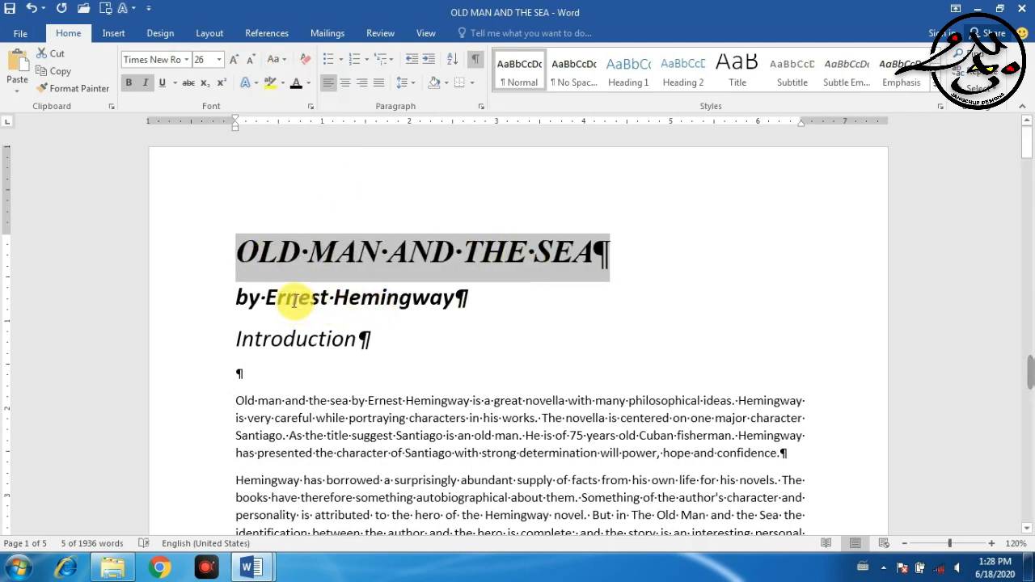
# Step: Try UPPERCASE on the author line below the title, undo it, and apply Capitalize Each Word instead
pyautogui.tripleClick(340, 300)
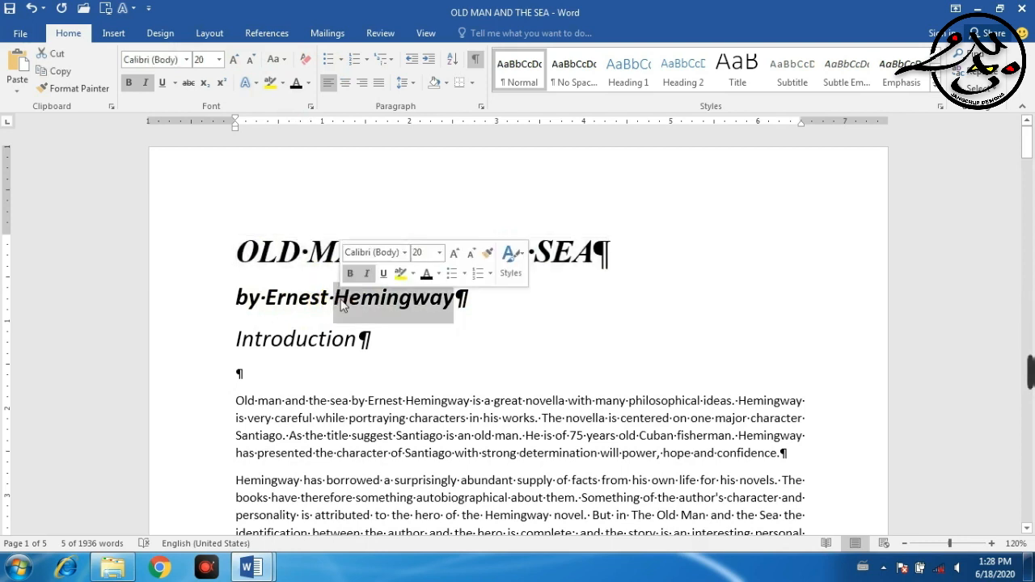
pyautogui.click(273, 59)
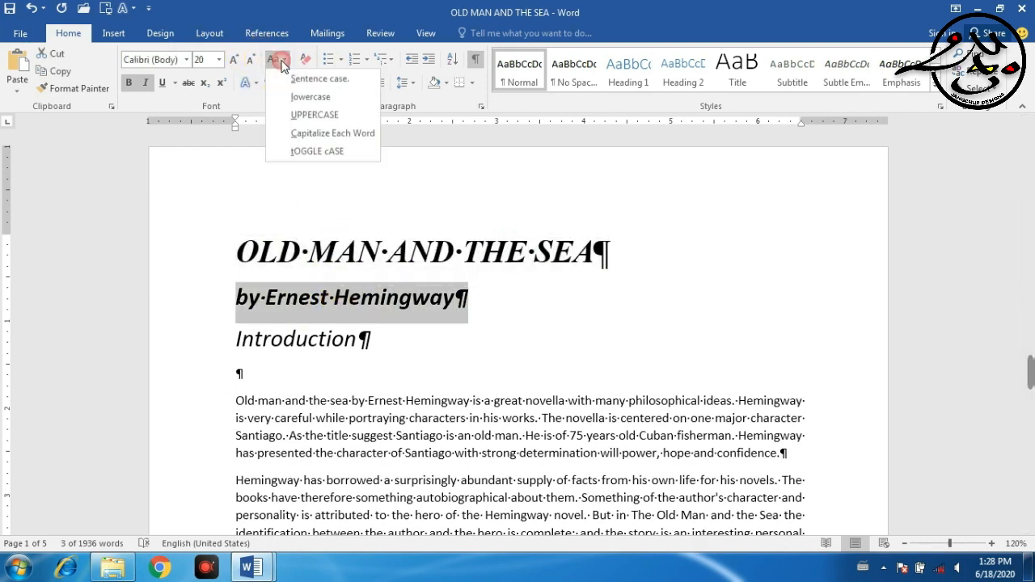
pyautogui.click(301, 115)
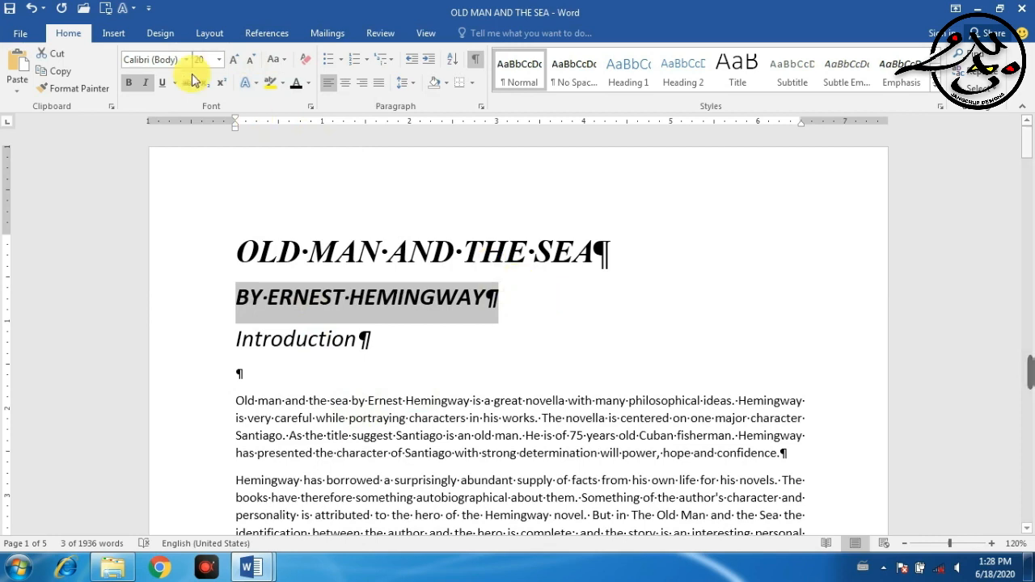
pyautogui.click(34, 13)
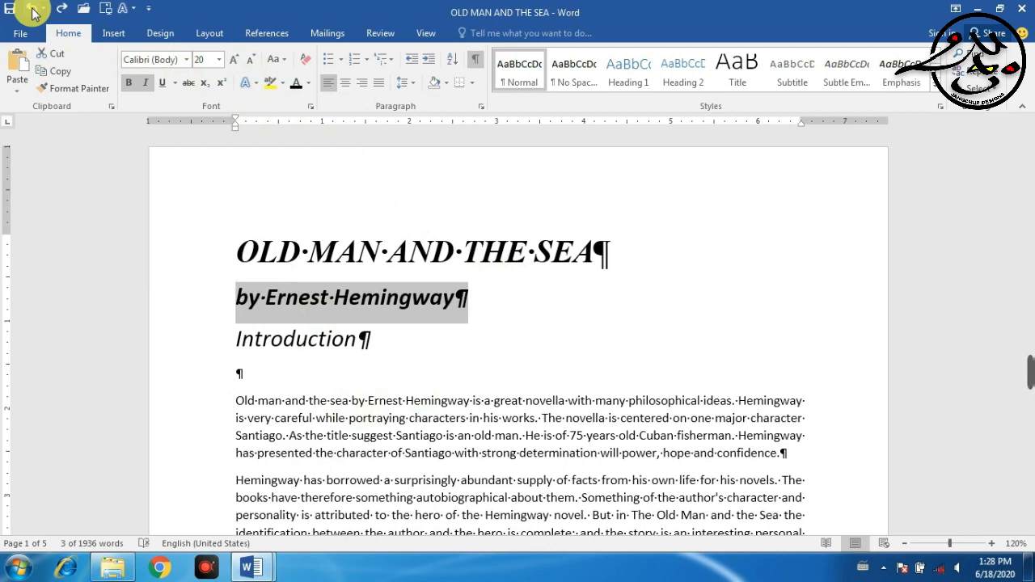
pyautogui.click(280, 61)
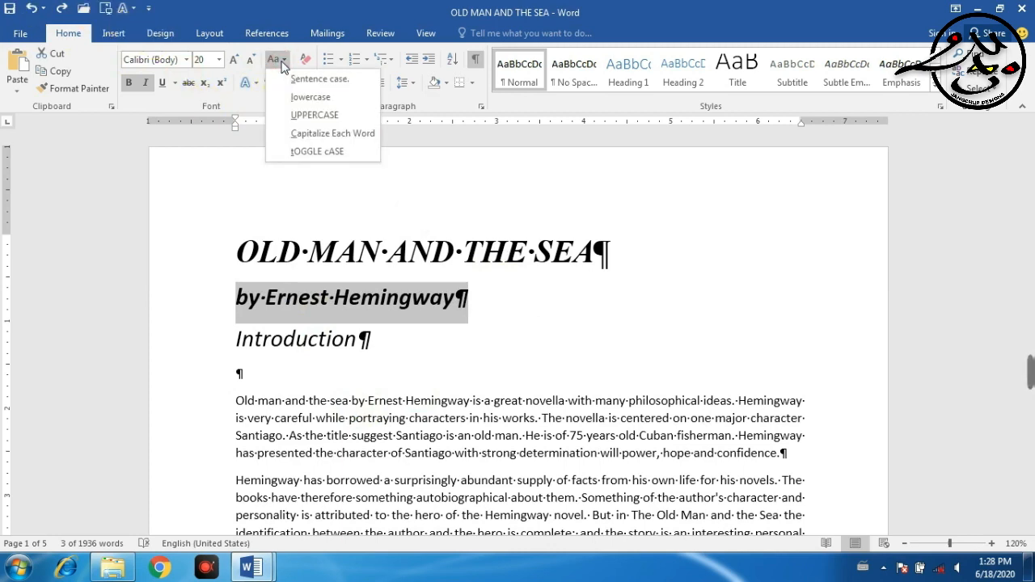
pyautogui.click(350, 145)
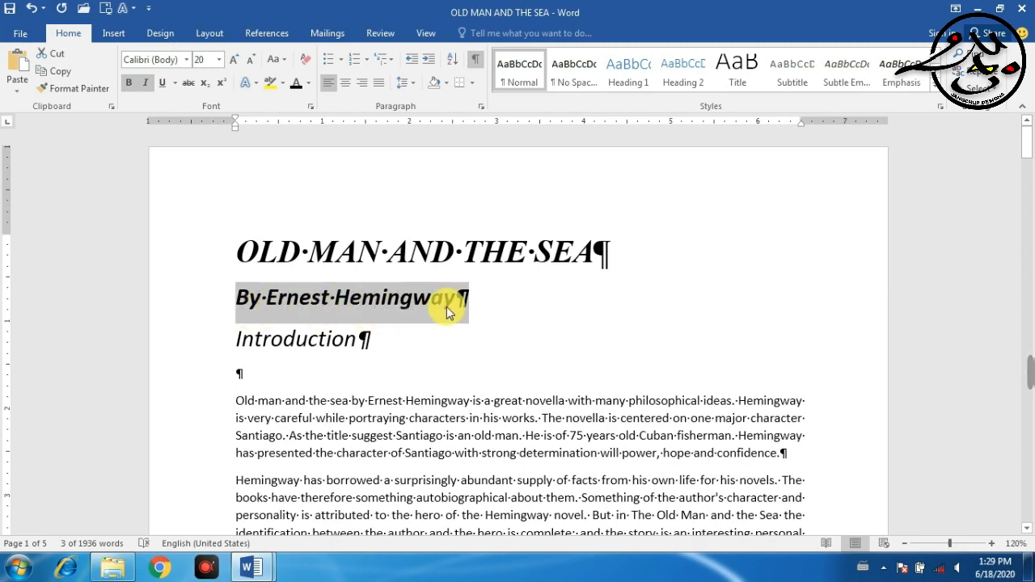
# Step: Apply Capitalize Each Word followed by tOGGLE cASE to the first paragraph's opening words, from "Old man" through "great"
pyautogui.moveTo(236, 400); pyautogui.dragTo(527, 399)
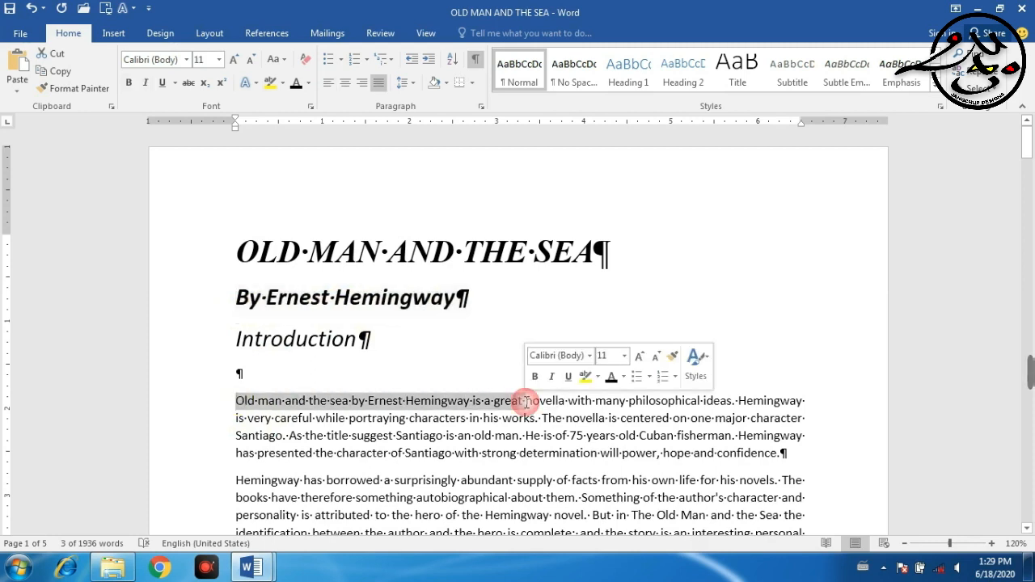
pyautogui.click(275, 59)
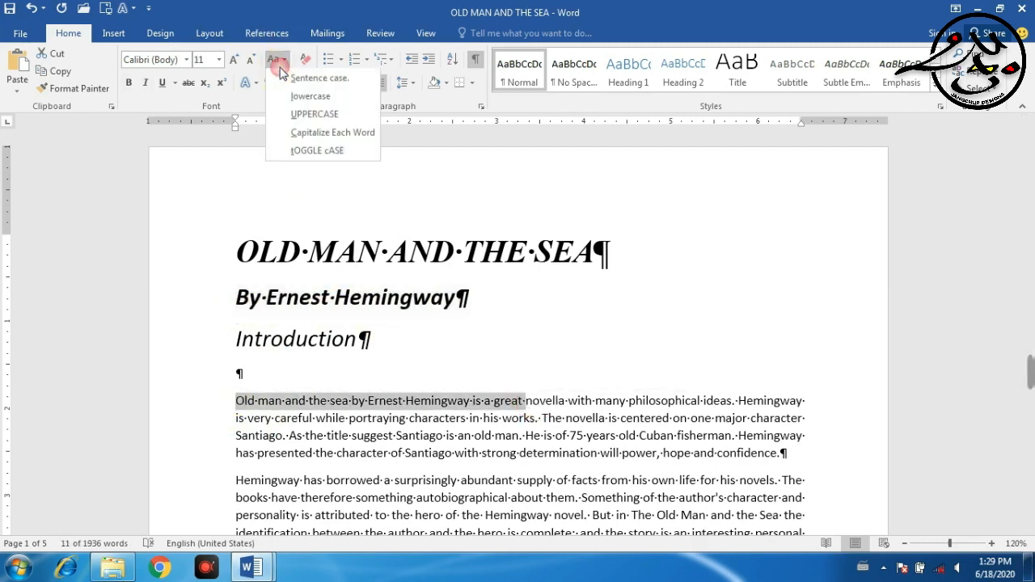
pyautogui.click(316, 139)
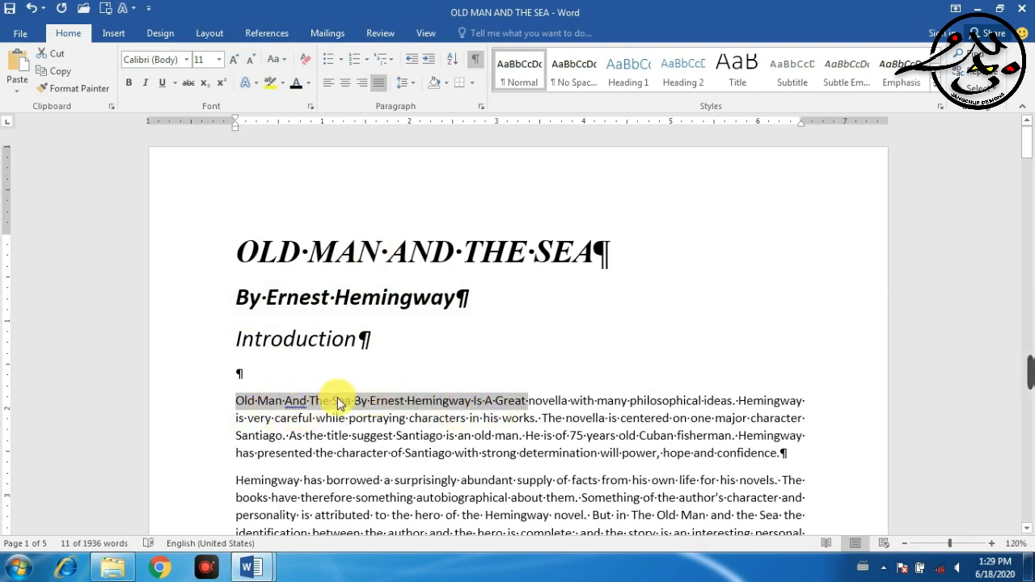
pyautogui.click(276, 59)
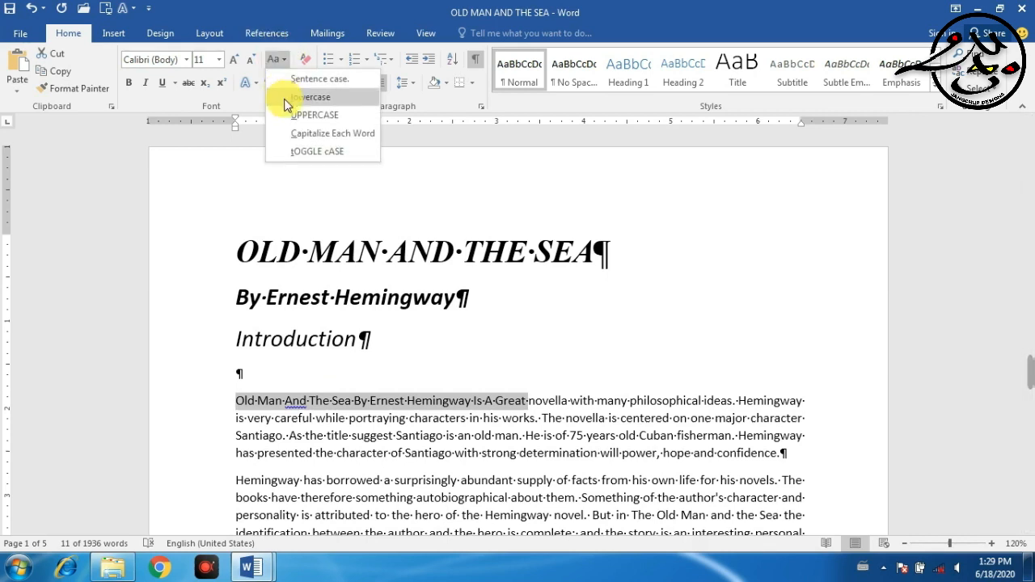
pyautogui.click(335, 159)
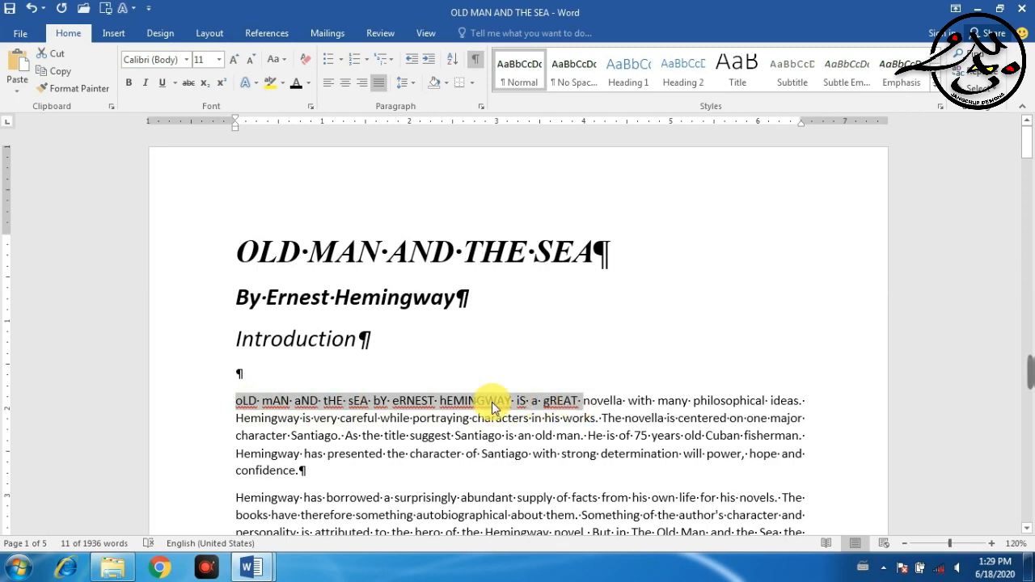
pyautogui.click(482, 454)
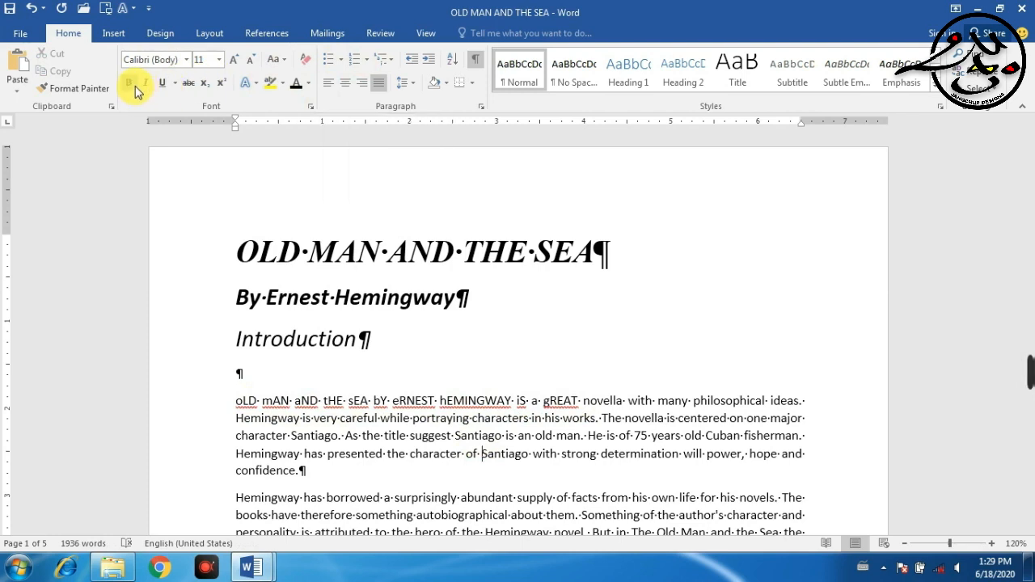
# Step: Select the whole title line and remove its bold and italic formatting
pyautogui.tripleClick(347, 251)
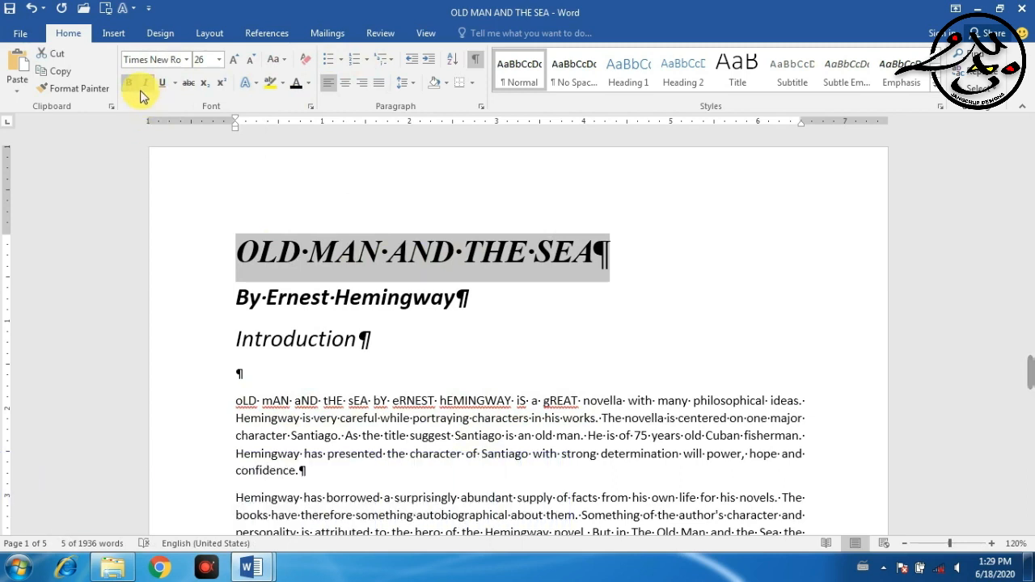
pyautogui.click(386, 251)
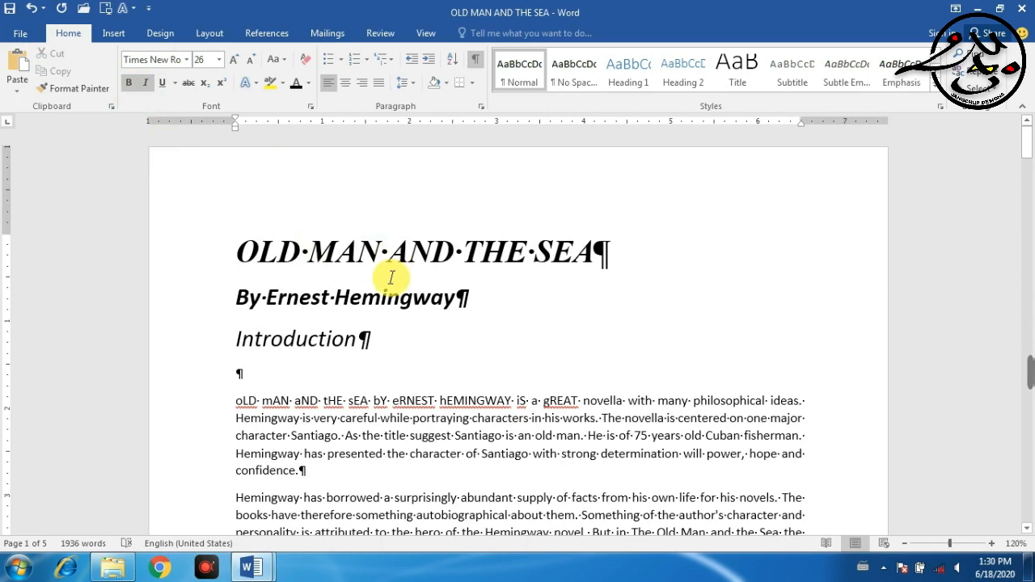
pyautogui.tripleClick(392, 252)
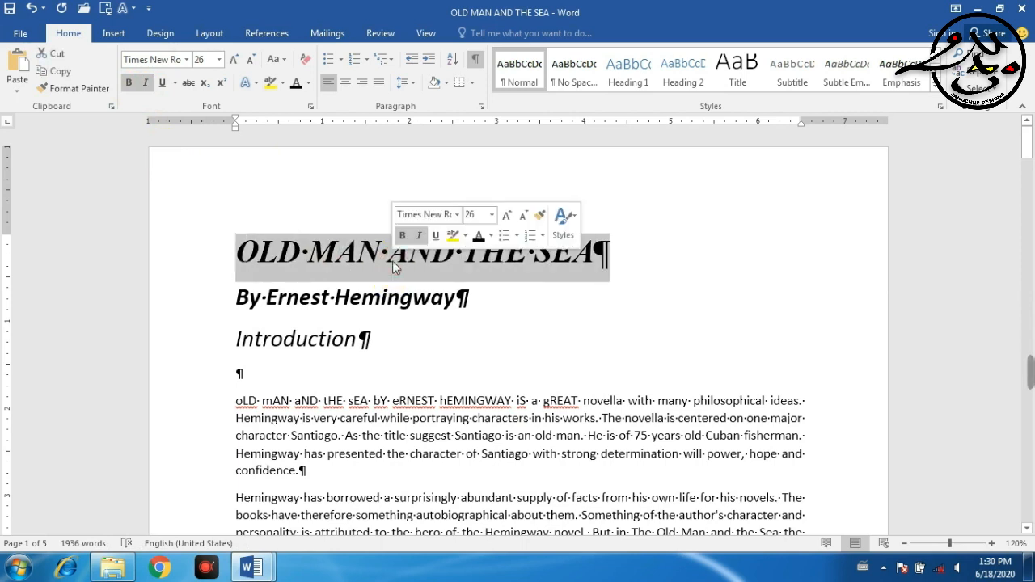
pyautogui.click(131, 85)
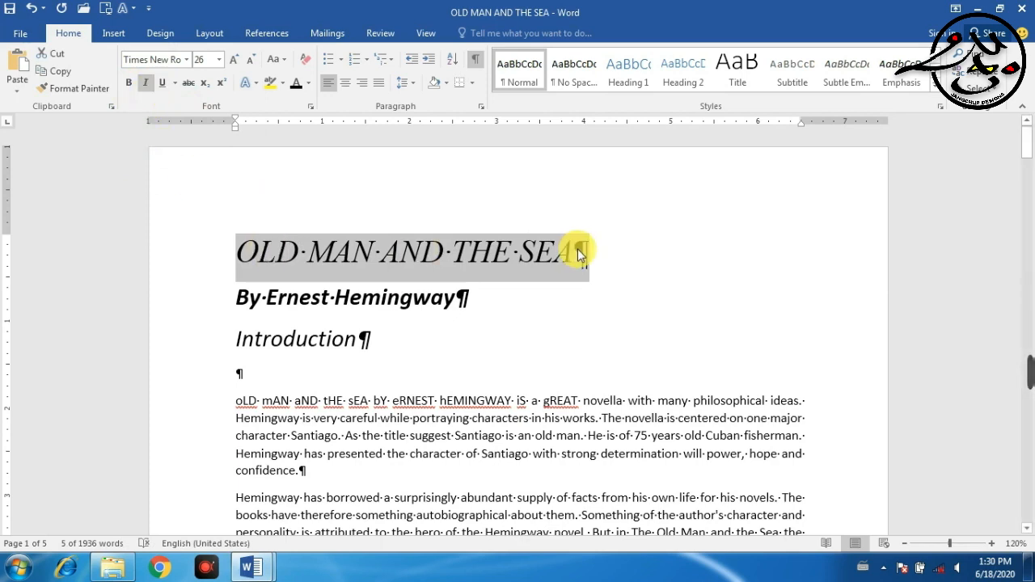
pyautogui.click(146, 91)
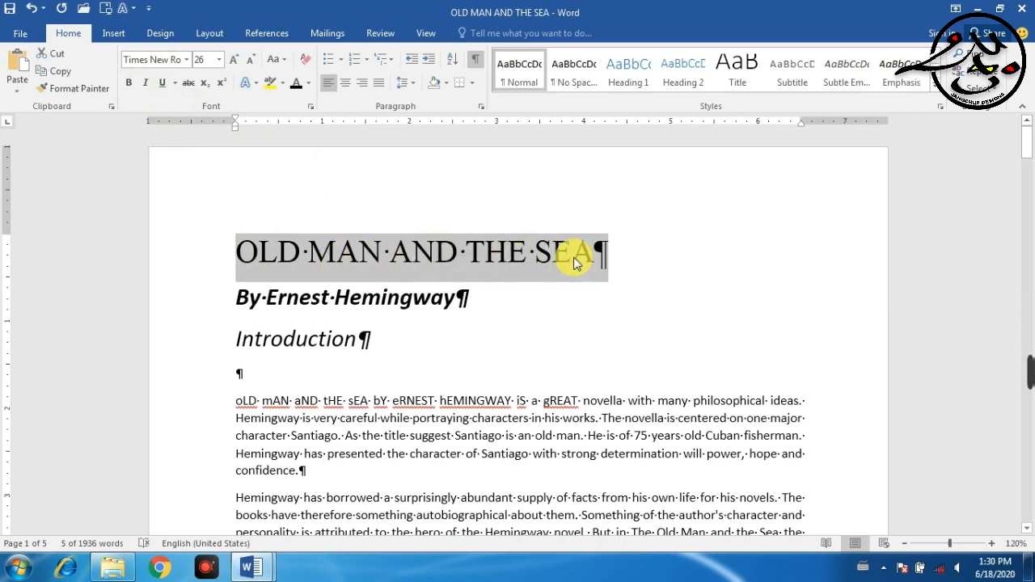
# Step: Toggle bold and italic on and off for the title line, finishing with both applied
pyautogui.click(392, 262)
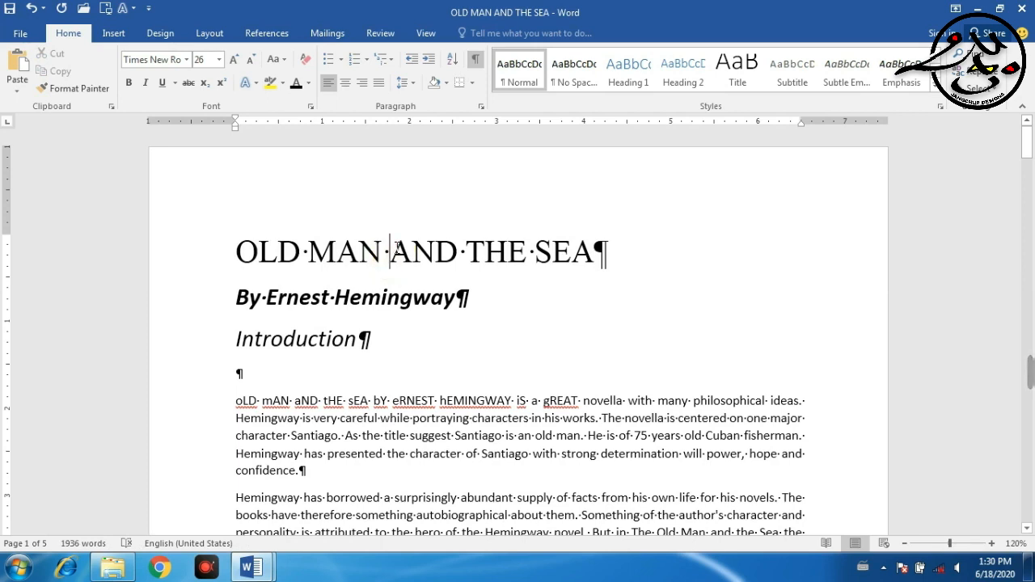
pyautogui.tripleClick(397, 249)
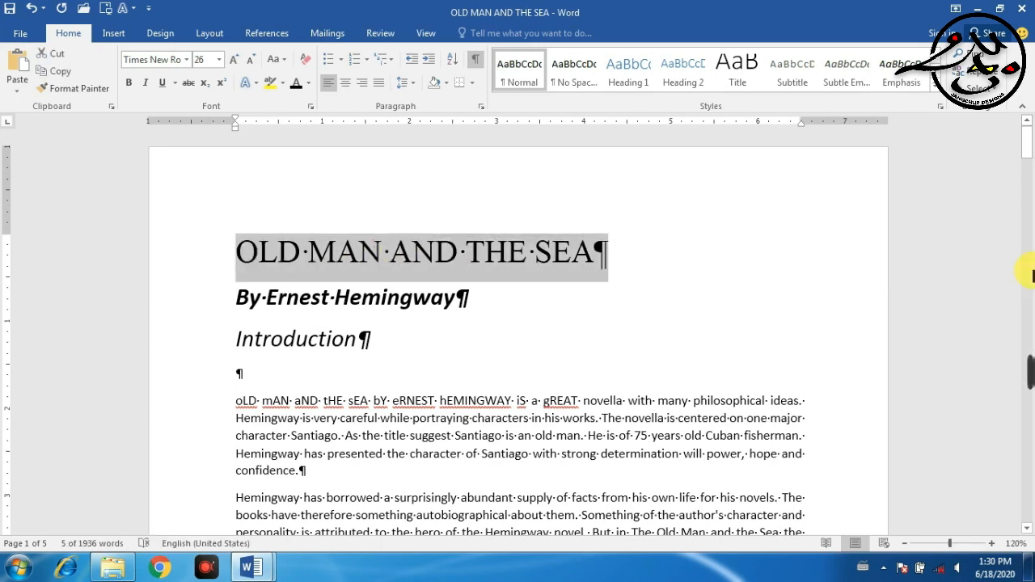
pyautogui.hotkey('ctrl', 'b')
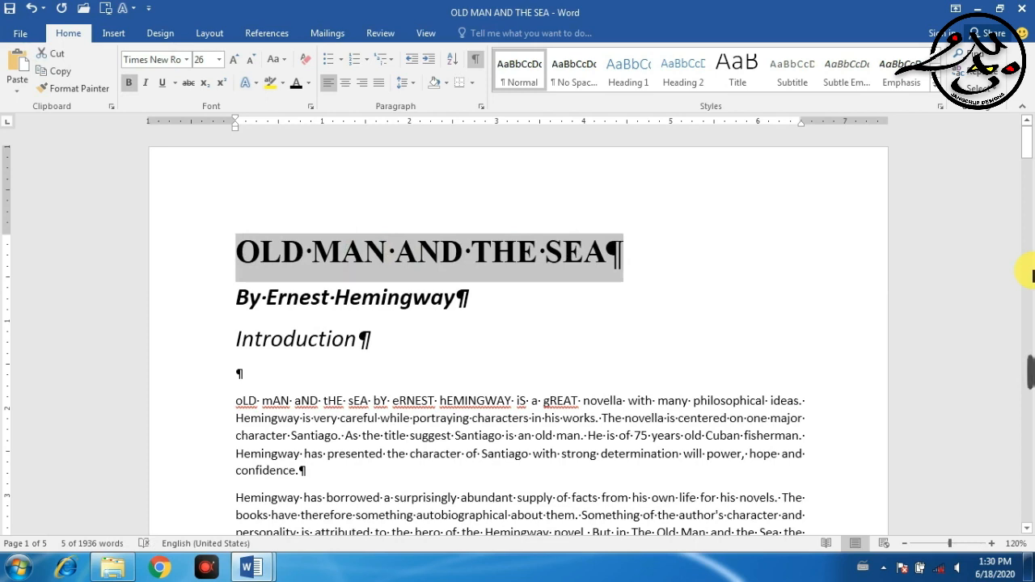
pyautogui.hotkey('ctrl', 'b')
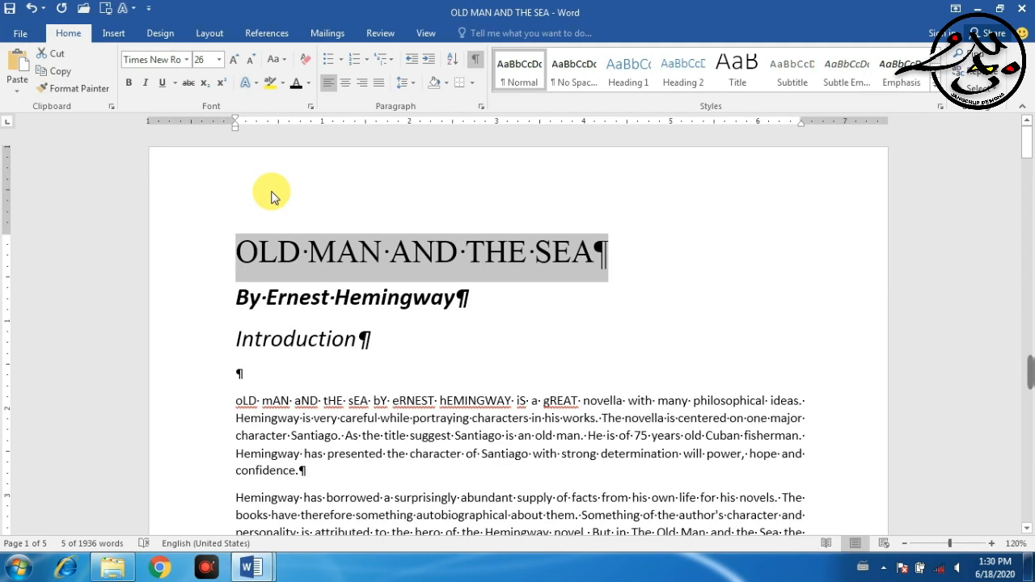
pyautogui.hotkey('ctrl', 'i')
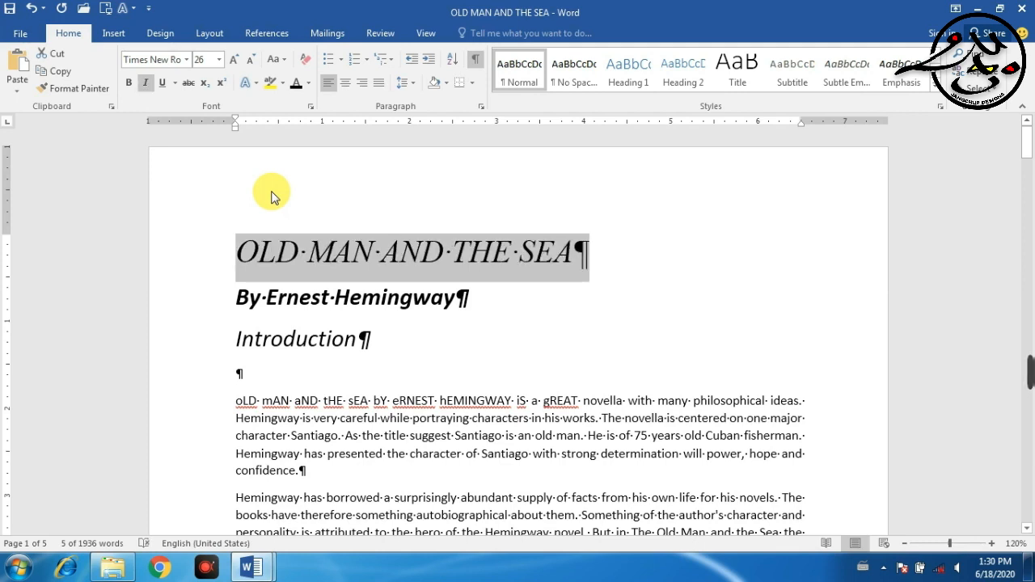
pyautogui.hotkey('ctrl', 'i')
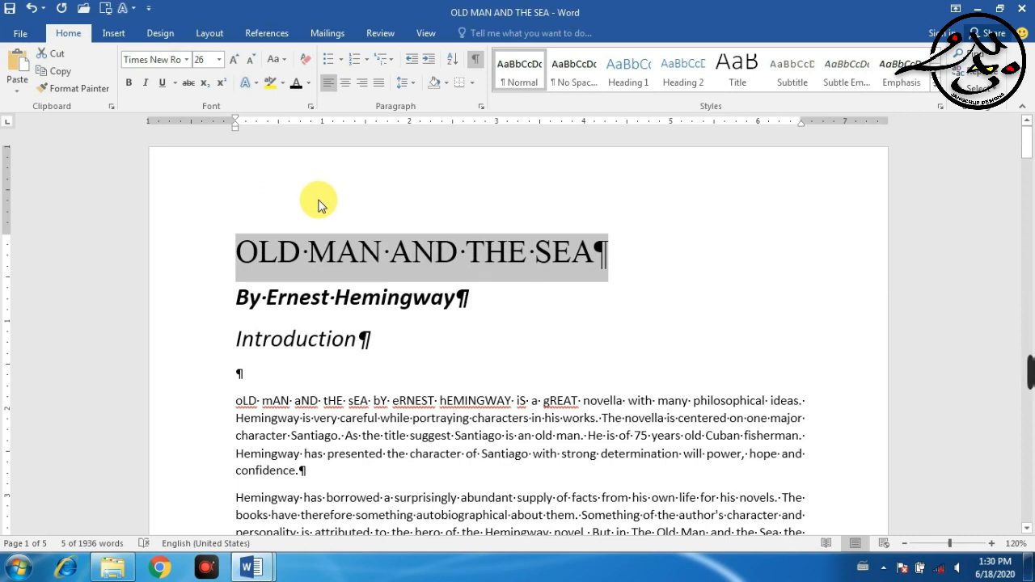
pyautogui.hotkey('ctrl', 'b')
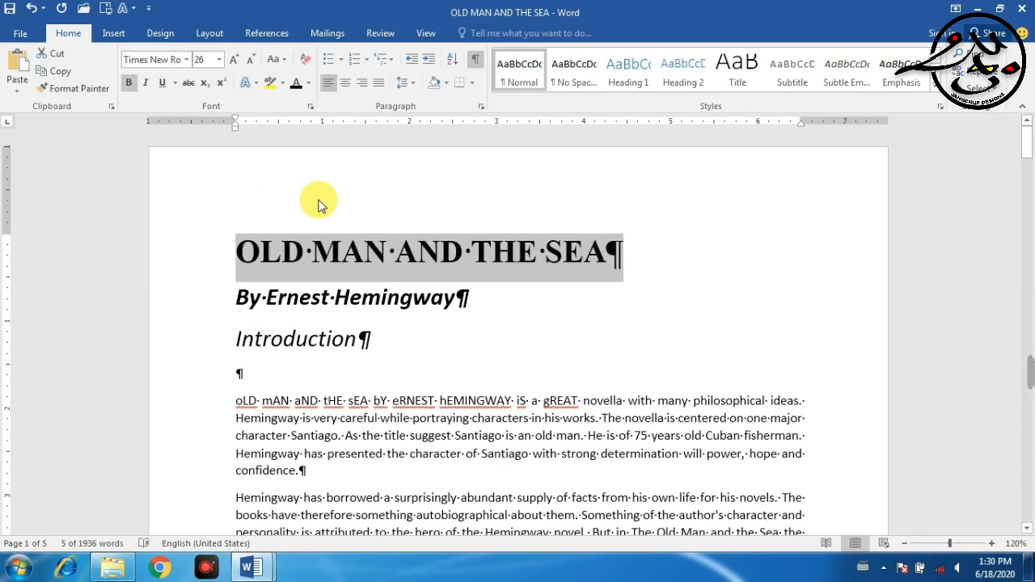
pyautogui.hotkey('ctrl', 'i')
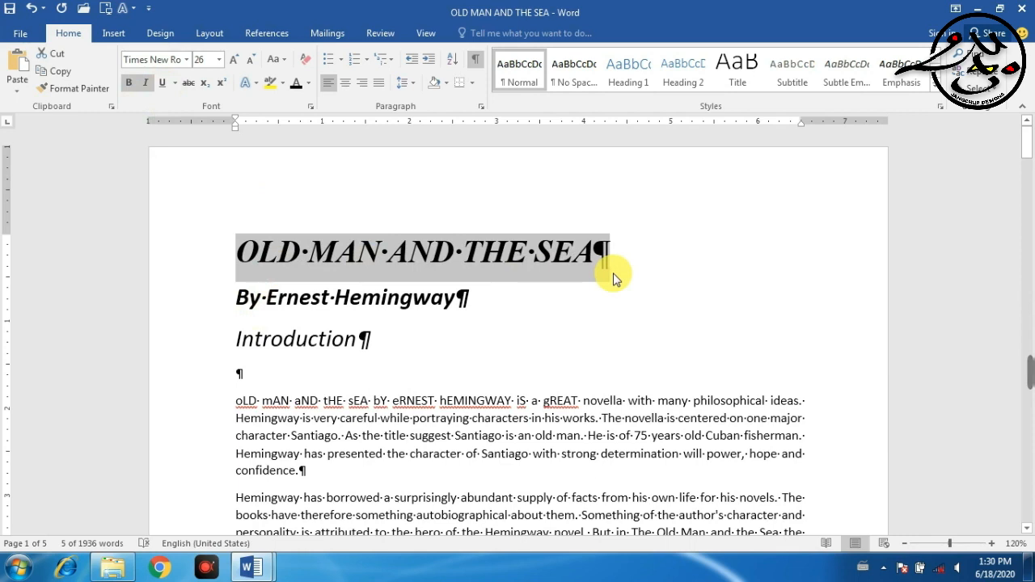
# Step: Underline the title line and remove the underline again
pyautogui.click(163, 84)
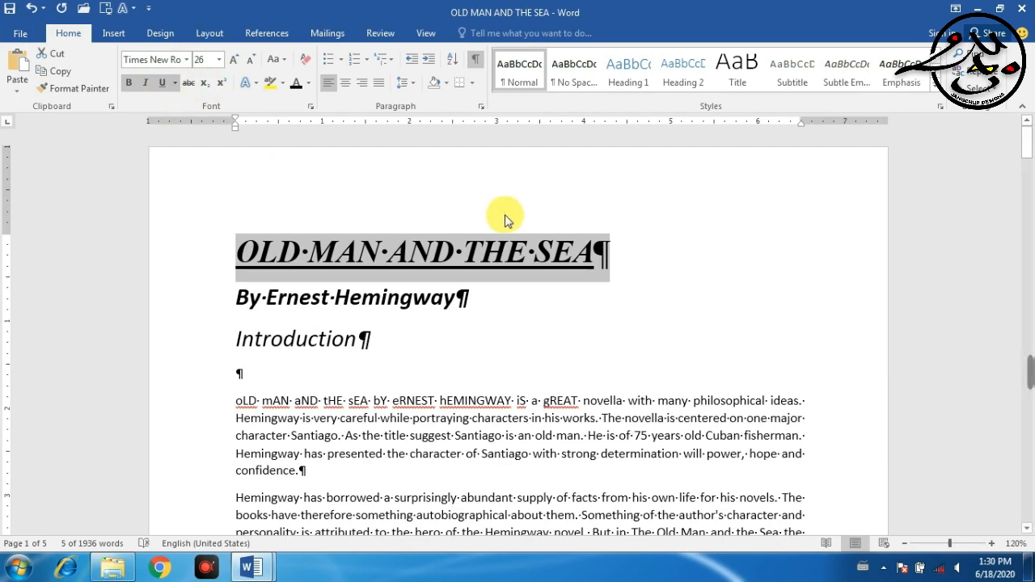
pyautogui.hotkey('ctrl', 'u')
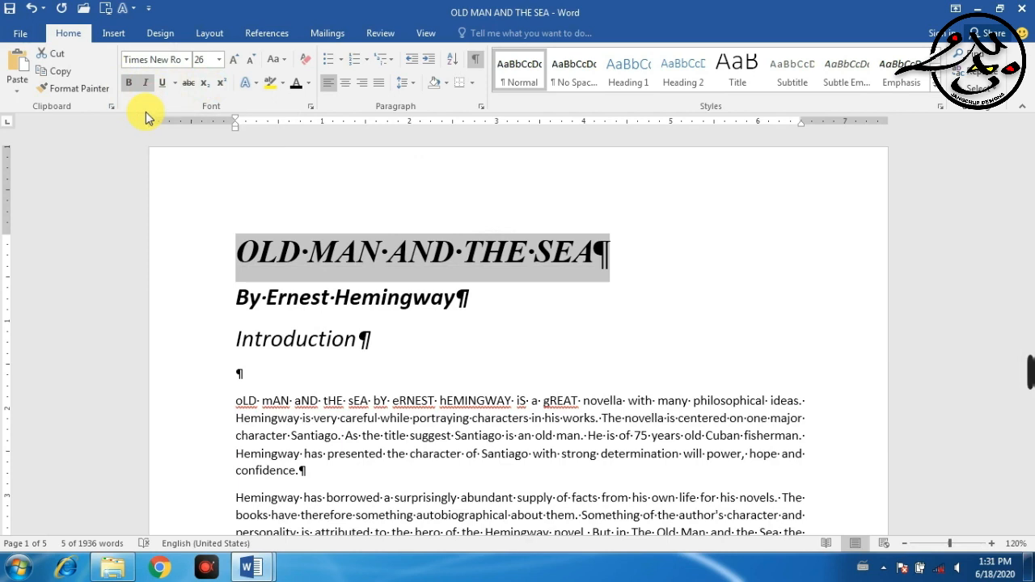
# Step: Underline the title line and remove its bold, italic and underline formatting again
pyautogui.click(161, 84)
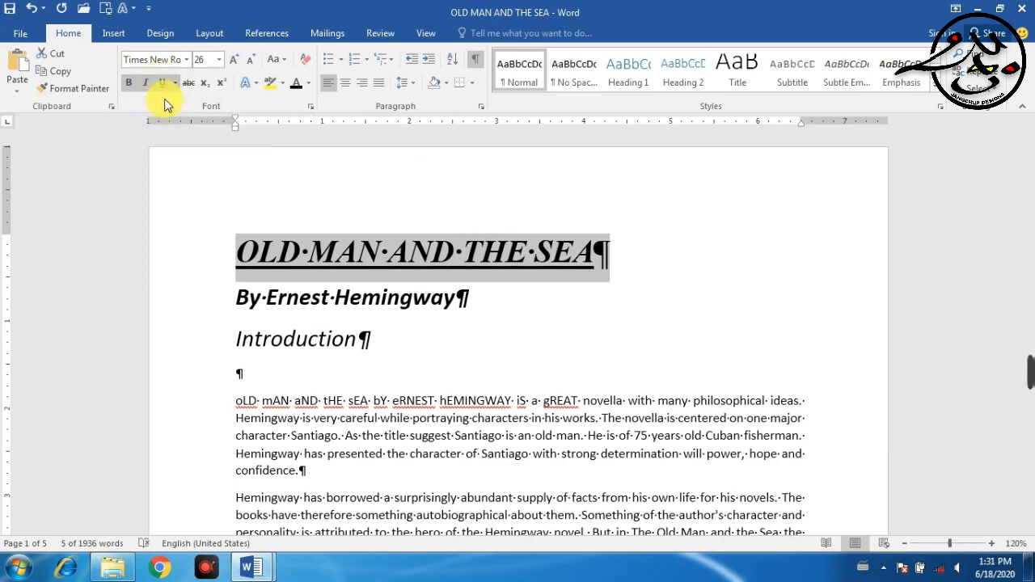
pyautogui.hotkey('ctrl', 'b')
pyautogui.hotkey('ctrl', 'i')
pyautogui.hotkey('ctrl', 'u')
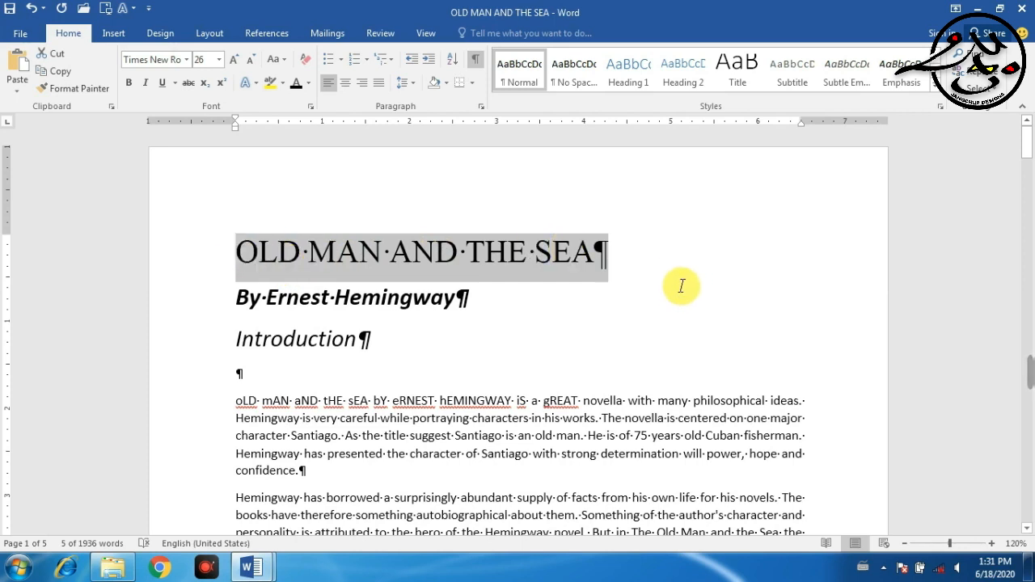
# Step: Enter "120/- 100/-" in the blank line above "According to Collins Dictionary" and strike through "120/-"
pyautogui.scroll(-10, 595, 296)
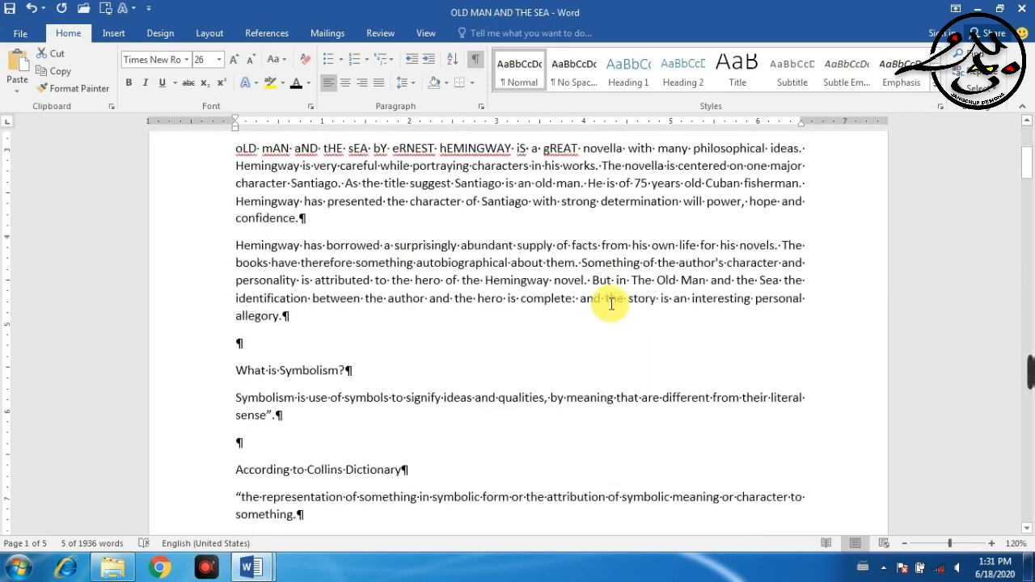
pyautogui.click(343, 181)
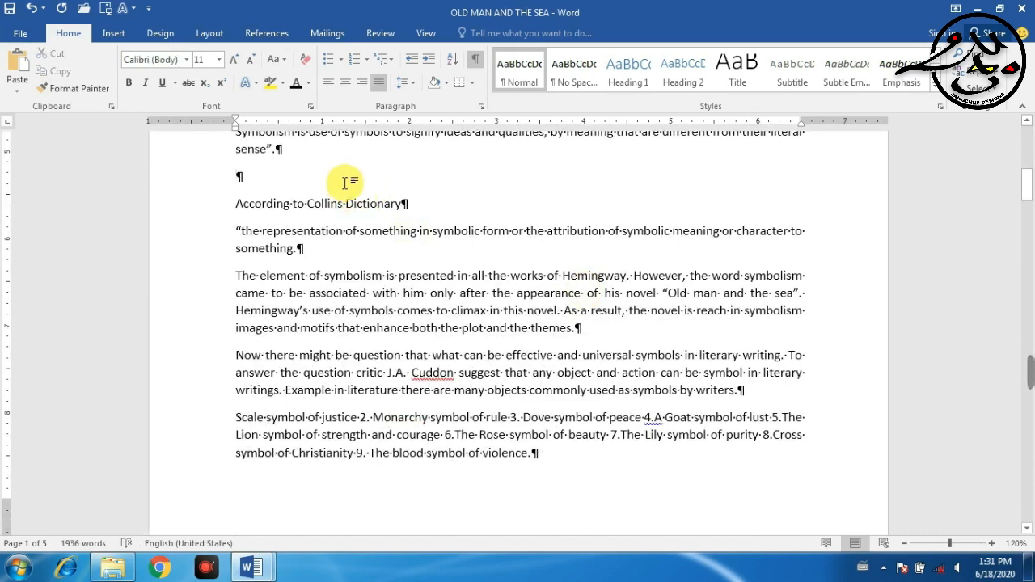
pyautogui.write('120/-')
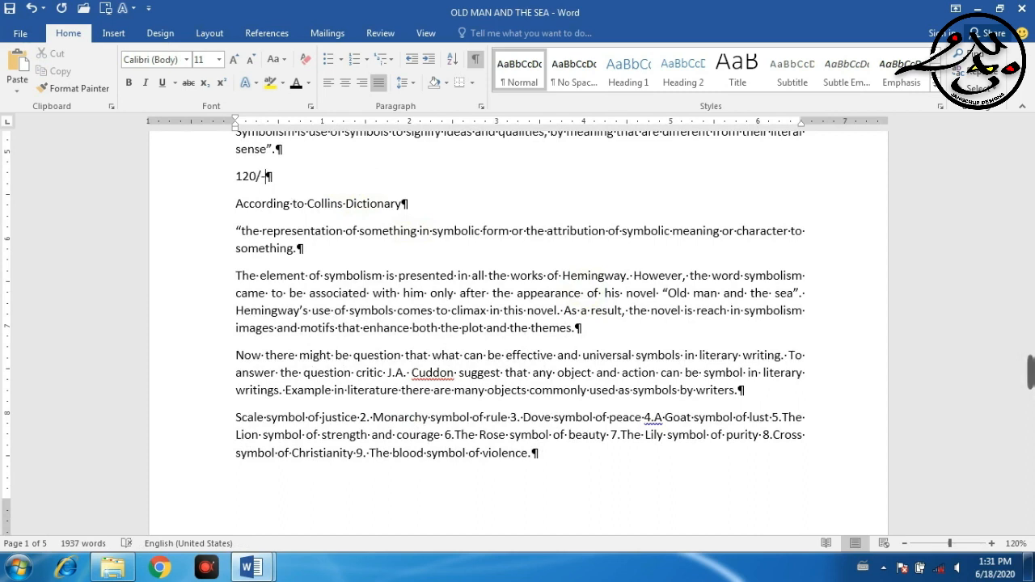
pyautogui.write('-12')
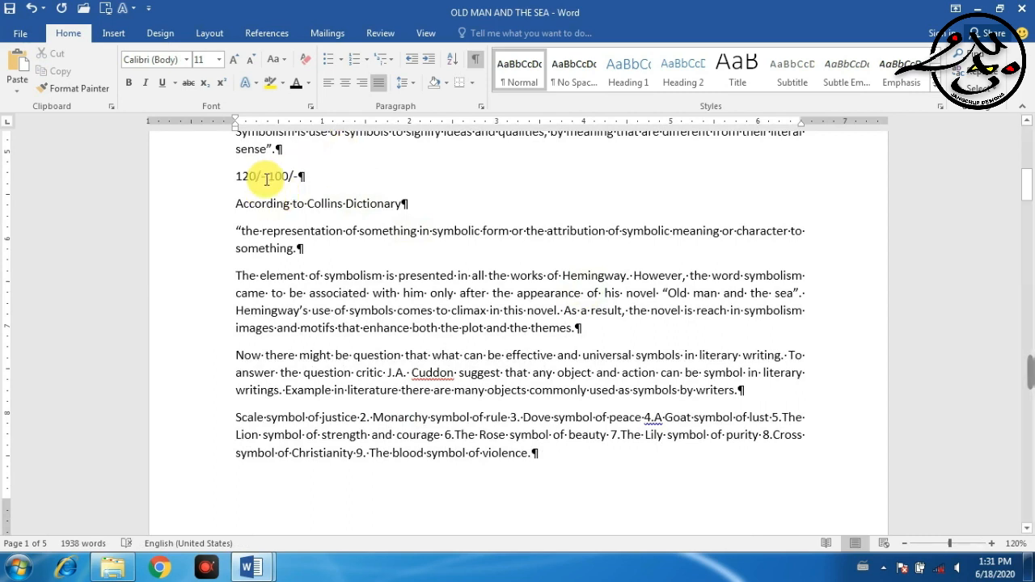
pyautogui.press('BackSpace')
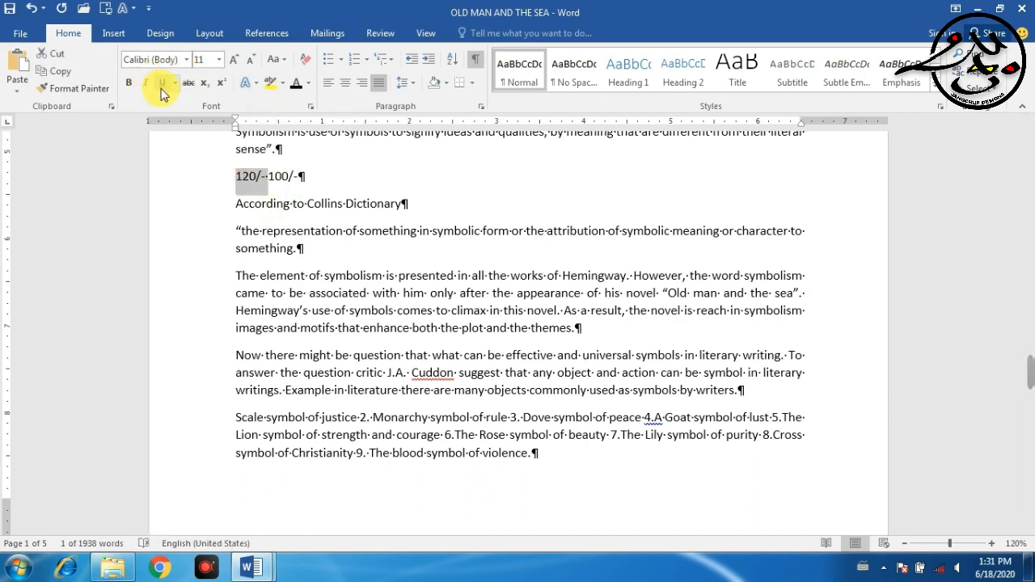
pyautogui.click(308, 183)
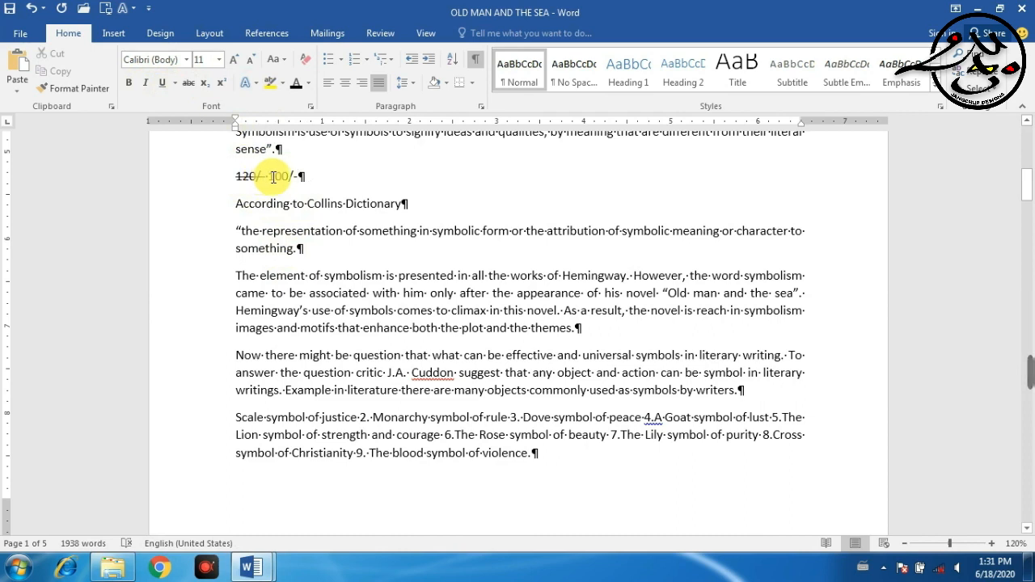
# Step: Delete the whole price line above "According to Collins Dictionary"
pyautogui.moveTo(299, 176); pyautogui.dragTo(231, 167)
pyautogui.press('BackSpace')
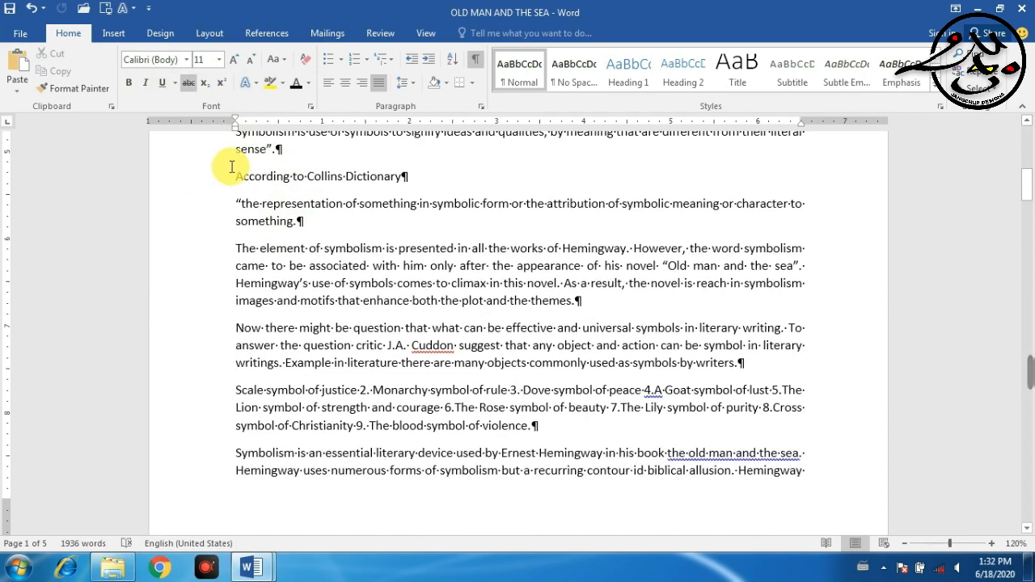
# Step: Write "100th Birthday O2" in the blank line above "What is Symbolism?", with the "th" as superscript
pyautogui.scroll(2, 210, 132)
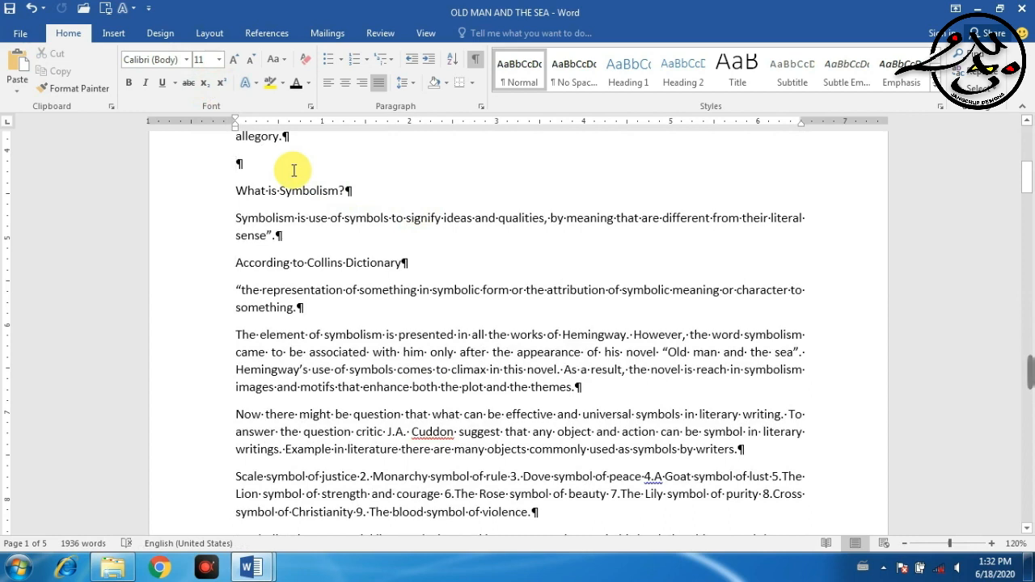
pyautogui.write('100')
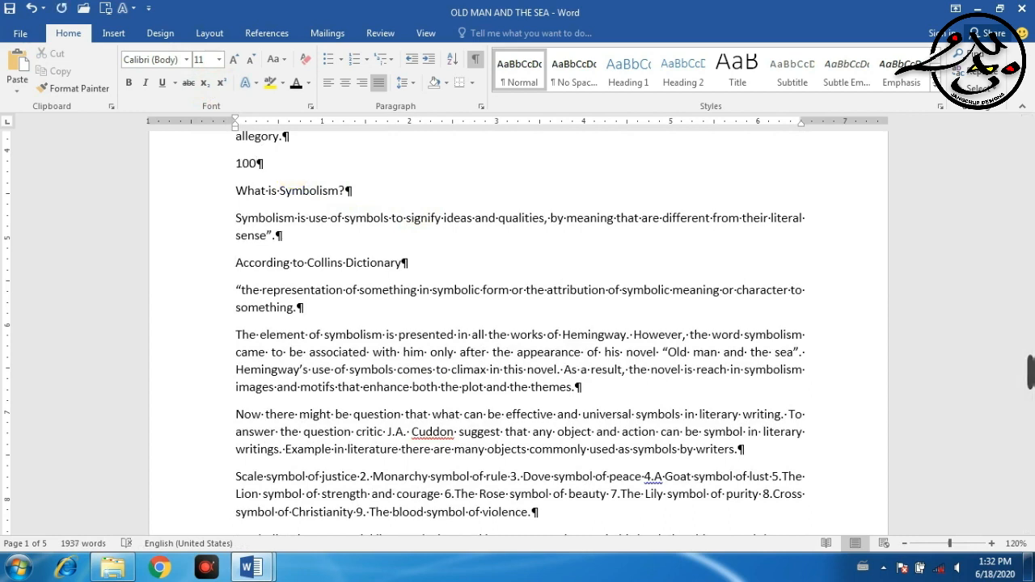
pyautogui.write('th Birthday')
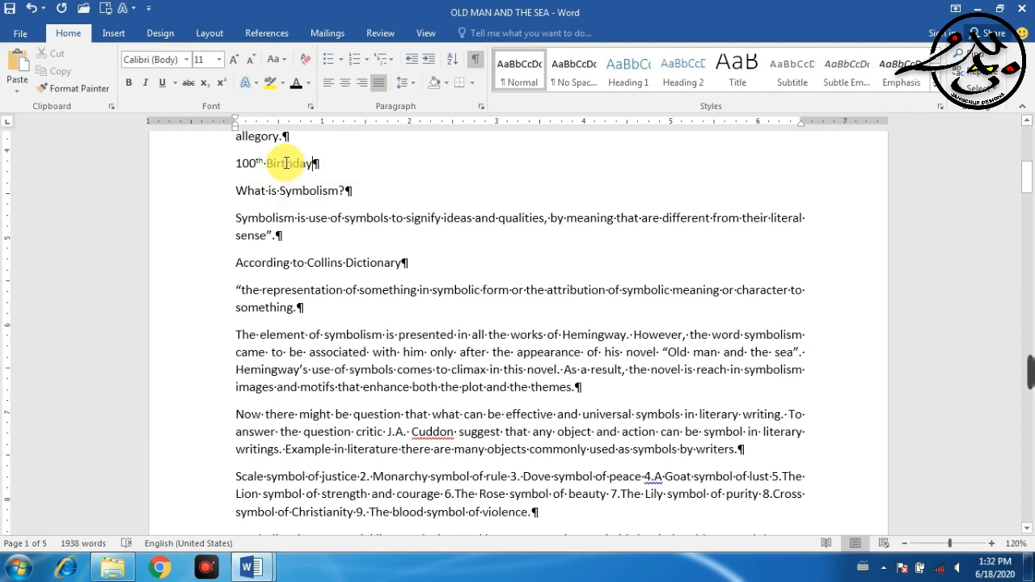
pyautogui.moveTo(266, 160); pyautogui.dragTo(254, 162)
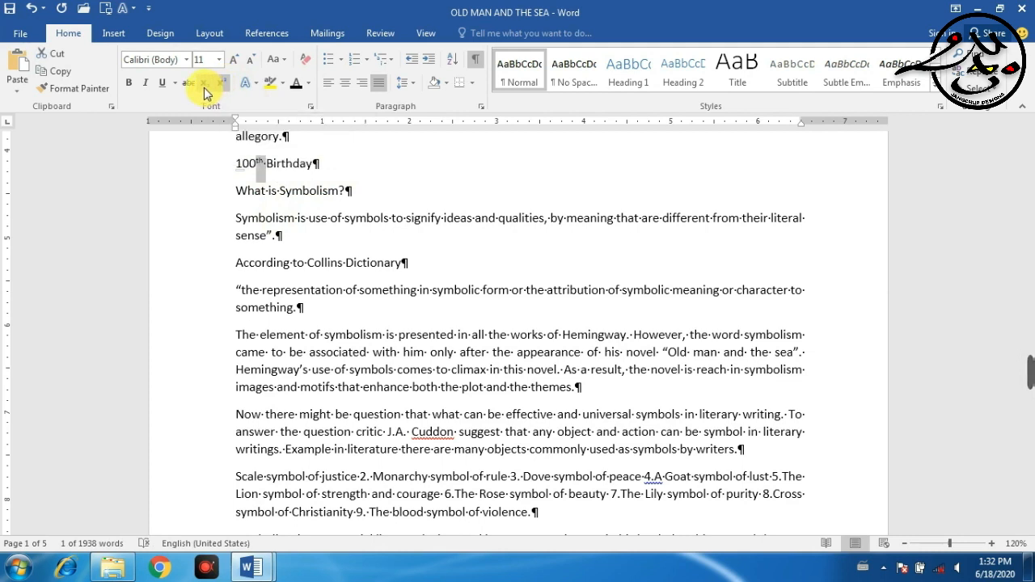
pyautogui.click(391, 163)
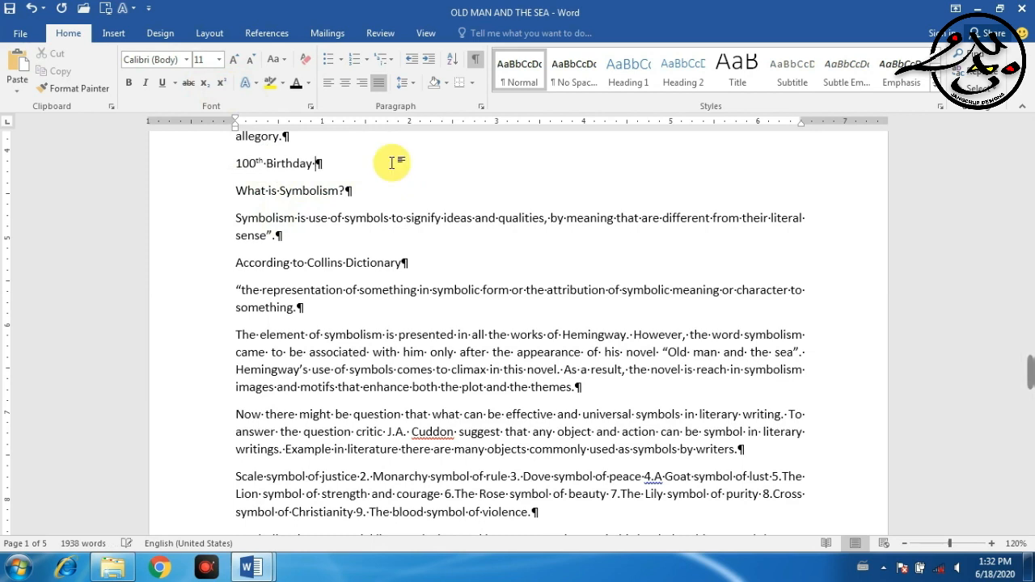
pyautogui.write('2')
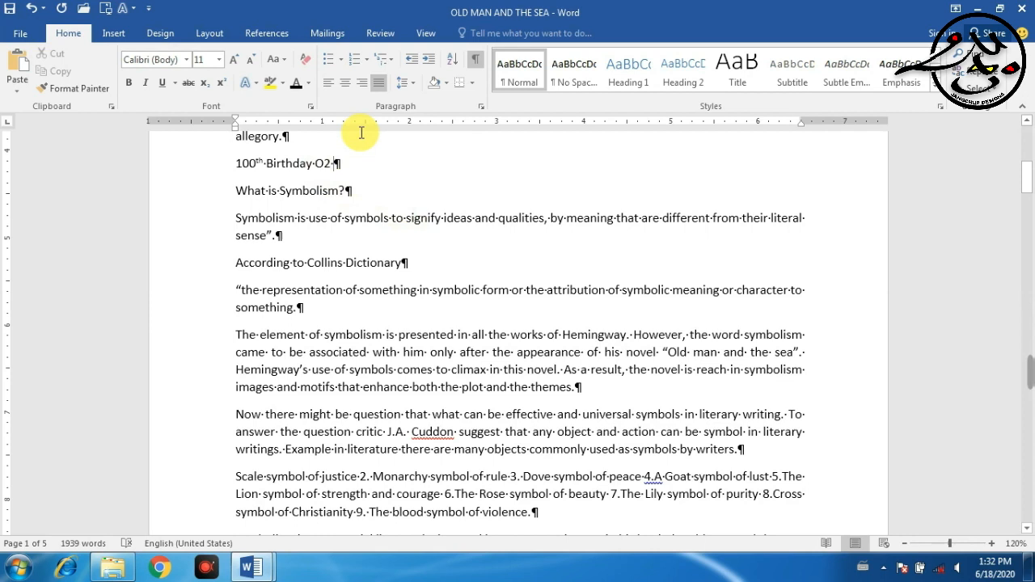
# Step: Hide the paragraph marks and format the 2 in "O2" as subscript
pyautogui.click(475, 60)
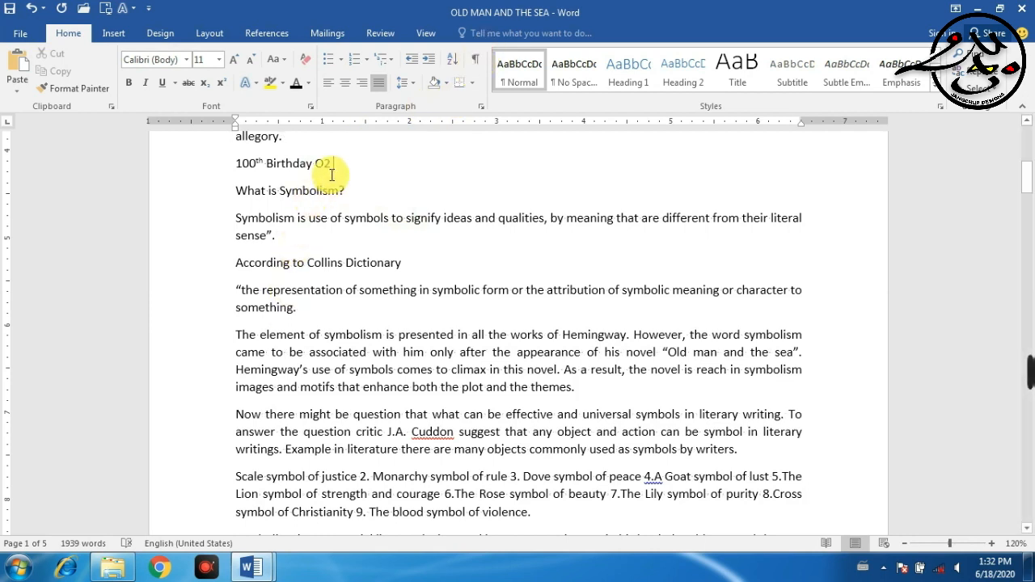
pyautogui.moveTo(331, 162); pyautogui.dragTo(323, 162)
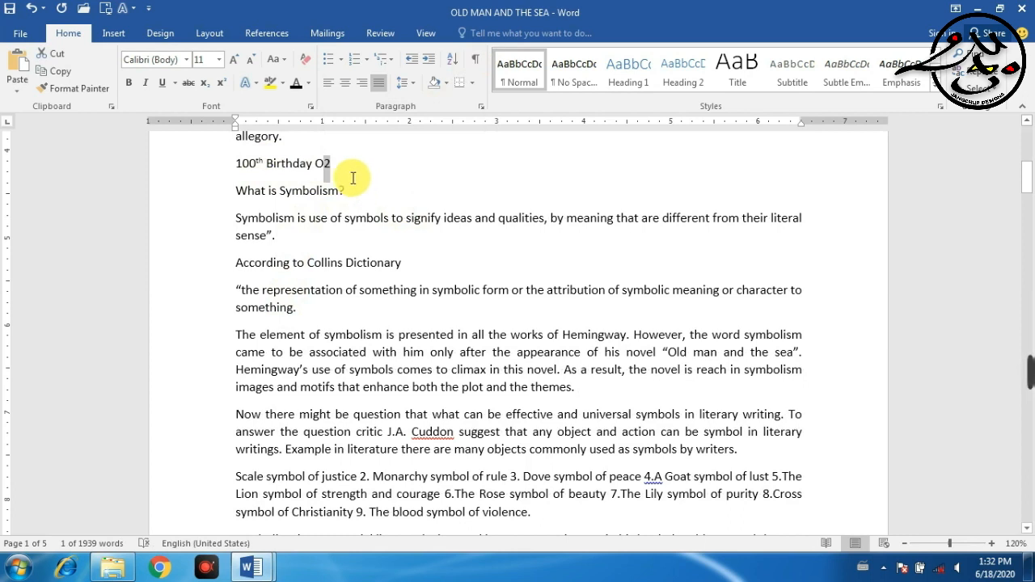
pyautogui.click(205, 84)
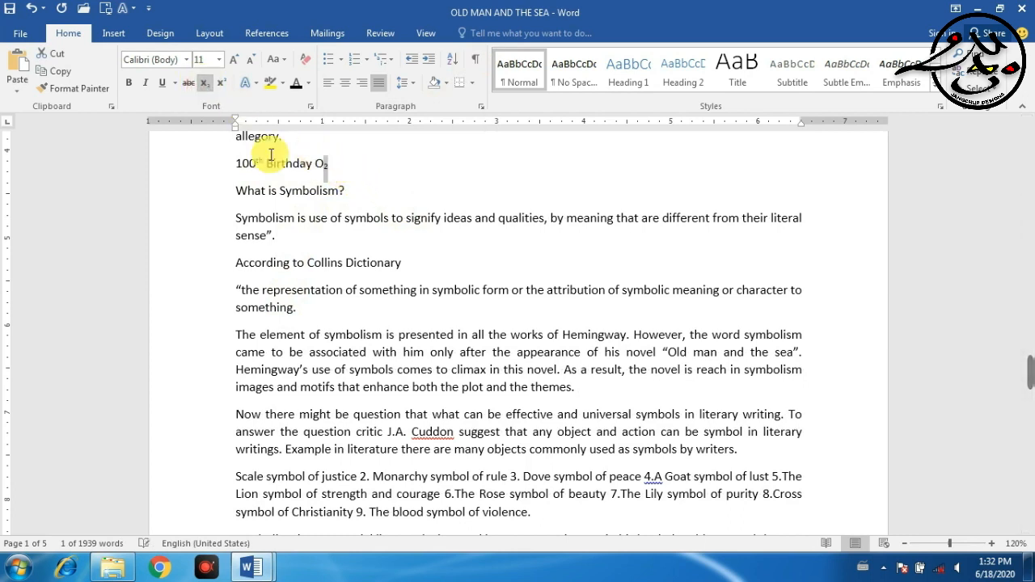
pyautogui.click(340, 163)
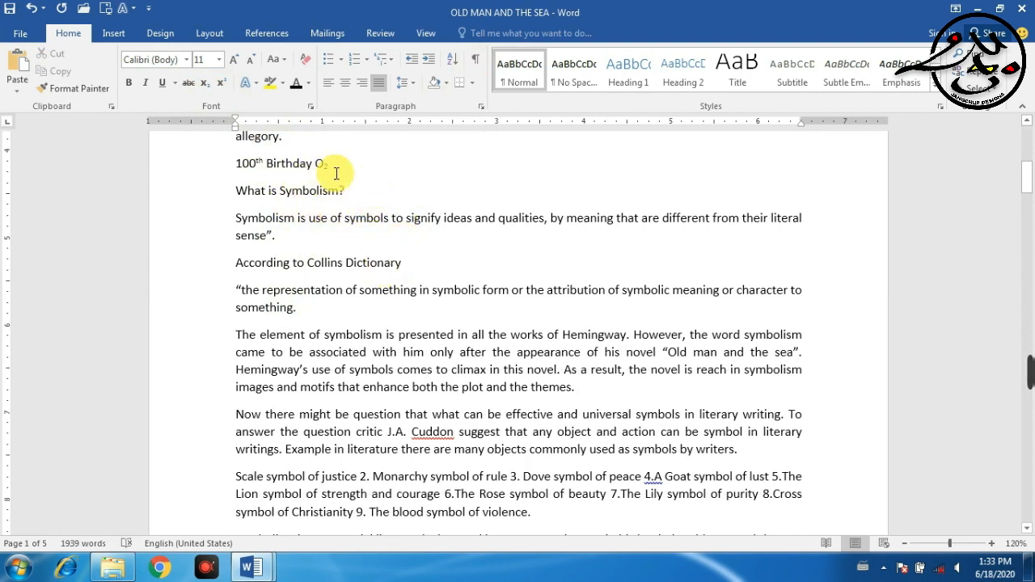
# Step: Switch the 2 in "O2" from subscript to superscript and back to subscript
pyautogui.click(205, 85)
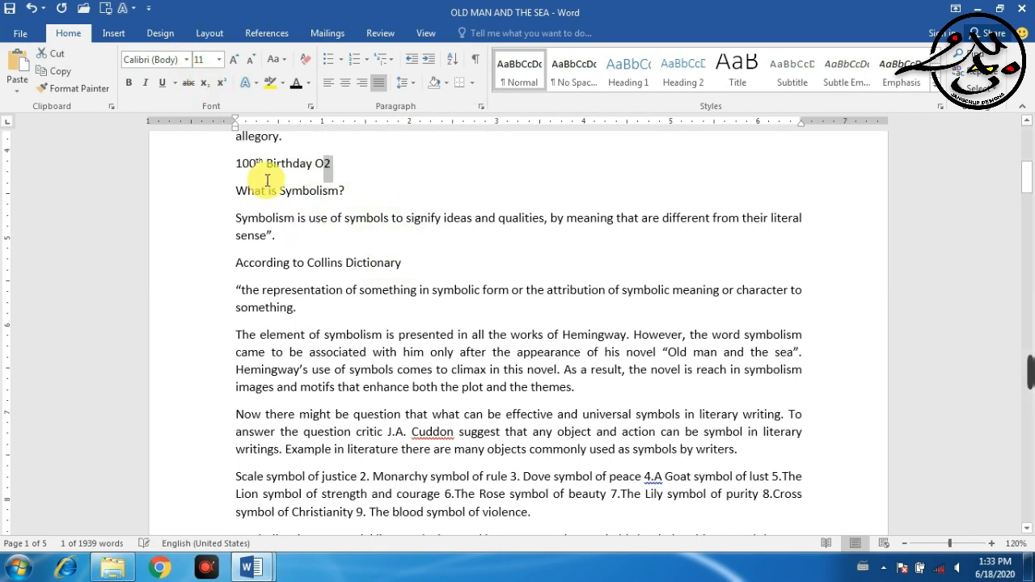
pyautogui.click(339, 164)
pyautogui.moveTo(330, 164); pyautogui.dragTo(322, 164)
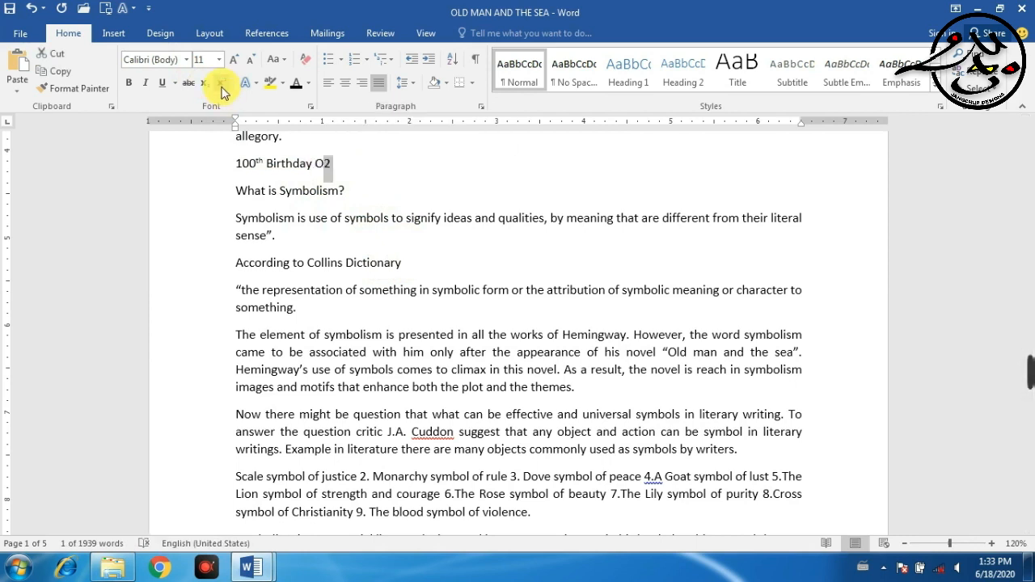
pyautogui.click(340, 168)
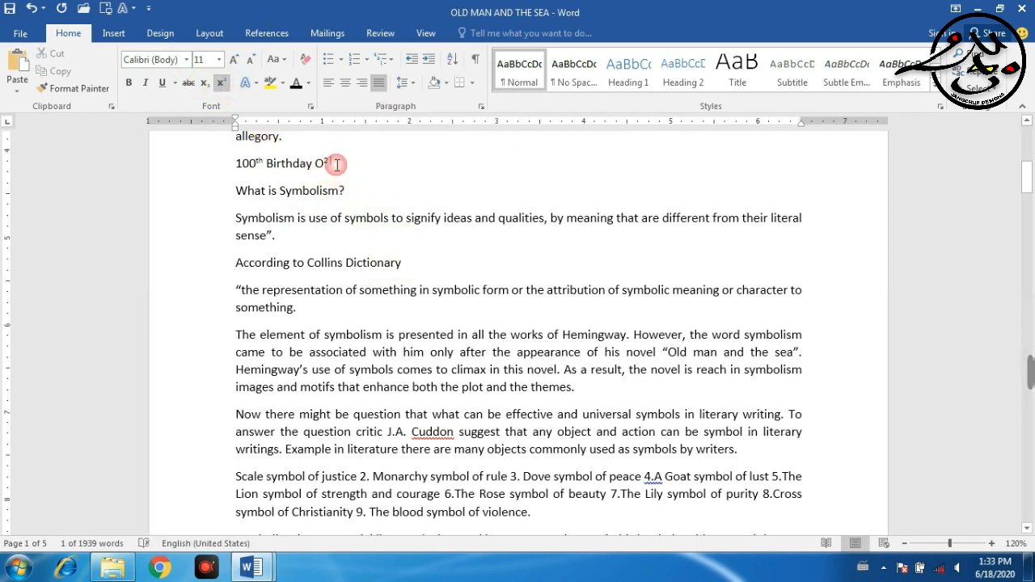
pyautogui.moveTo(325, 163); pyautogui.dragTo(331, 162)
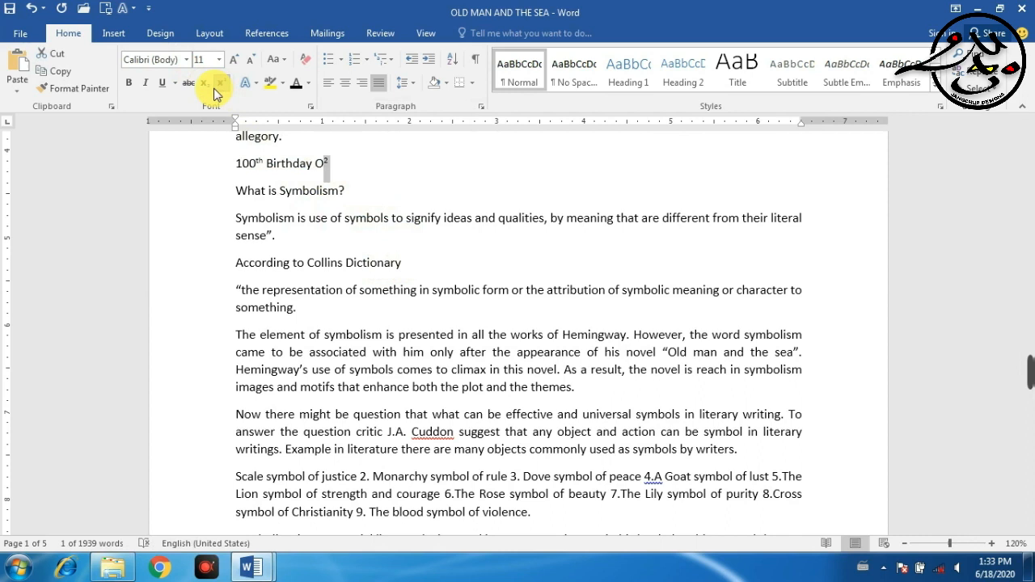
pyautogui.click(349, 167)
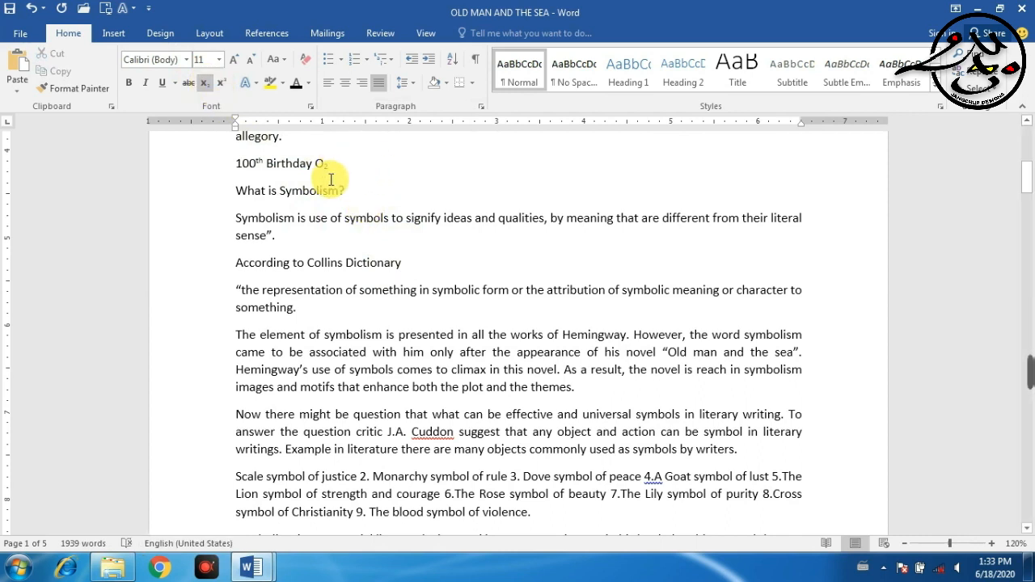
# Step: Select the whole title line "OLD MAN AND THE SEA" and give its text a blue outline from the standard colors
pyautogui.scroll(10, 369, 231)
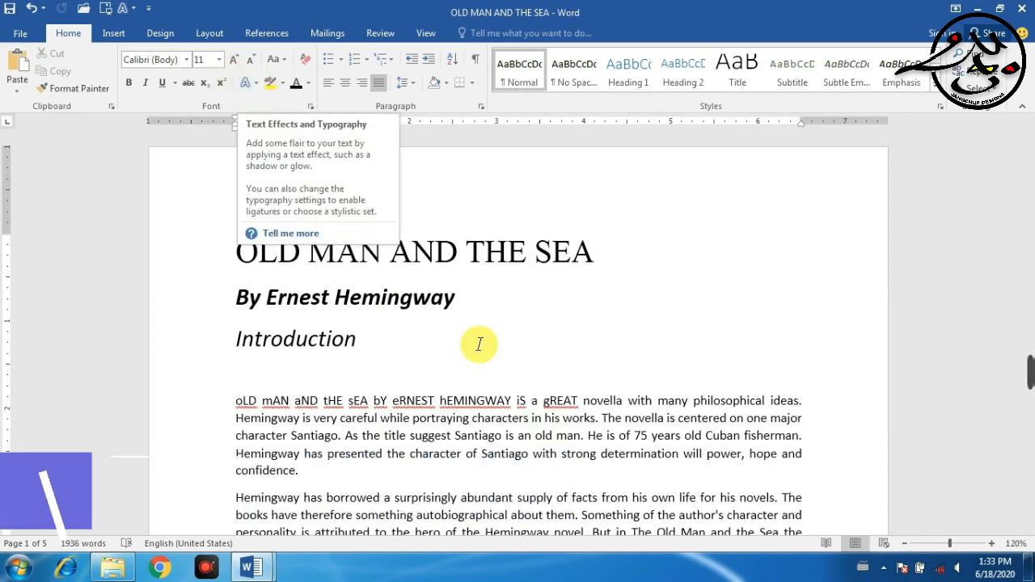
pyautogui.click(413, 246)
pyautogui.doubleClick(414, 249)
pyautogui.click(414, 251)
pyautogui.tripleClick(418, 250)
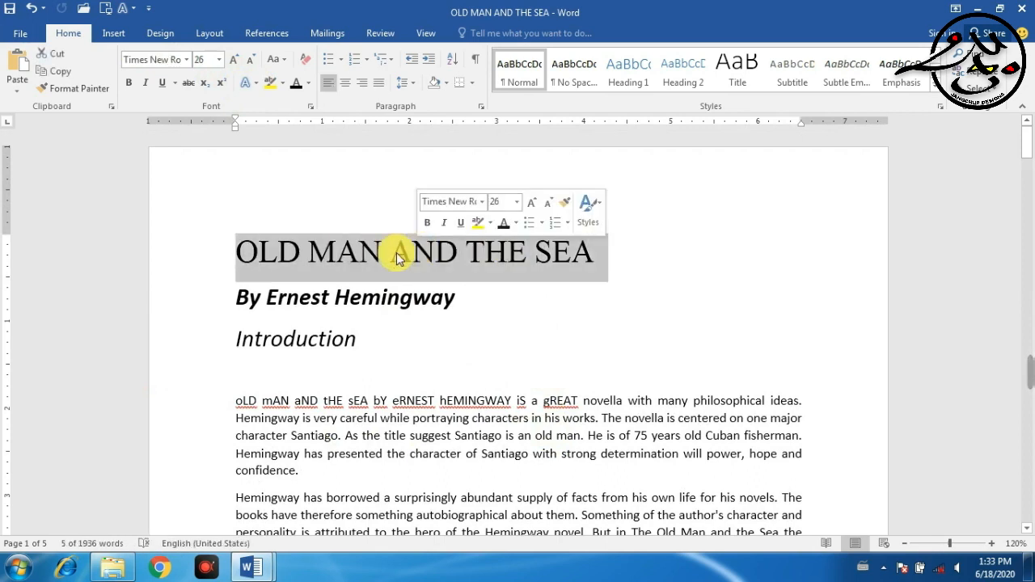
pyautogui.click(256, 83)
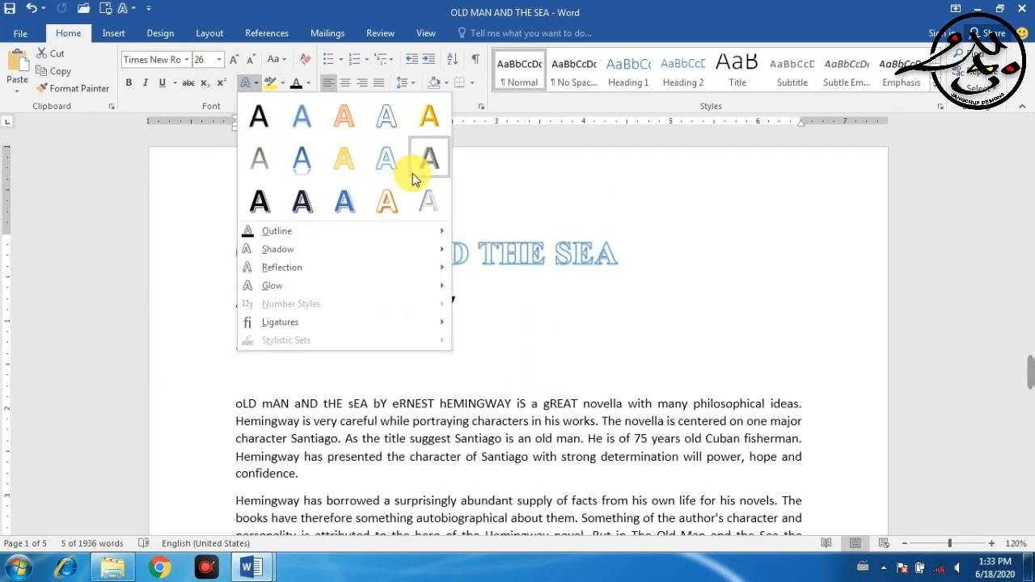
pyautogui.moveTo(414, 230)
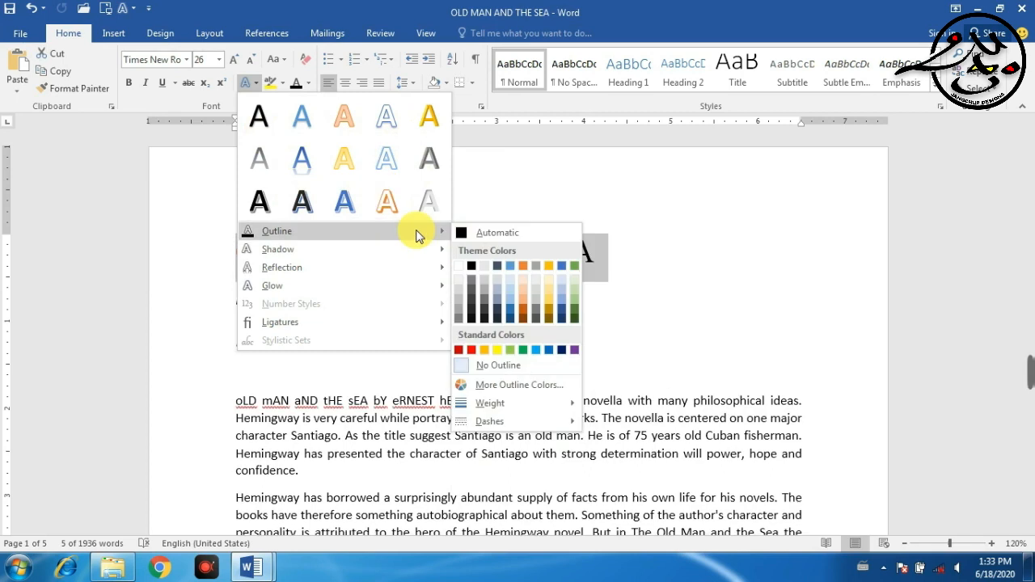
pyautogui.click(551, 349)
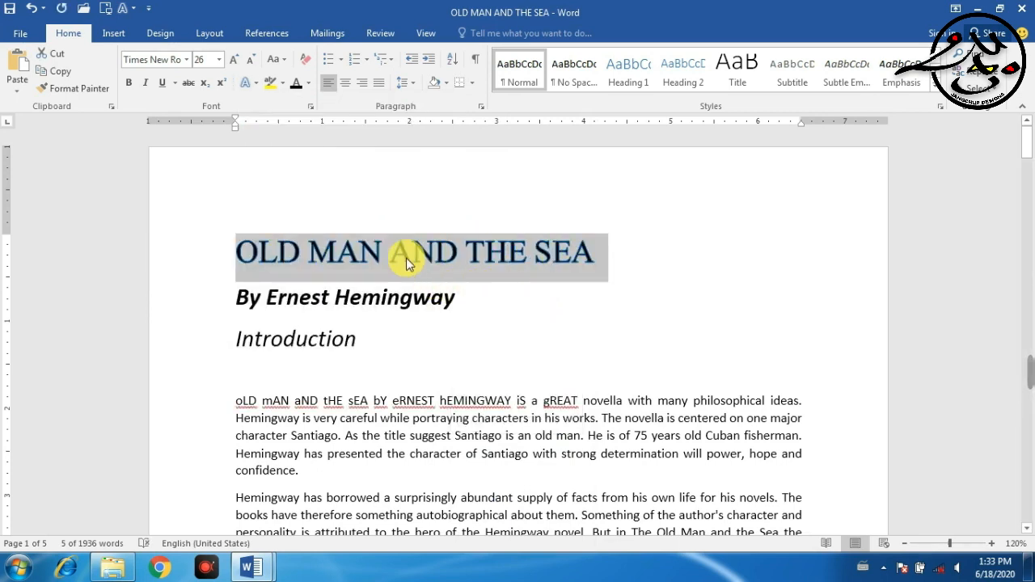
# Step: Apply the last perspective shadow text effect to the title line
pyautogui.click(282, 85)
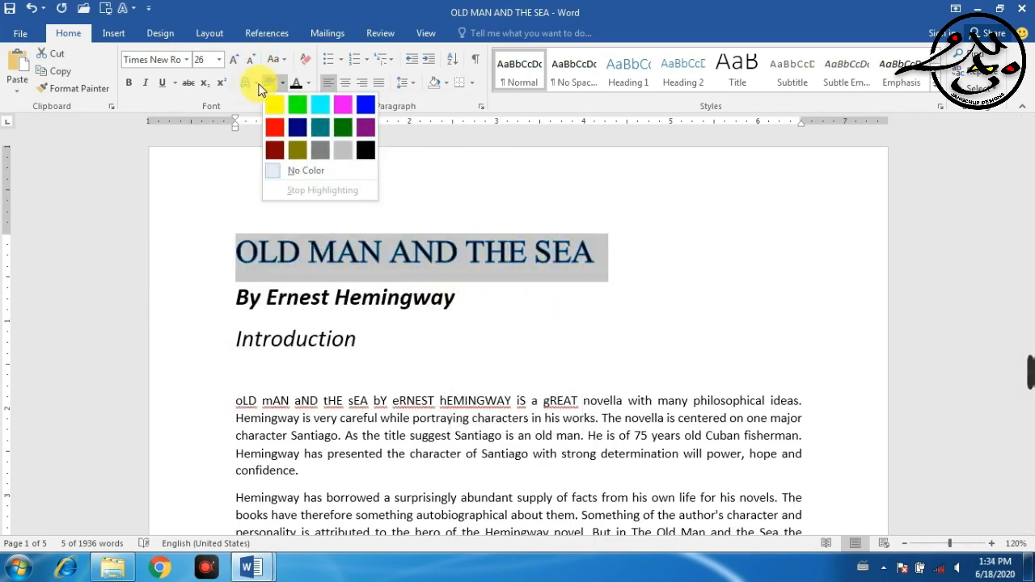
pyautogui.click(255, 83)
pyautogui.moveTo(369, 254)
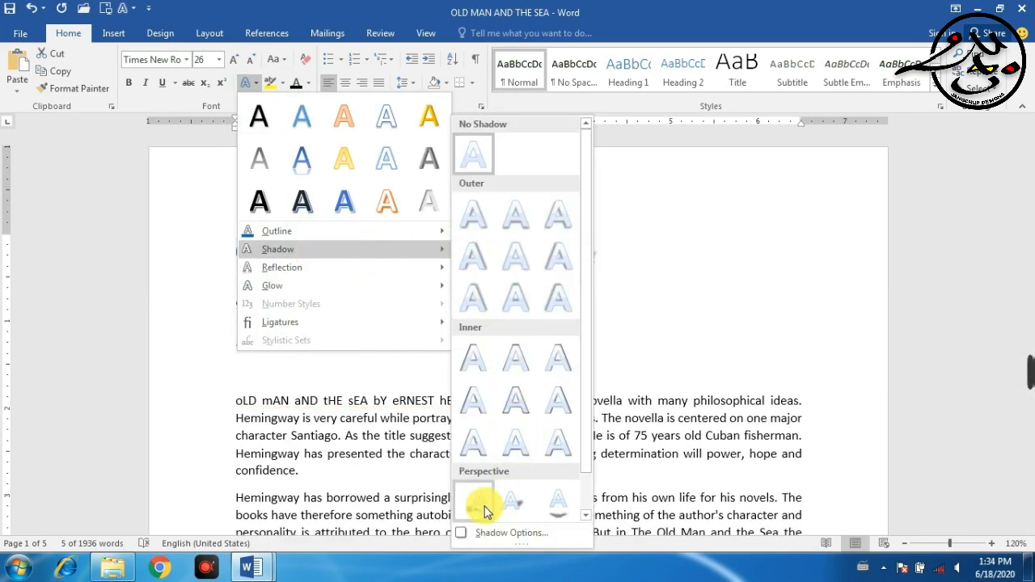
pyautogui.scroll(-1, 527, 414)
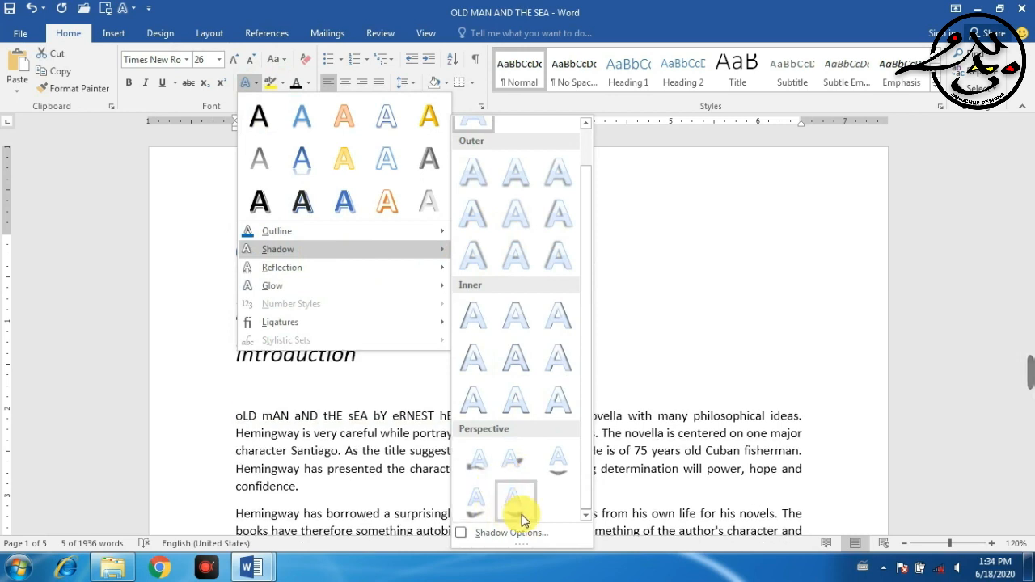
pyautogui.click(514, 506)
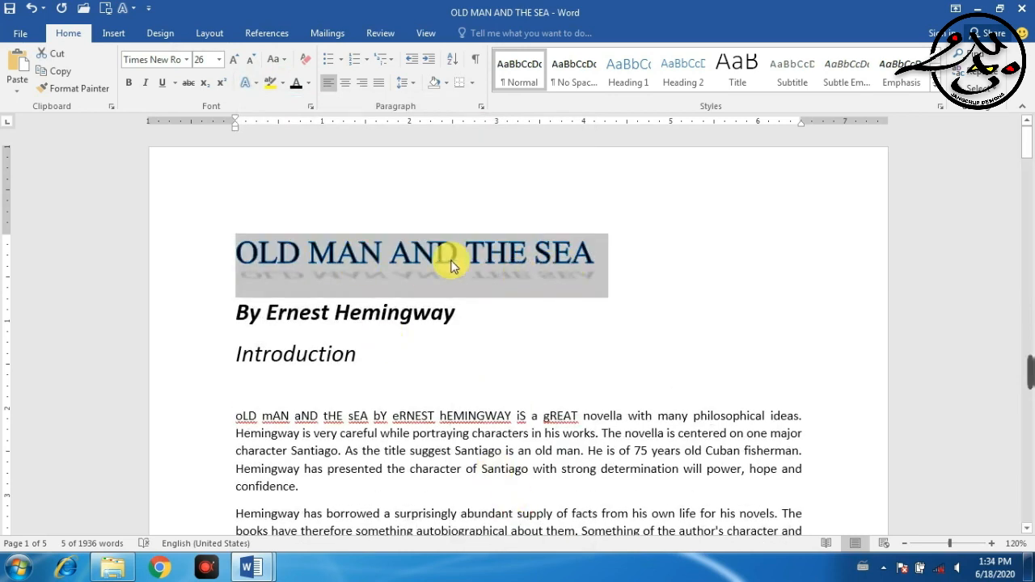
pyautogui.click(249, 82)
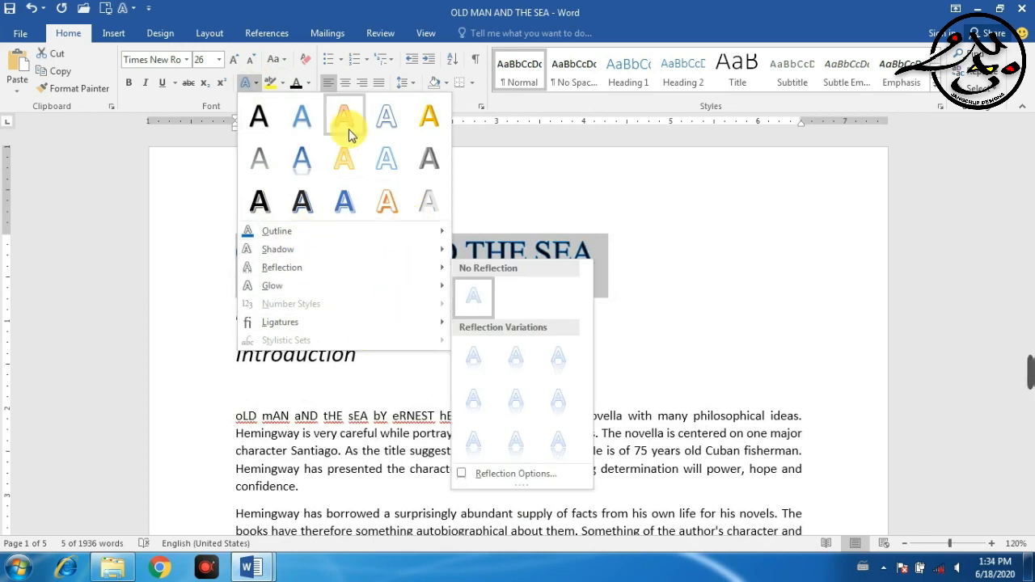
pyautogui.click(477, 154)
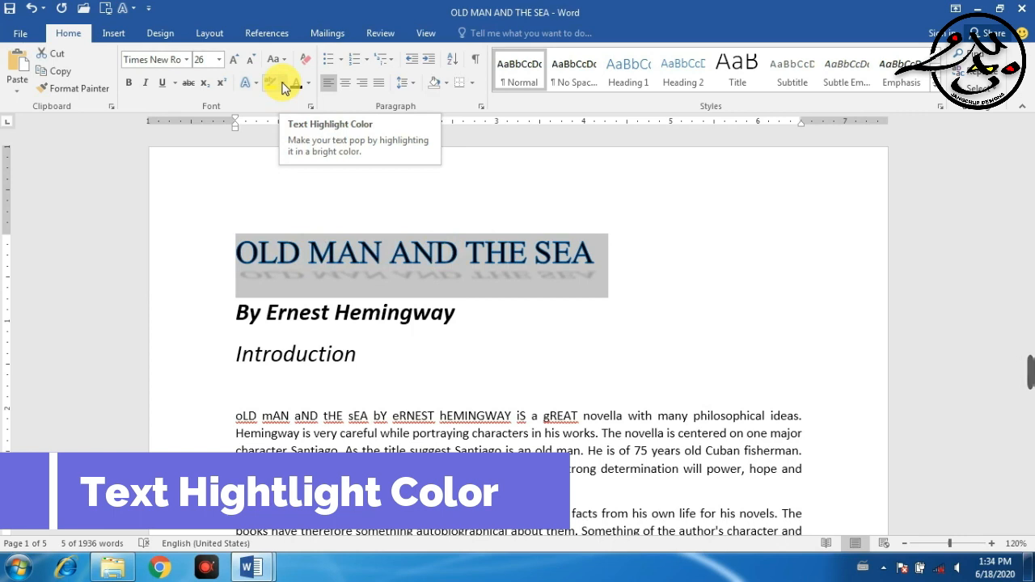
# Step: Select the whole title line "OLD MAN AND THE SEA" and highlight it in yellow
pyautogui.click(402, 259)
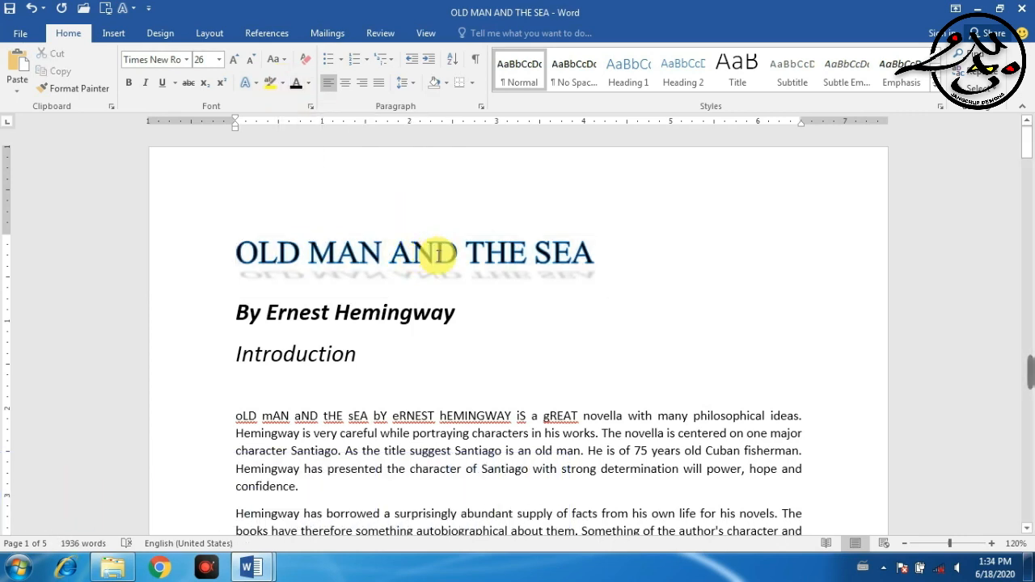
pyautogui.tripleClick(404, 247)
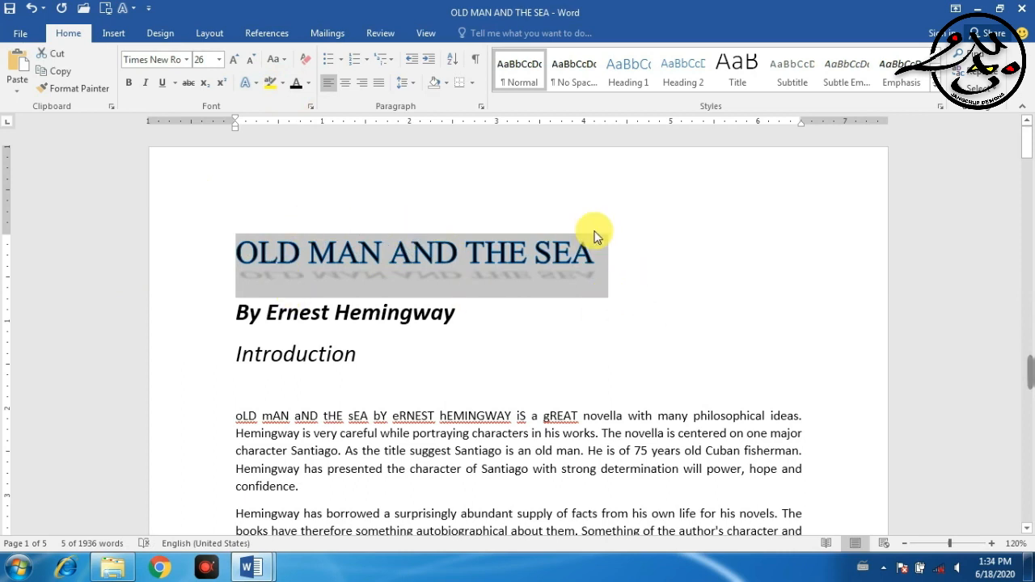
pyautogui.click(270, 84)
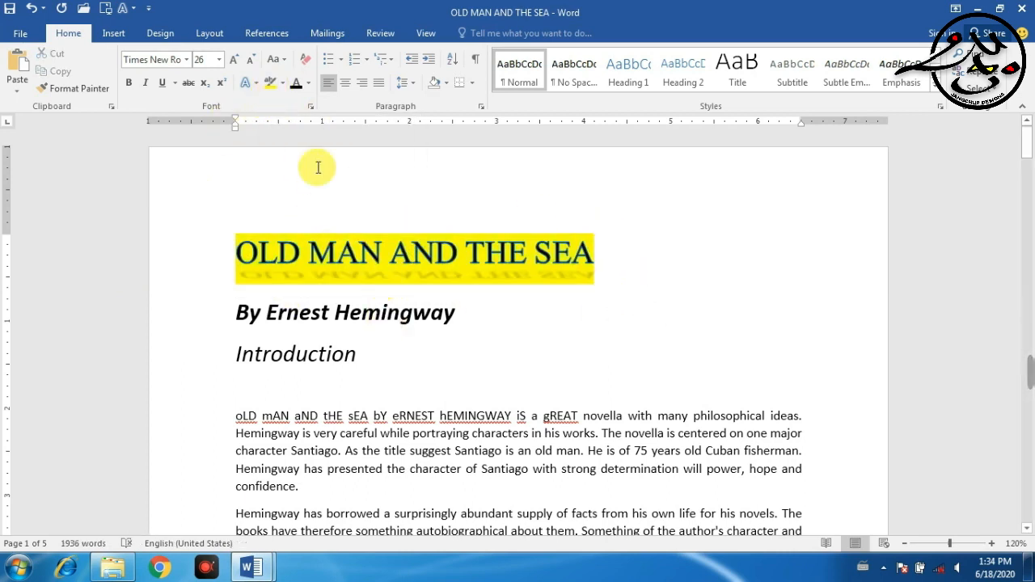
# Step: Change the highlight of the whole title line to light gray
pyautogui.click(284, 84)
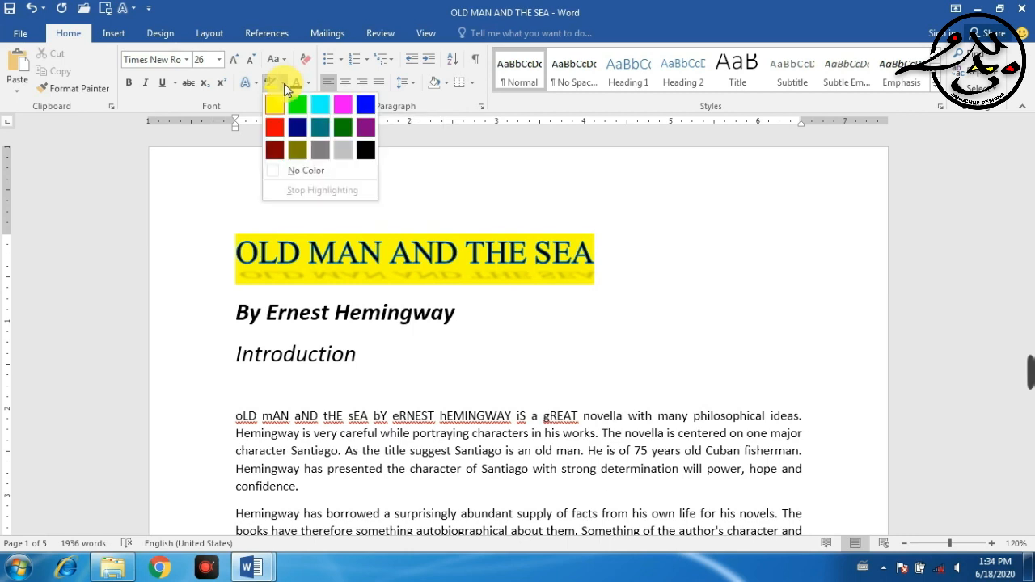
pyautogui.click(347, 154)
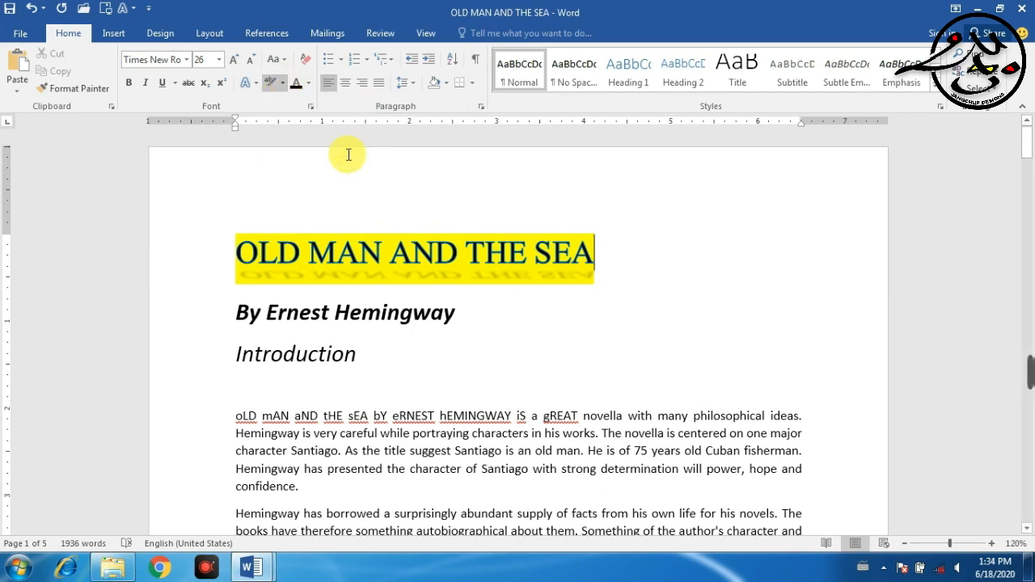
pyautogui.doubleClick(377, 233)
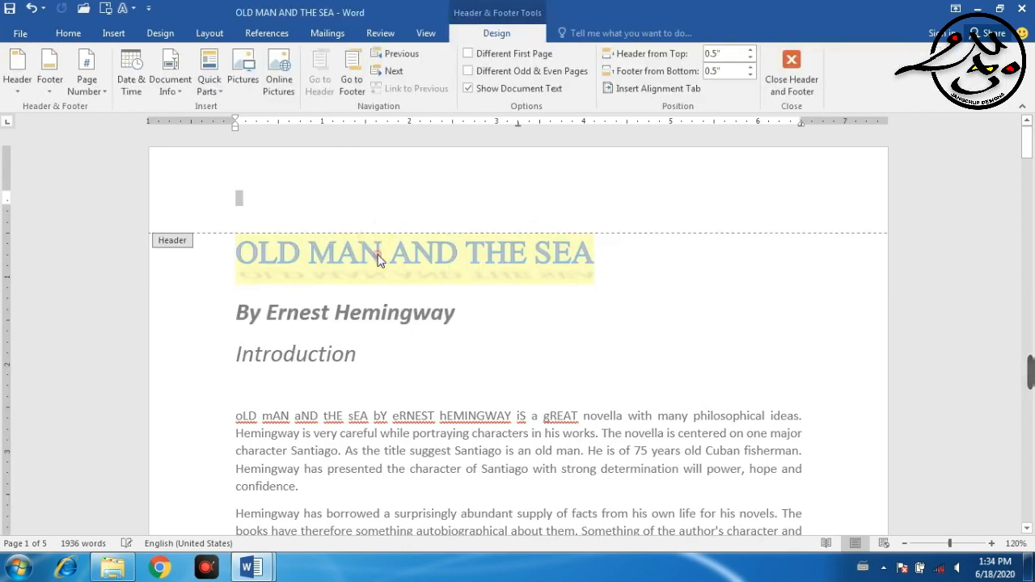
pyautogui.tripleClick(372, 248)
pyautogui.click(381, 257)
pyautogui.tripleClick(379, 258)
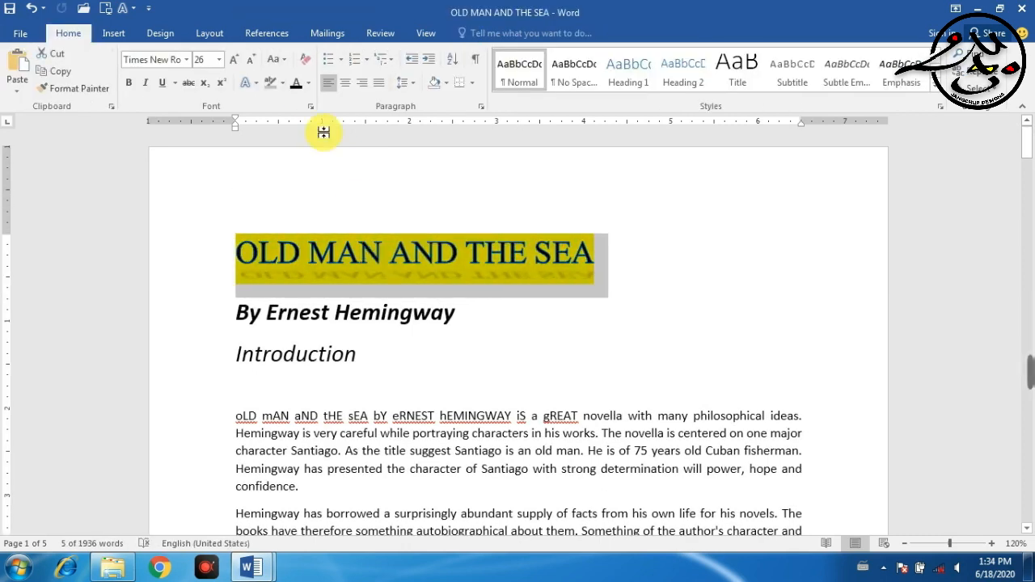
pyautogui.click(284, 85)
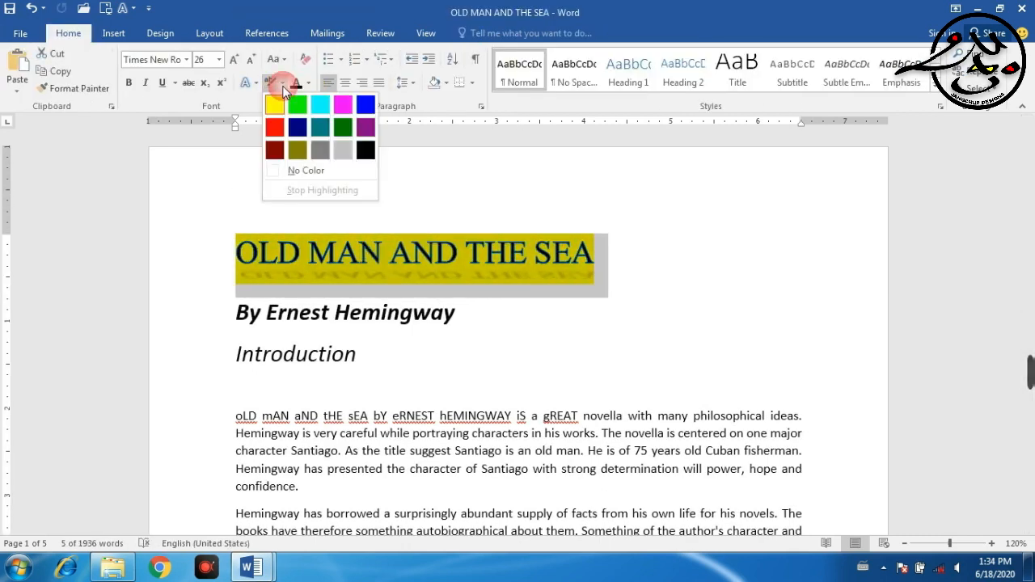
pyautogui.click(343, 154)
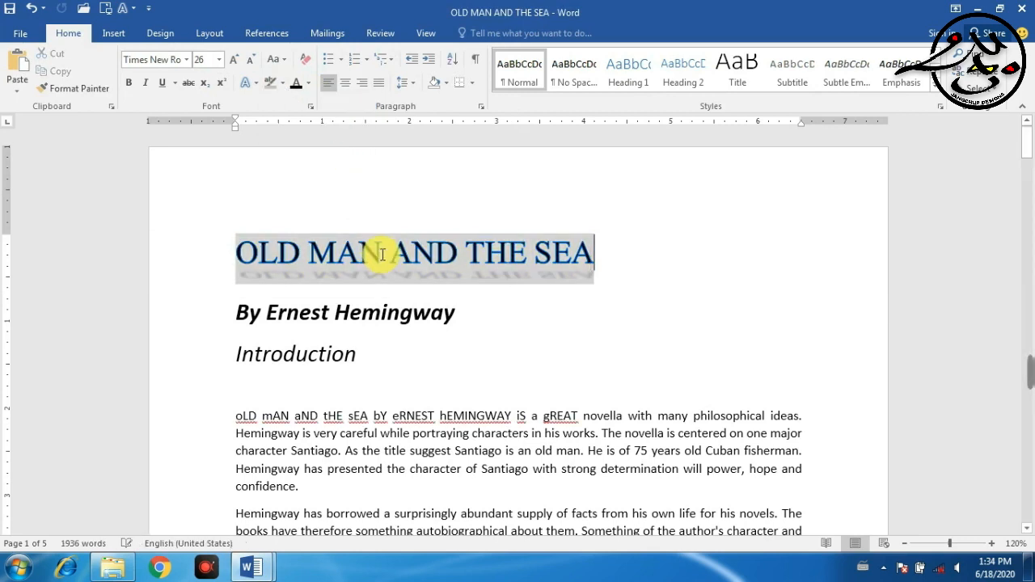
pyautogui.click(525, 256)
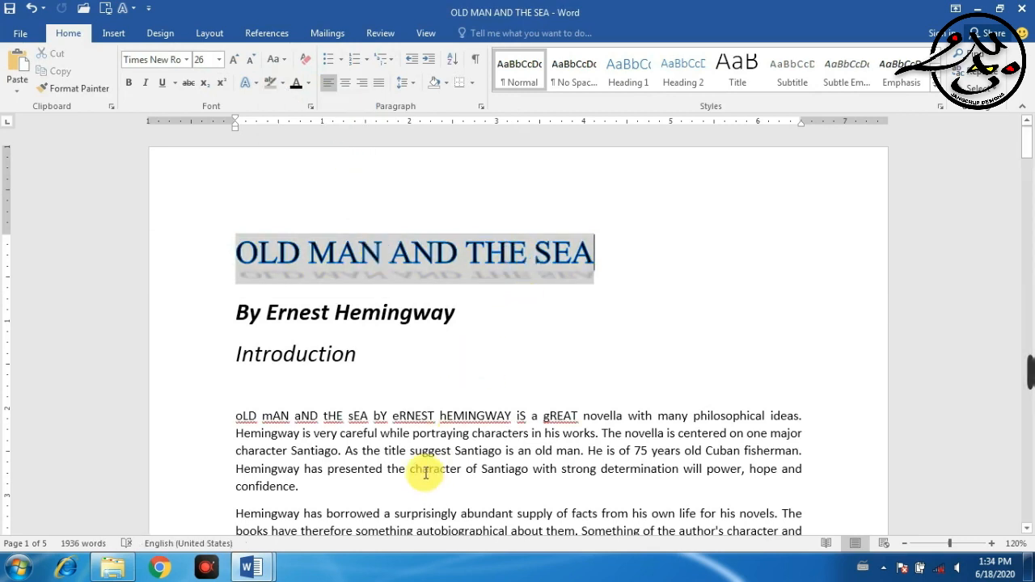
# Step: Highlight the word "abundant" in the second body paragraph in red
pyautogui.scroll(-3, 436, 429)
pyautogui.doubleClick(414, 383)
pyautogui.click(490, 396)
pyautogui.tripleClick(483, 382)
pyautogui.click(489, 387)
pyautogui.doubleClick(489, 386)
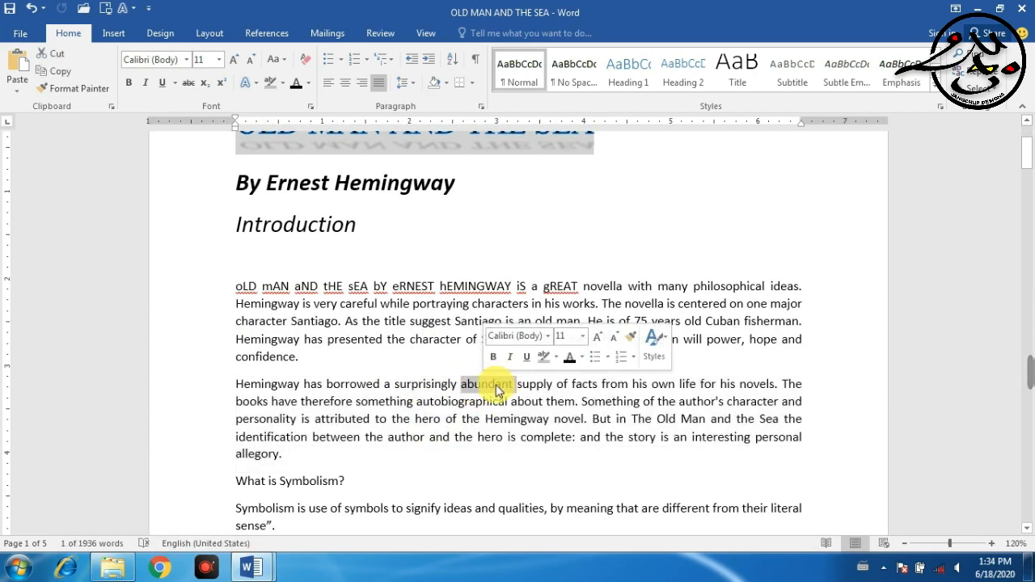
pyautogui.click(283, 85)
pyautogui.click(273, 123)
# Step: Highlight the words "author's" and "author" in the second body paragraph in red
pyautogui.doubleClick(682, 400)
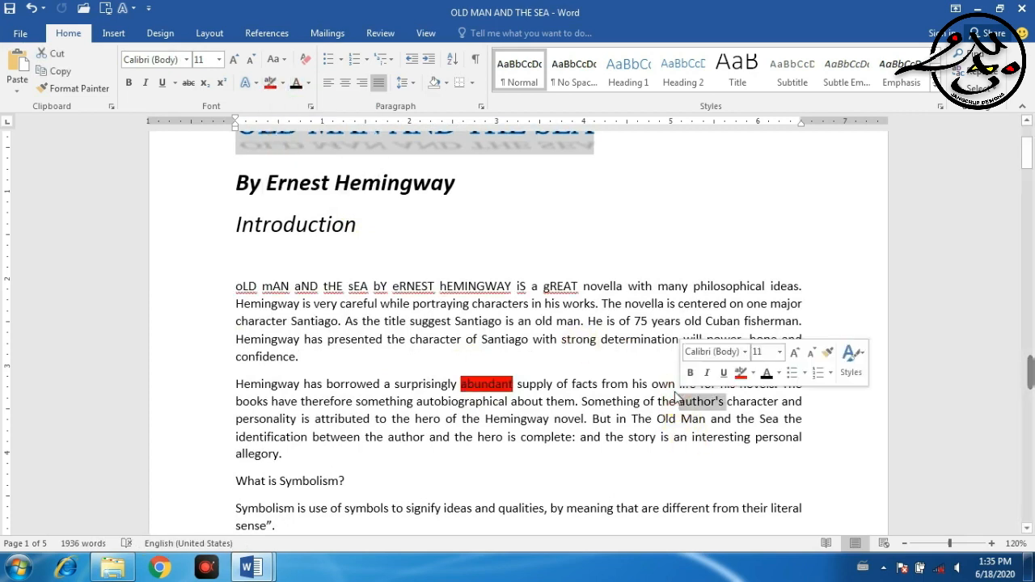
pyautogui.click(270, 84)
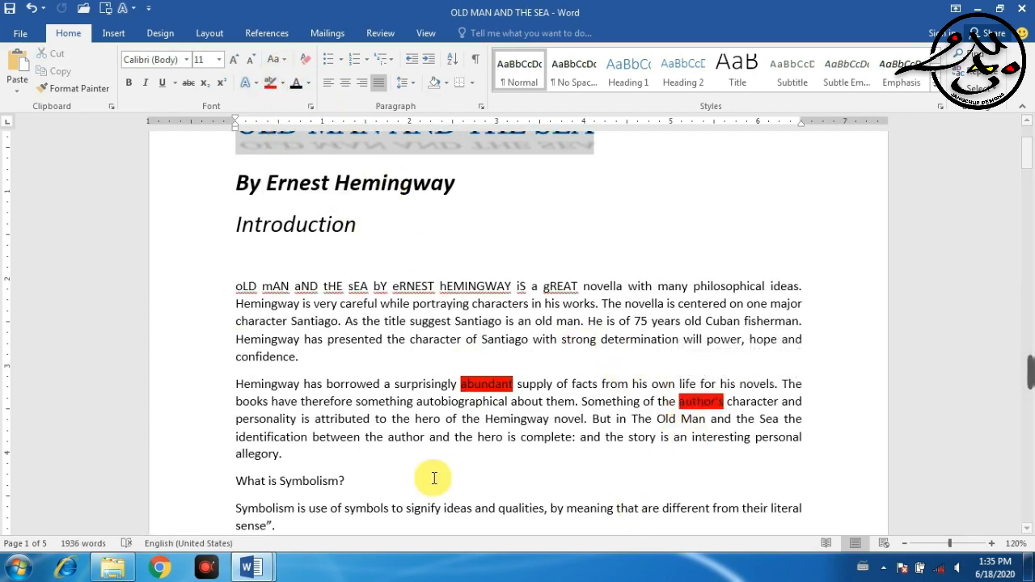
pyautogui.doubleClick(408, 437)
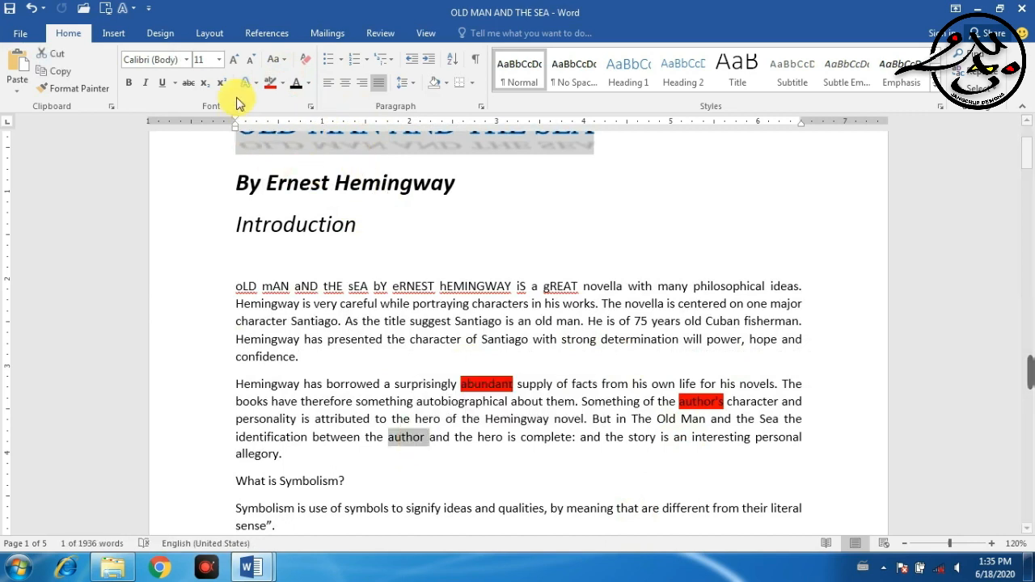
pyautogui.click(270, 84)
pyautogui.click(585, 371)
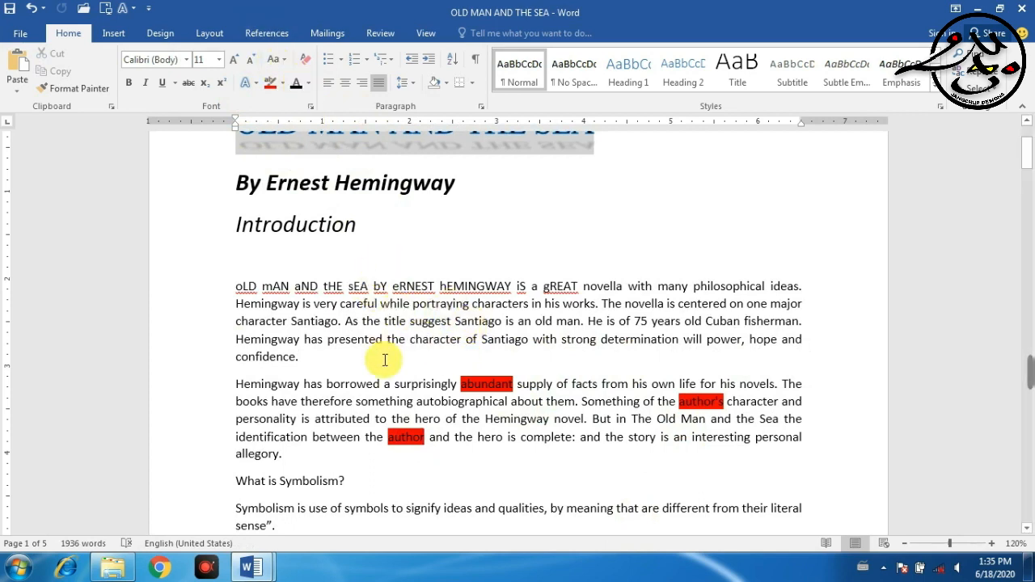
pyautogui.moveTo(462, 384); pyautogui.dragTo(512, 392)
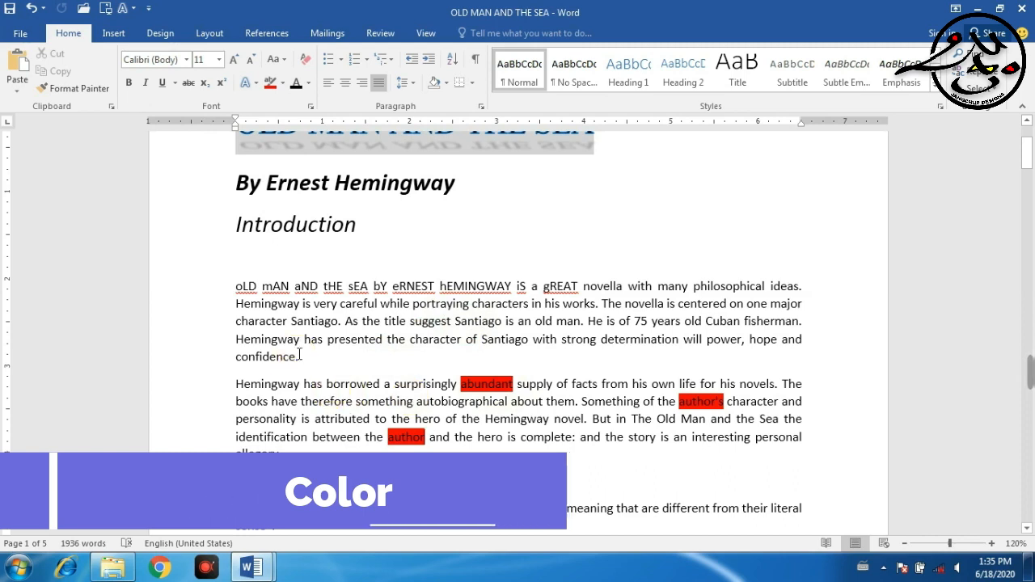
# Step: Set the font color of "confidence." at the end of the first body paragraph to standard red
pyautogui.moveTo(299, 354); pyautogui.dragTo(235, 356)
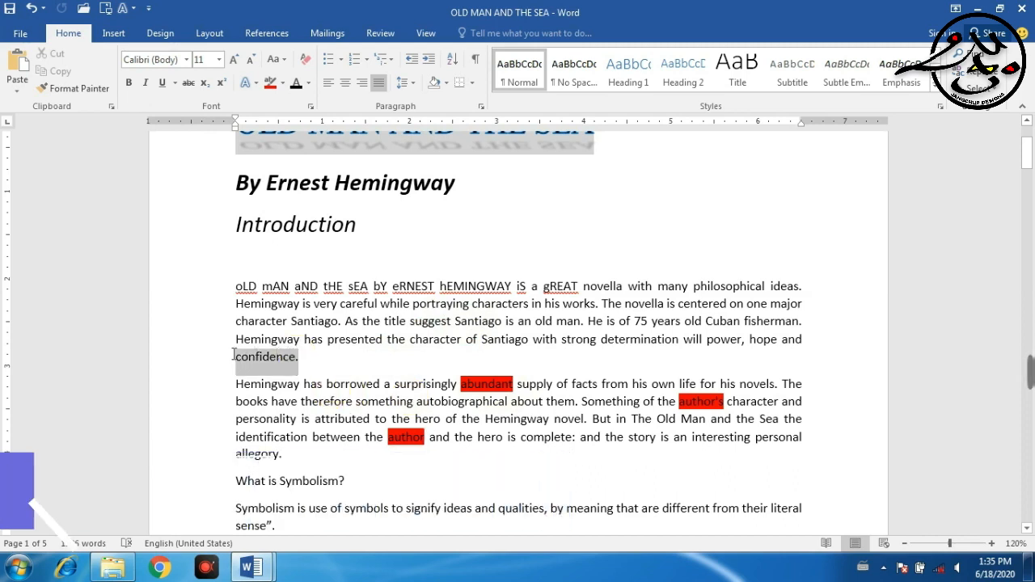
pyautogui.click(308, 84)
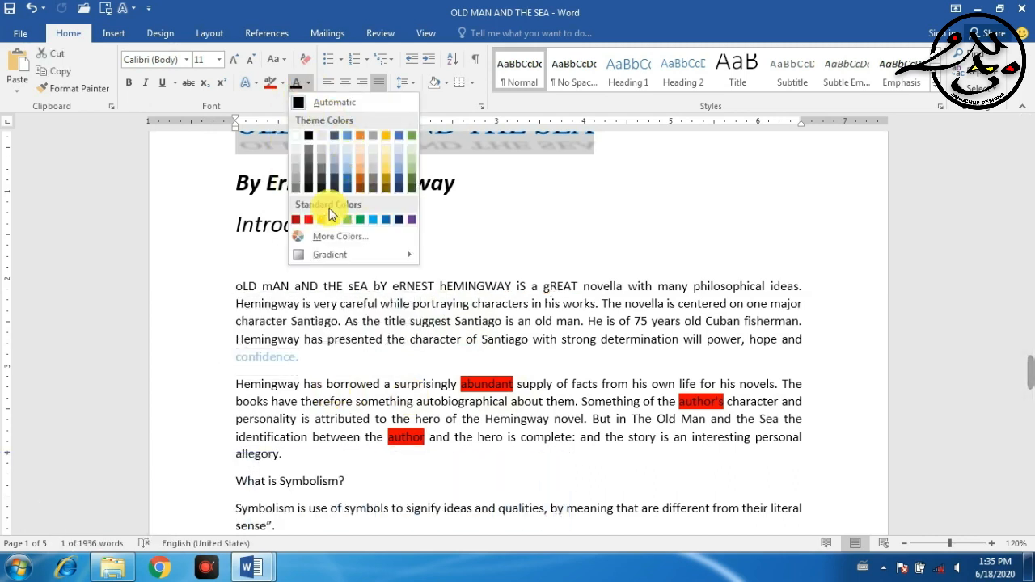
pyautogui.click(308, 220)
pyautogui.click(314, 350)
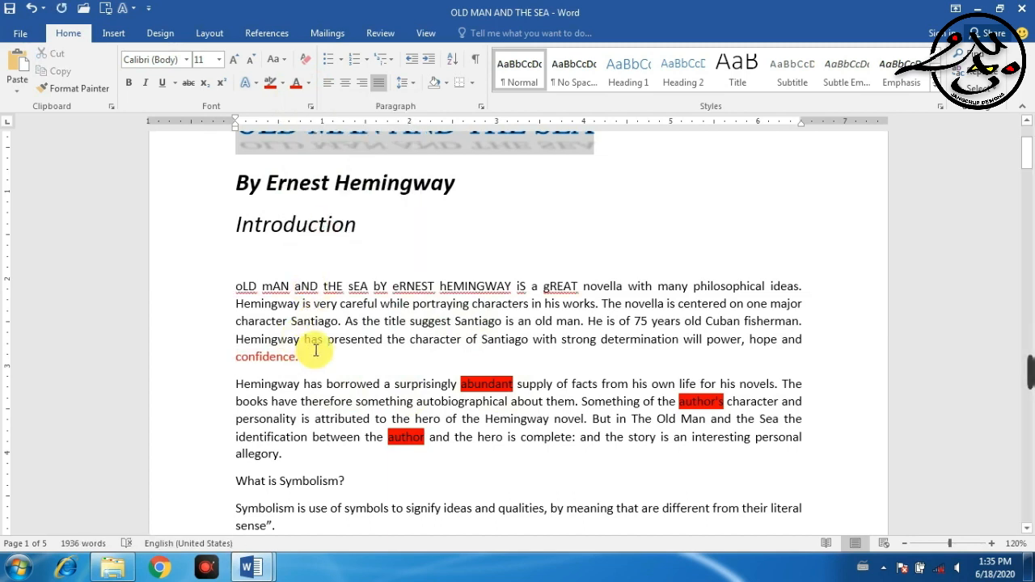
# Step: Set the font color of the word "abundant" to standard yellow and keep its red highlight
pyautogui.tripleClick(489, 385)
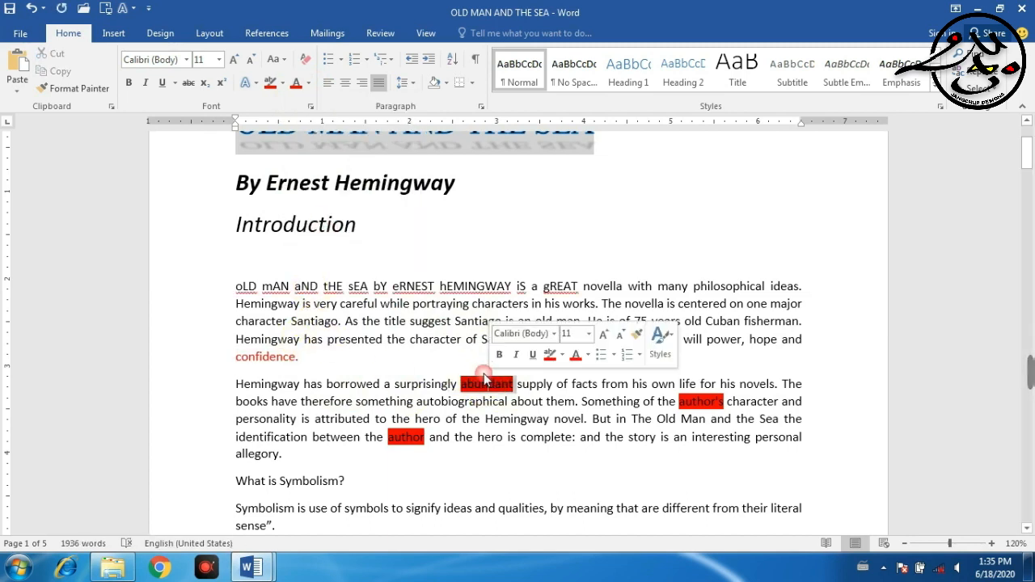
pyautogui.click(490, 384)
pyautogui.tripleClick(491, 387)
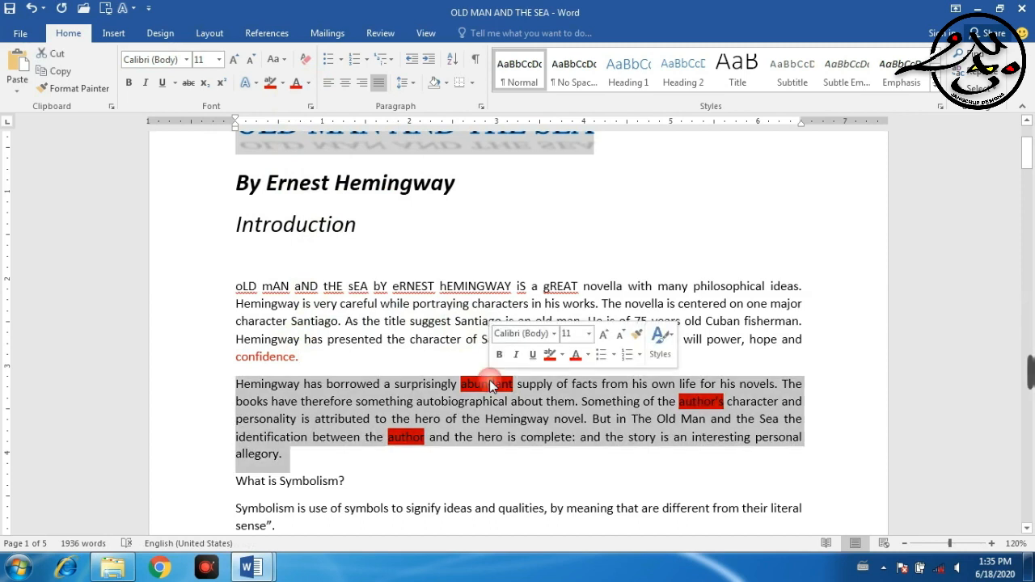
pyautogui.doubleClick(494, 386)
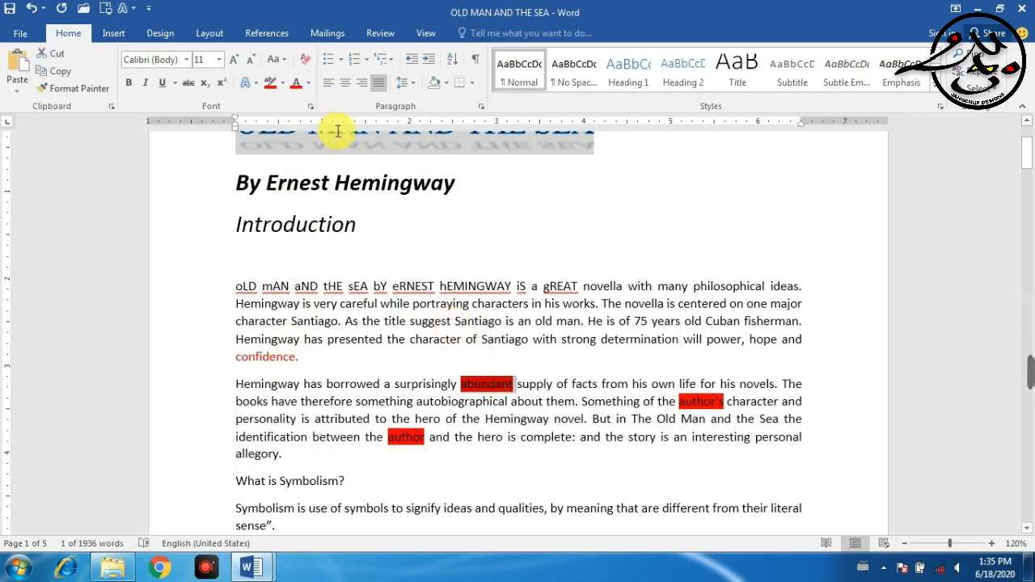
pyautogui.click(282, 83)
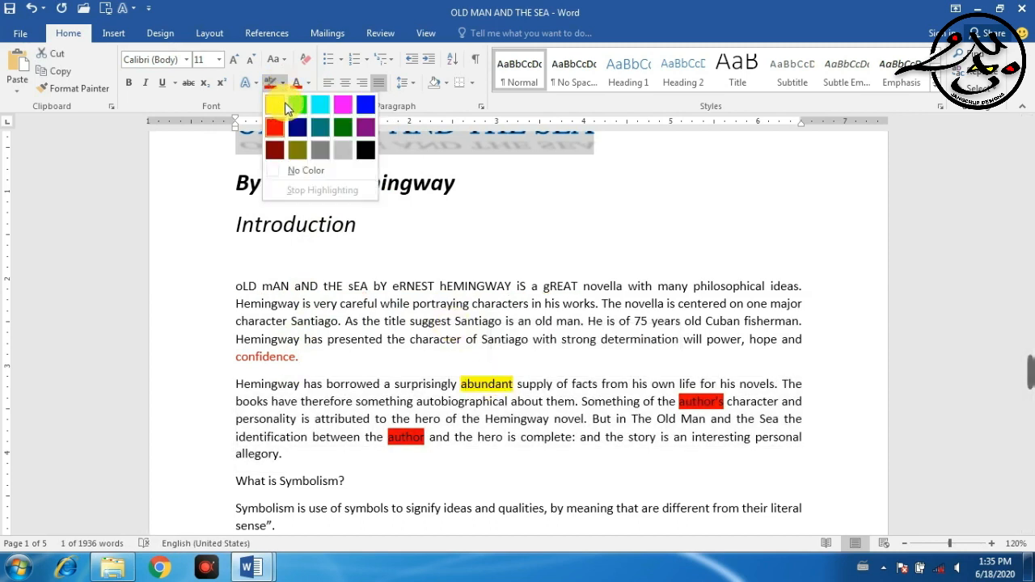
pyautogui.click(274, 127)
pyautogui.click(308, 83)
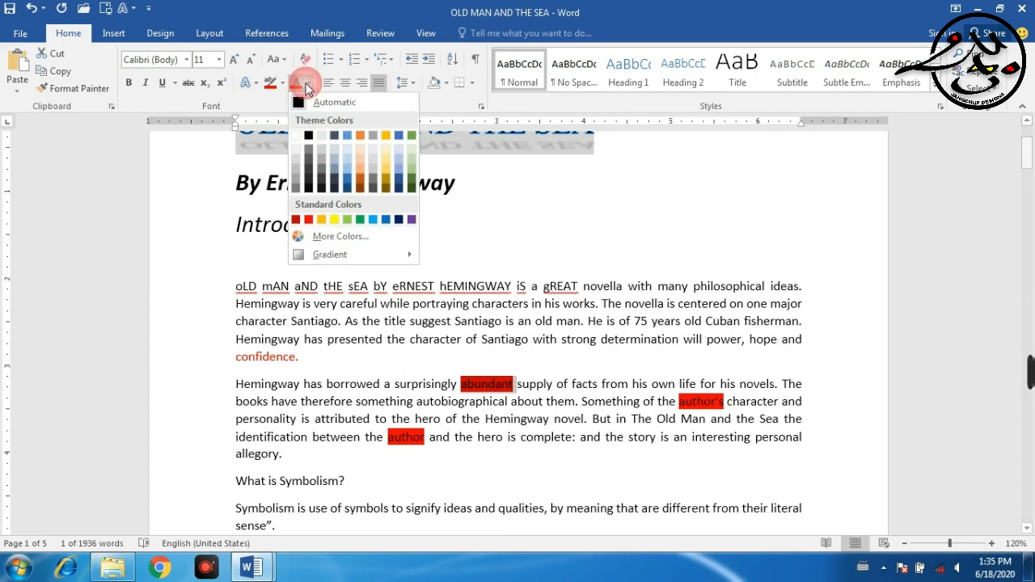
pyautogui.click(334, 219)
pyautogui.click(539, 392)
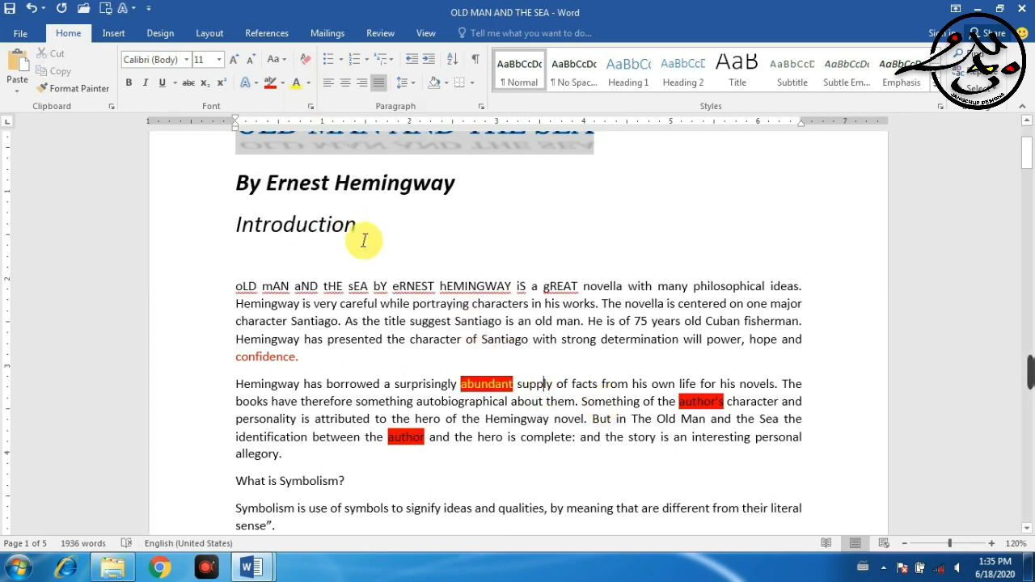
pyautogui.click(309, 84)
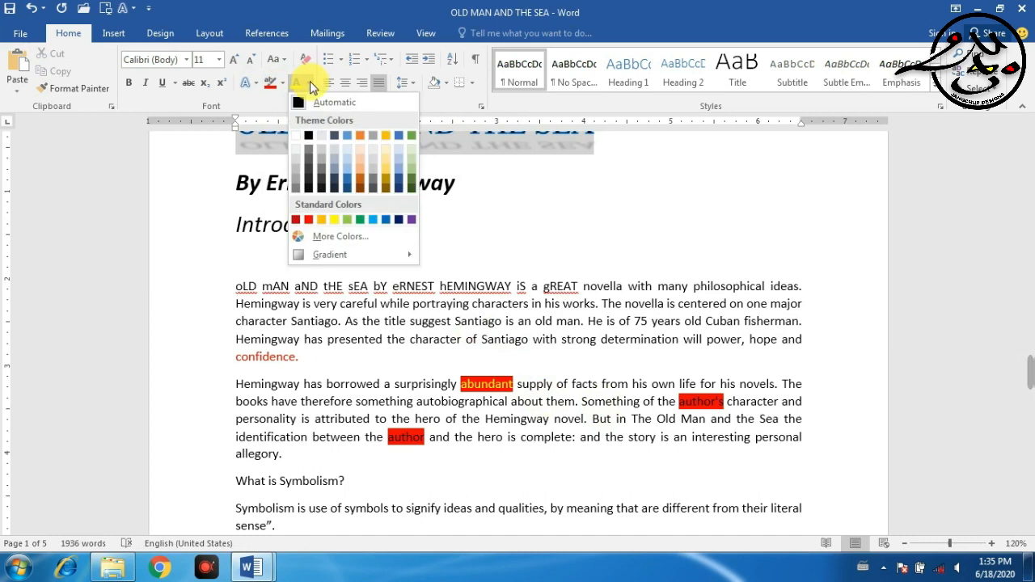
pyautogui.click(320, 20)
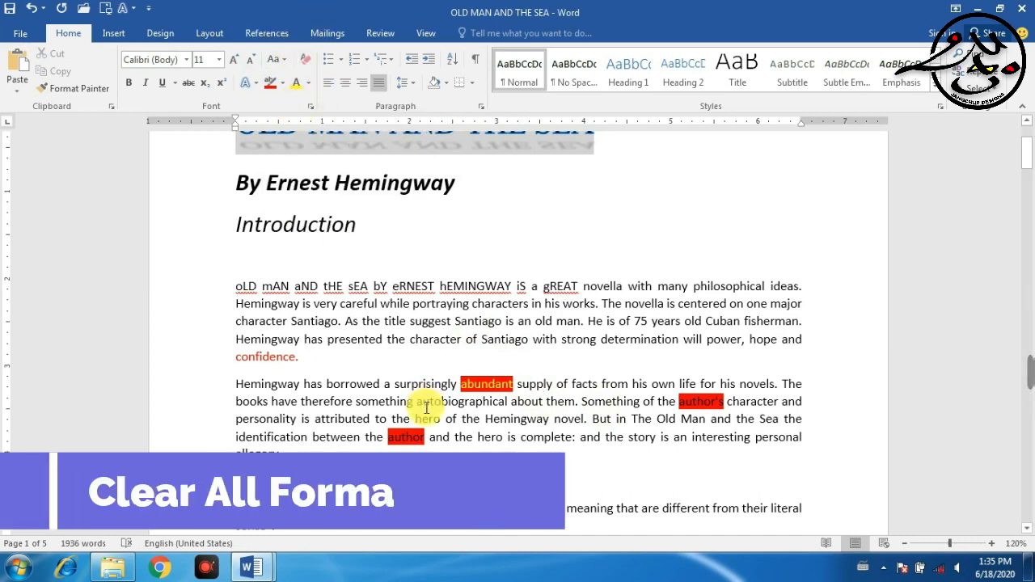
# Step: Clear all formatting from the title line through "author and the" in the second body paragraph
pyautogui.moveTo(473, 439); pyautogui.dragTo(226, 121)
pyautogui.scroll(-1, 411, 300)
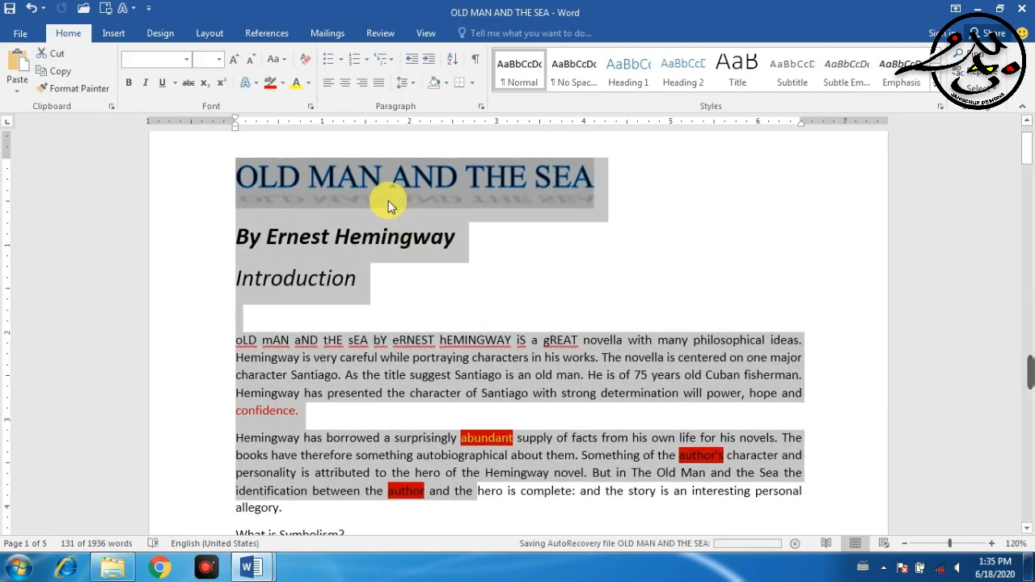
pyautogui.click(305, 60)
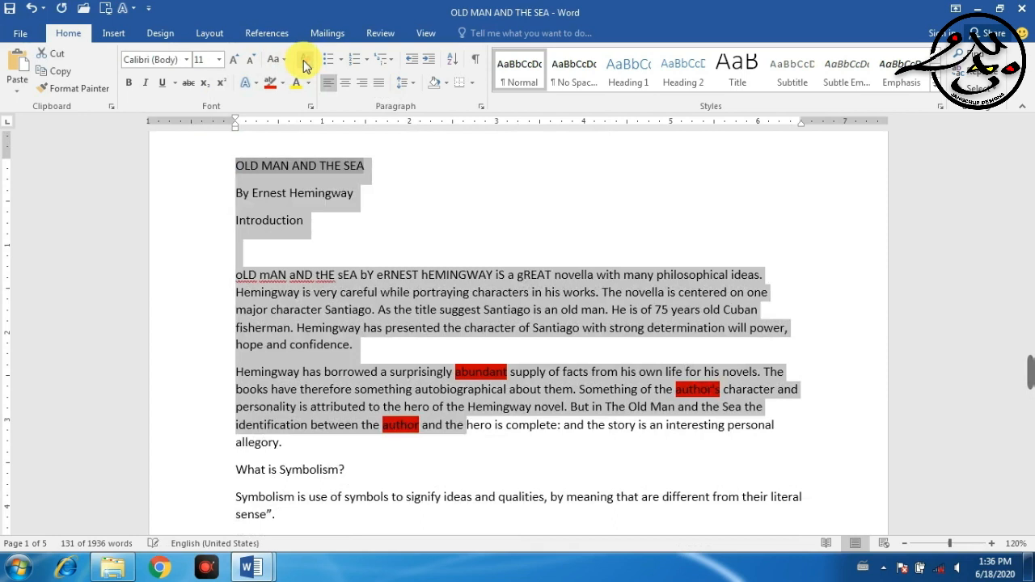
pyautogui.click(510, 416)
# Step: Remove the highlighting from the second body paragraph's text from "surprisingly" through "interesting" with No Color
pyautogui.moveTo(389, 371); pyautogui.dragTo(702, 433)
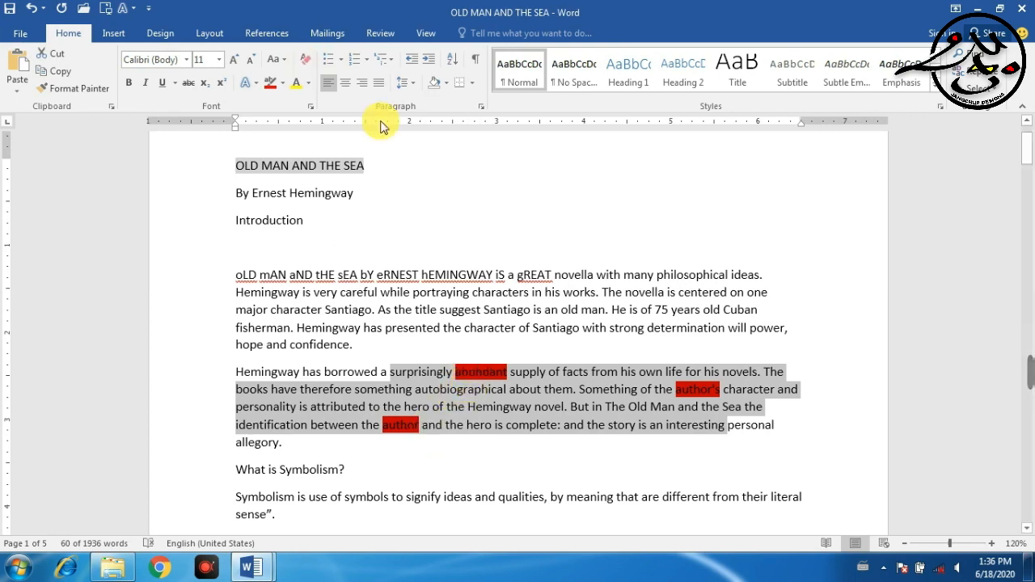
pyautogui.click(283, 83)
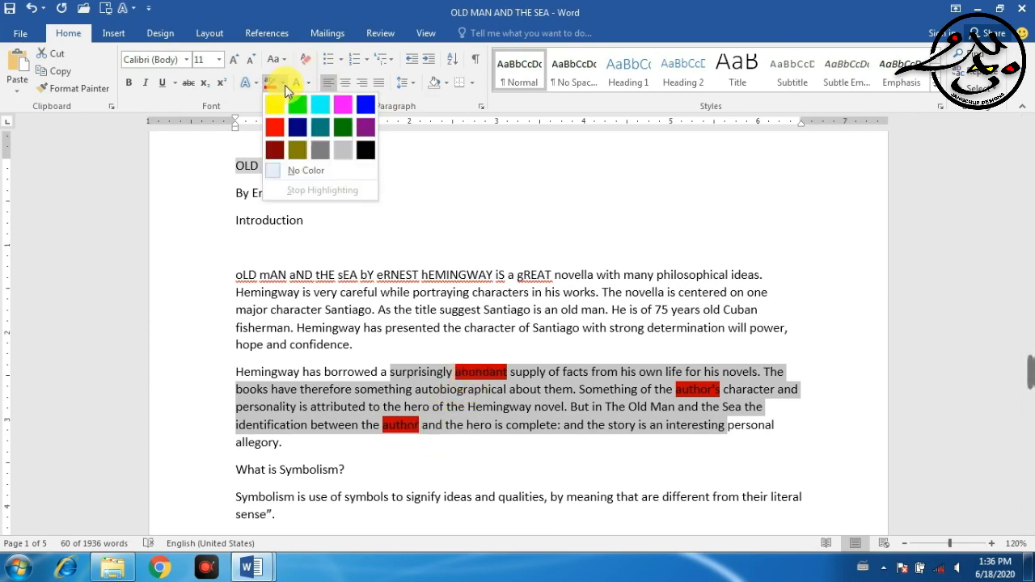
pyautogui.click(307, 172)
pyautogui.click(770, 338)
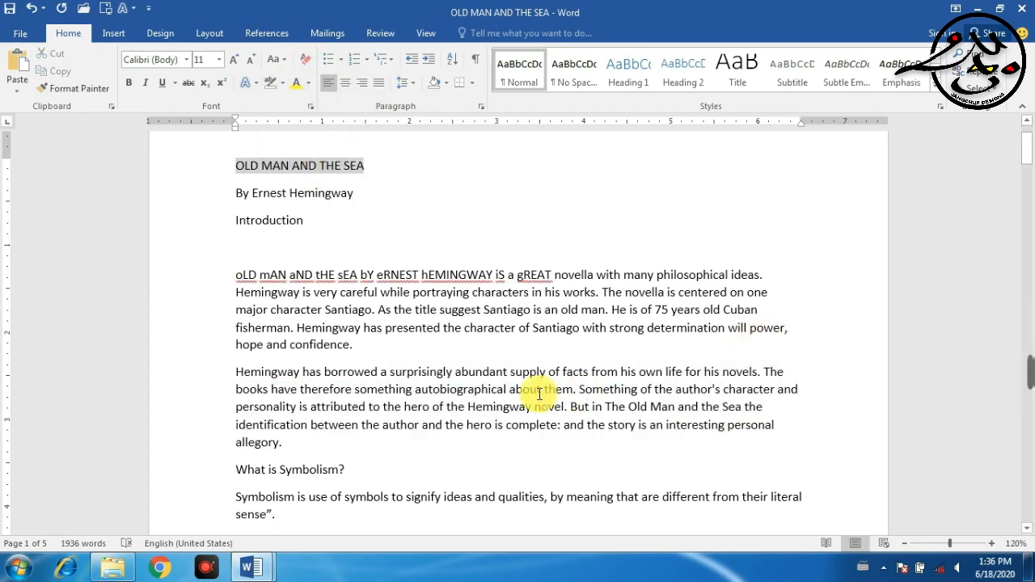
pyautogui.scroll(3, 538, 379)
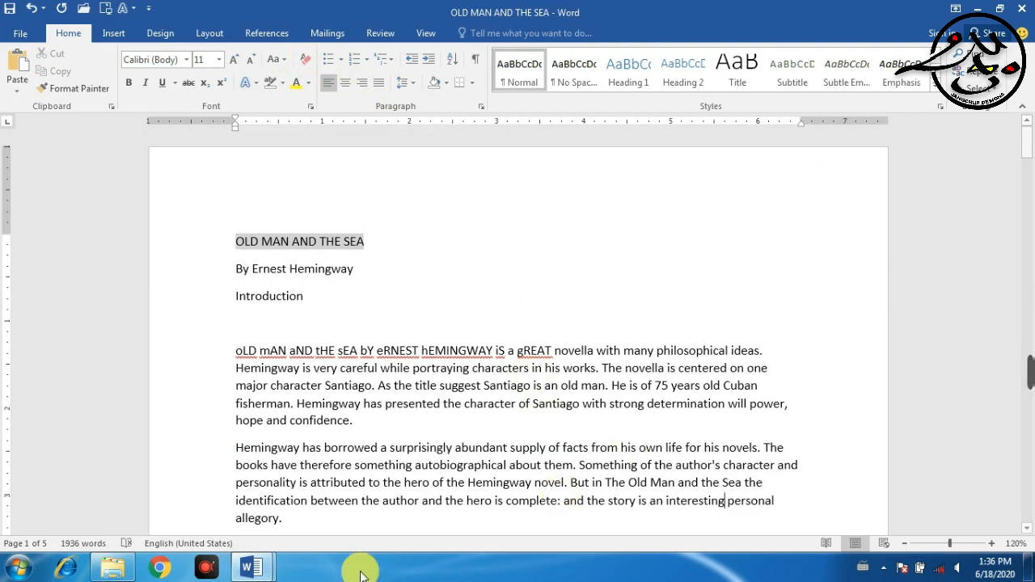
# Step: Switch to the About the Lhasa Apso document and try selecting all of its text
pyautogui.moveTo(251, 568)
pyautogui.click(323, 494)
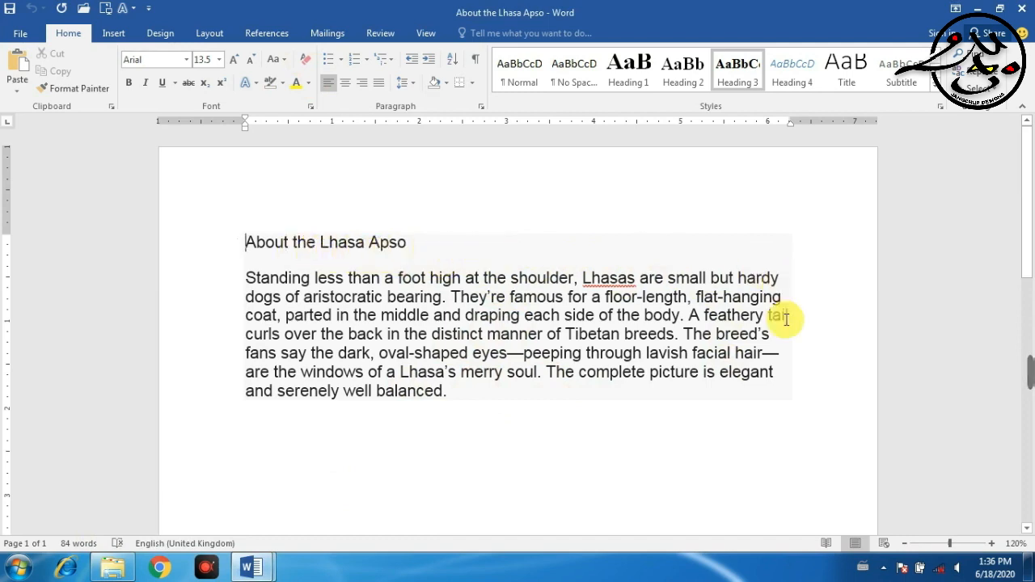
pyautogui.moveTo(452, 391); pyautogui.dragTo(219, 213)
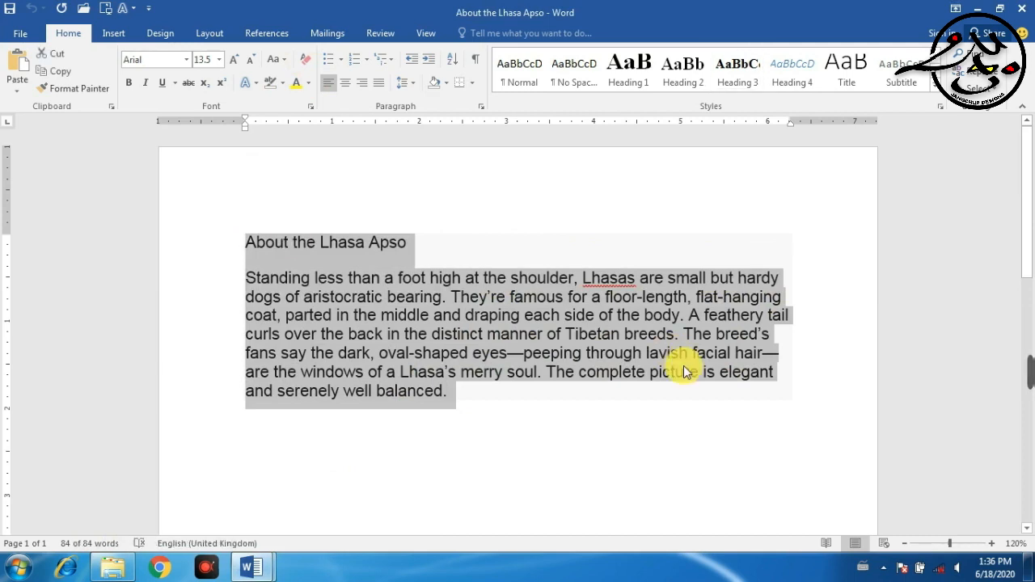
pyautogui.click(684, 368)
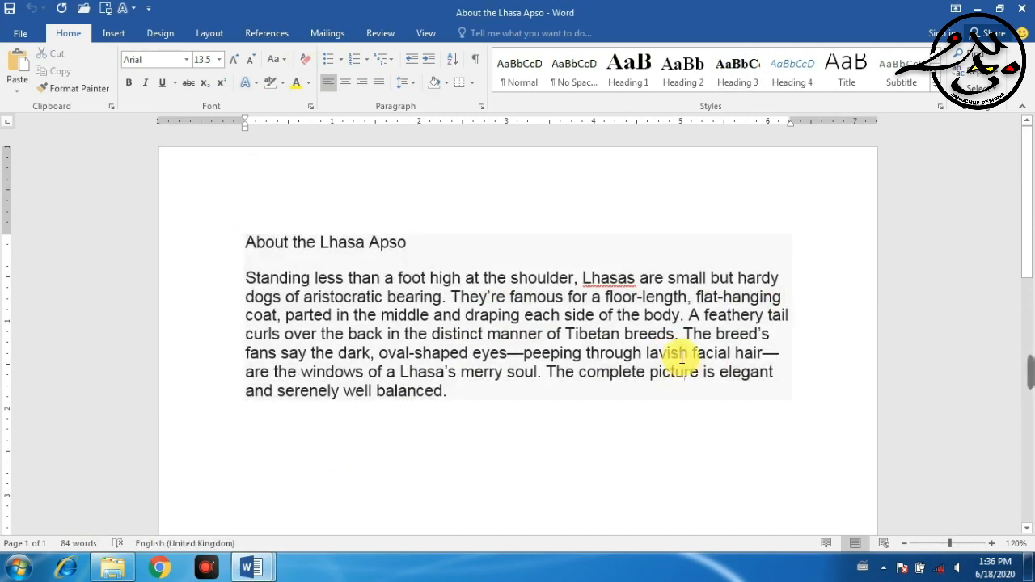
pyautogui.doubleClick(194, 315)
pyautogui.click(194, 315)
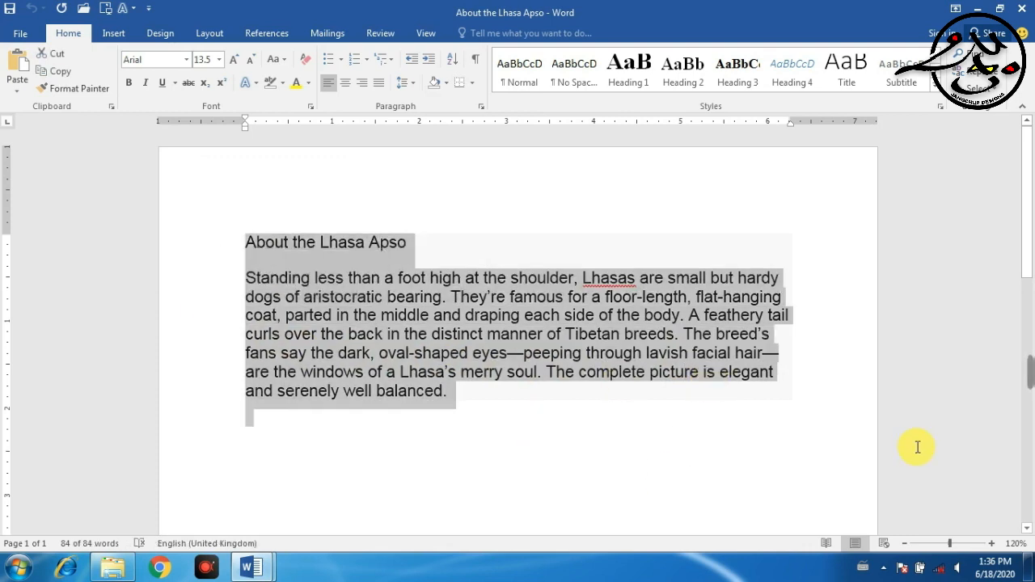
pyautogui.click(853, 411)
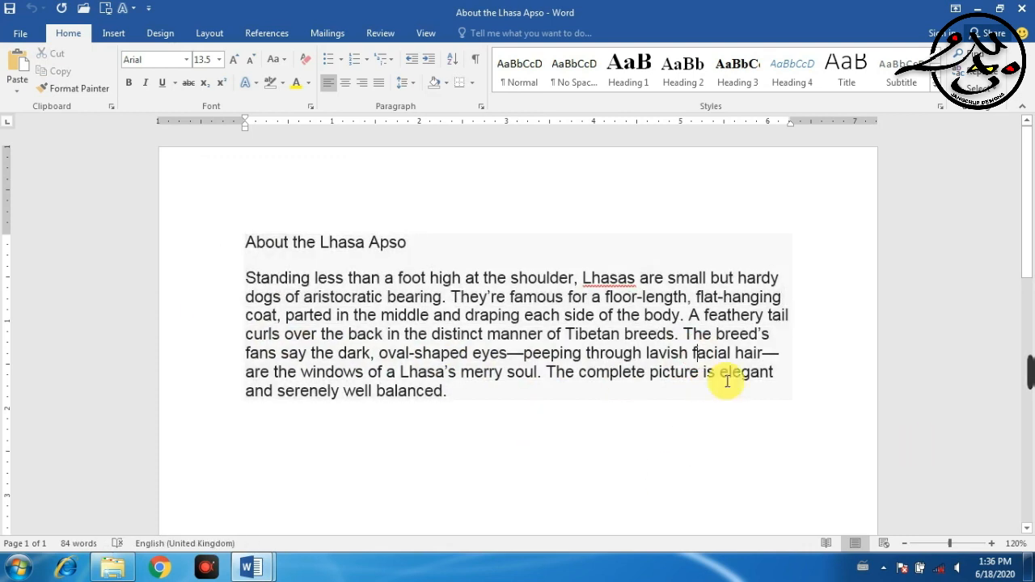
# Step: Clear all formatting from the entire About the Lhasa Apso text, including its heading
pyautogui.hotkey('ctrl', 'a')
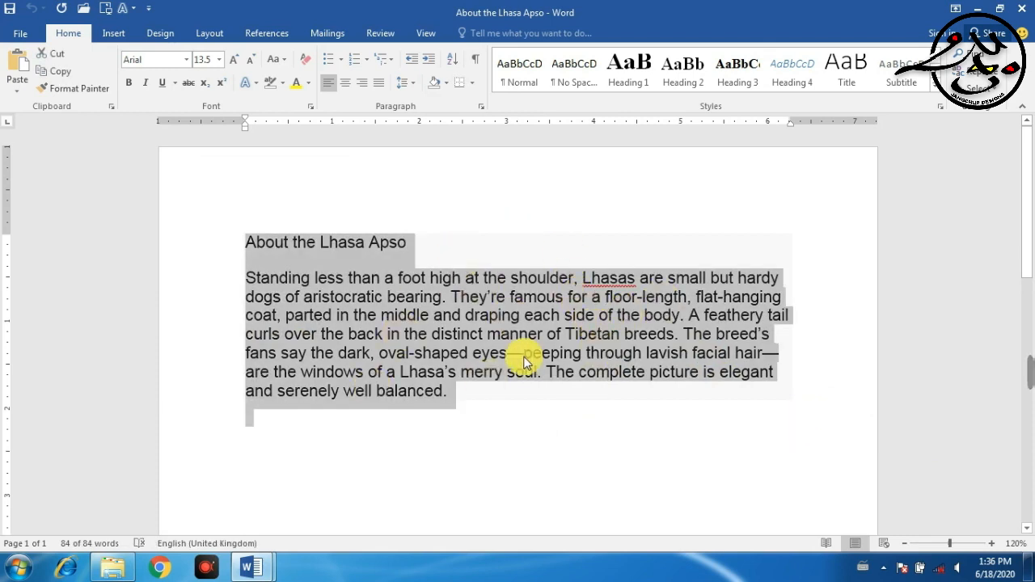
pyautogui.click(414, 241)
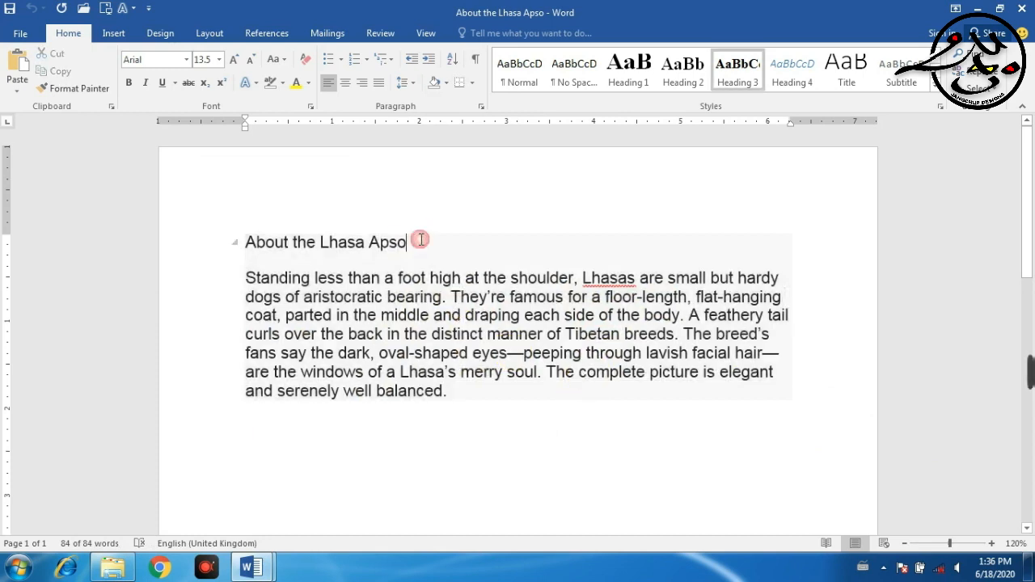
pyautogui.click(353, 315)
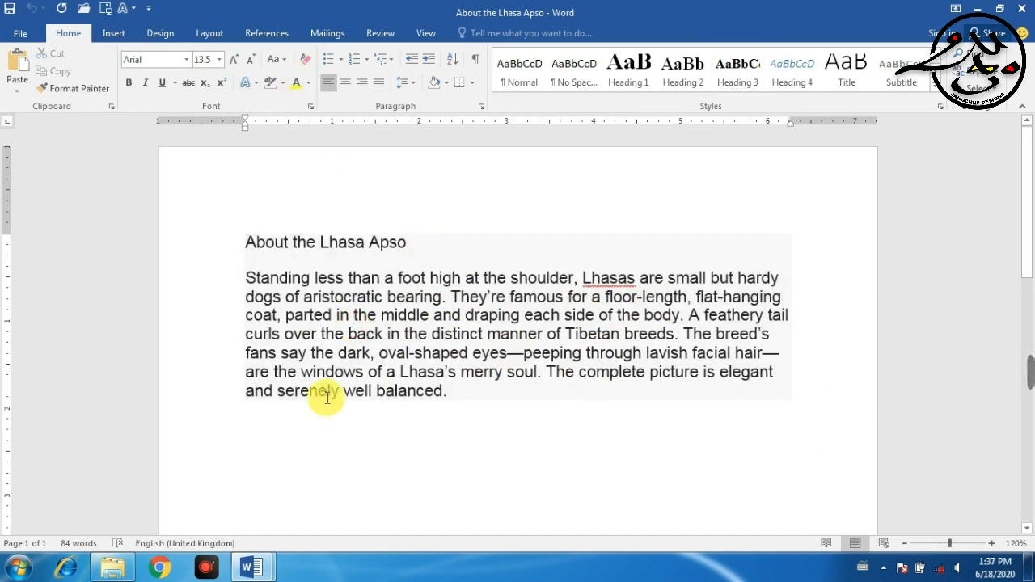
pyautogui.hotkey('ctrl', 'a')
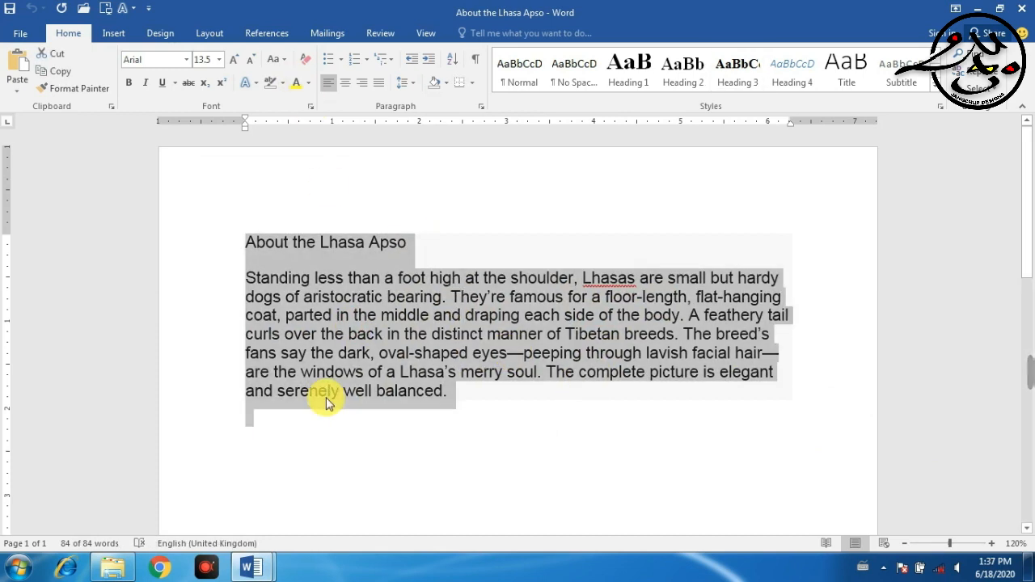
pyautogui.click(307, 59)
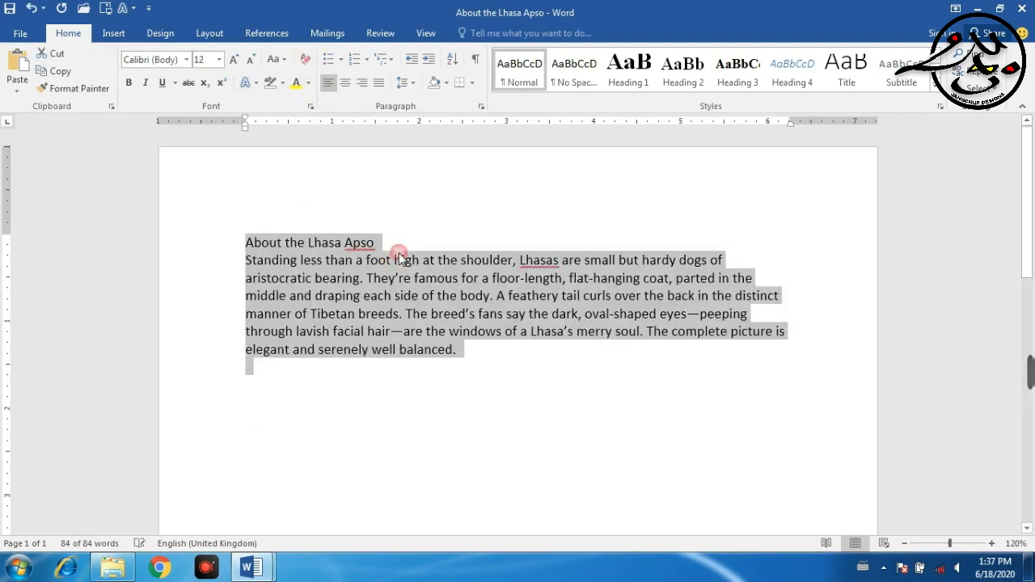
pyautogui.click(398, 259)
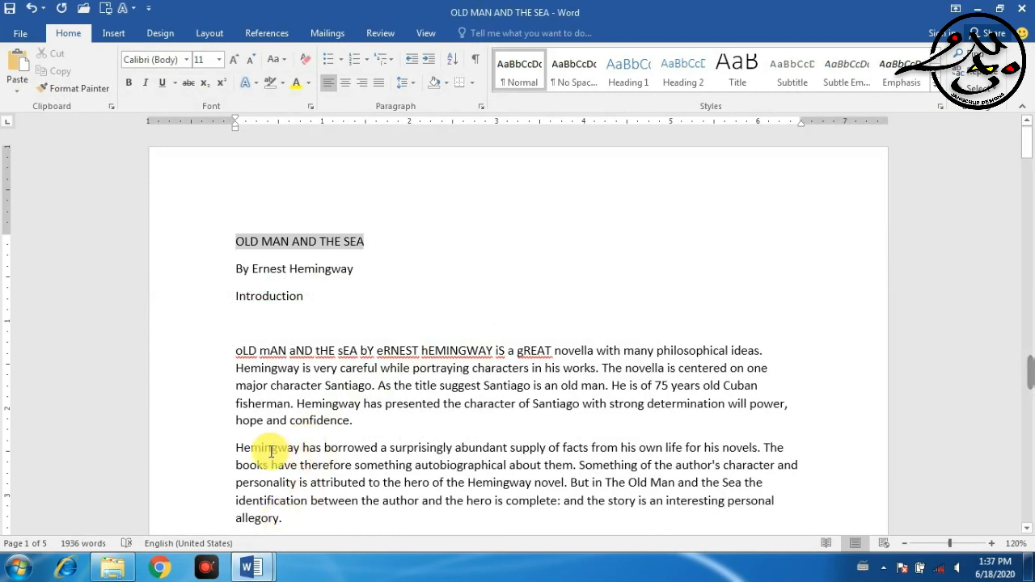
# Step: In the OLD MAN AND THE SEA document, try indenting the second body paragraph's first line with spaces and remove them
pyautogui.scroll(-2, 363, 422)
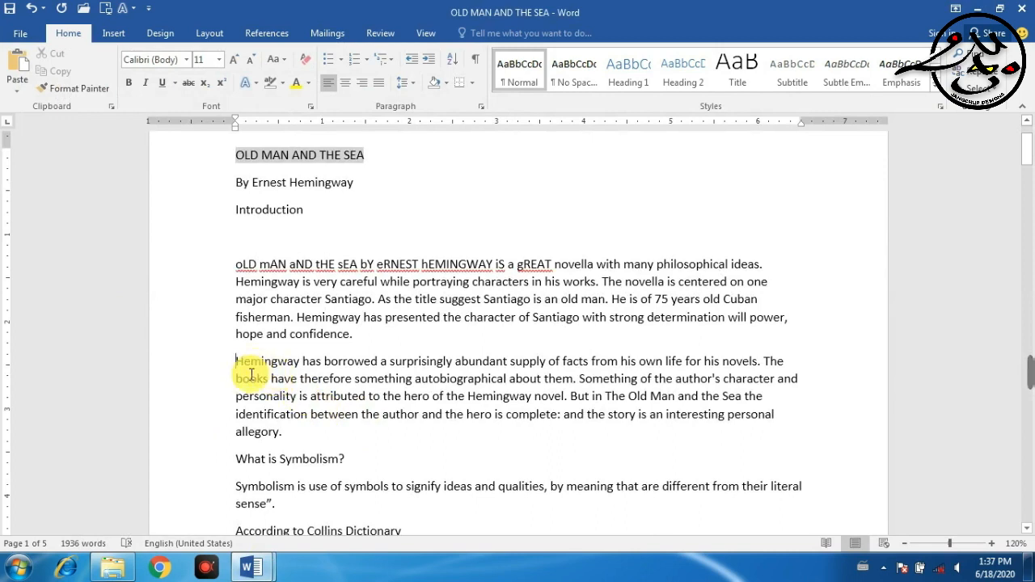
pyautogui.press('BackSpace')
pyautogui.press('BackSpace')
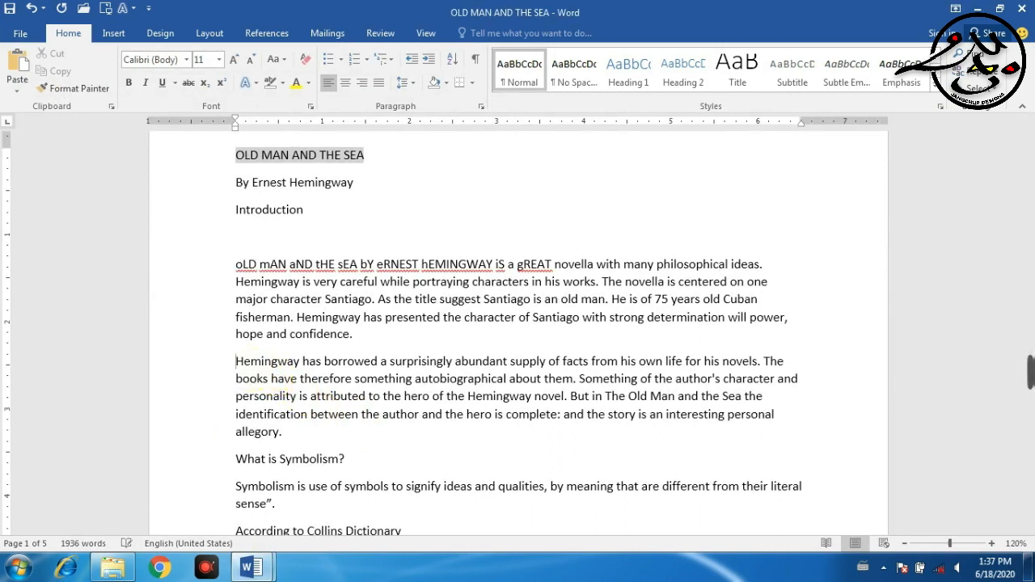
pyautogui.scroll(-1, 336, 361)
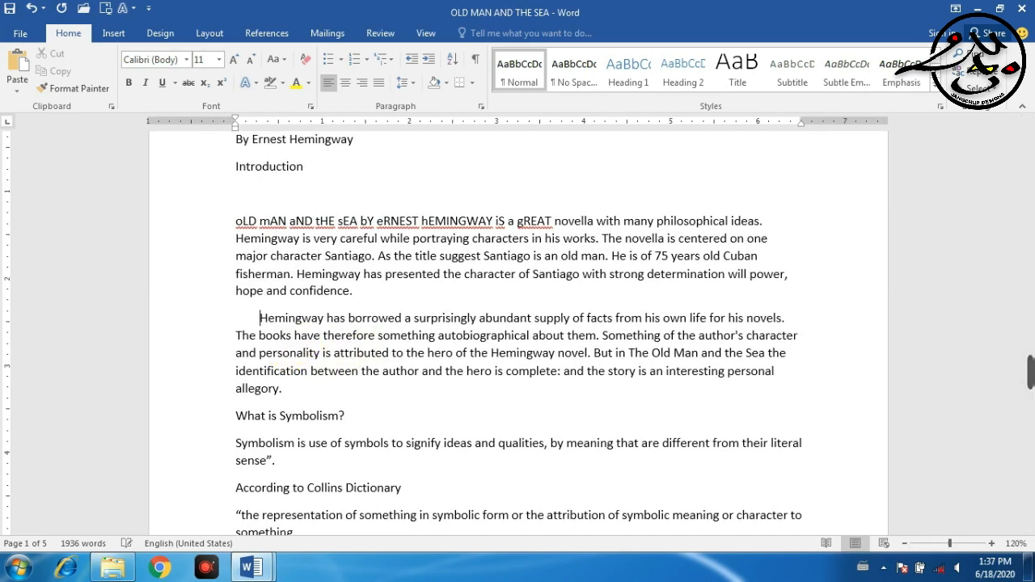
pyautogui.press('BackSpace')
pyautogui.press('BackSpace')
pyautogui.press('BackSpace')
pyautogui.press('BackSpace')
pyautogui.press('BackSpace')
pyautogui.press('BackSpace')
pyautogui.press('BackSpace')
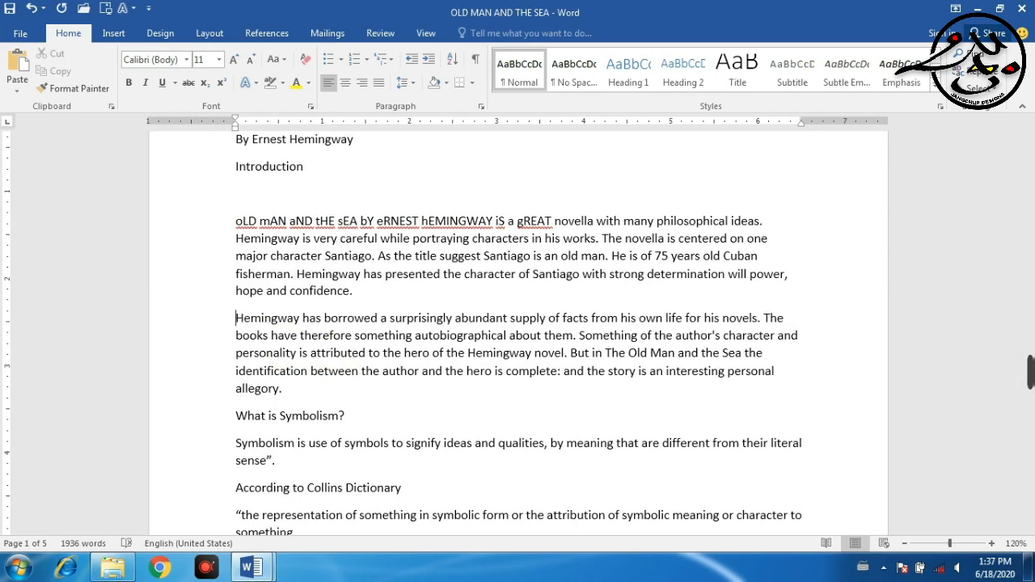
# Step: Indent the first lines of both introduction body paragraphs and those starting "Symbolism is use", "The element of symbolism" and "Now there might be question"
pyautogui.press('Tab')
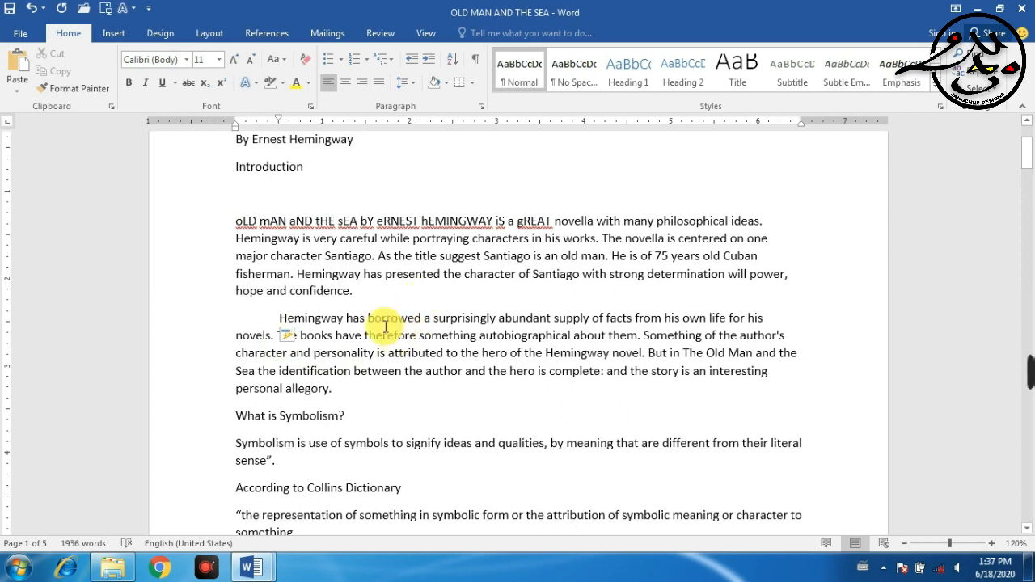
pyautogui.click(236, 220)
pyautogui.press('Tab')
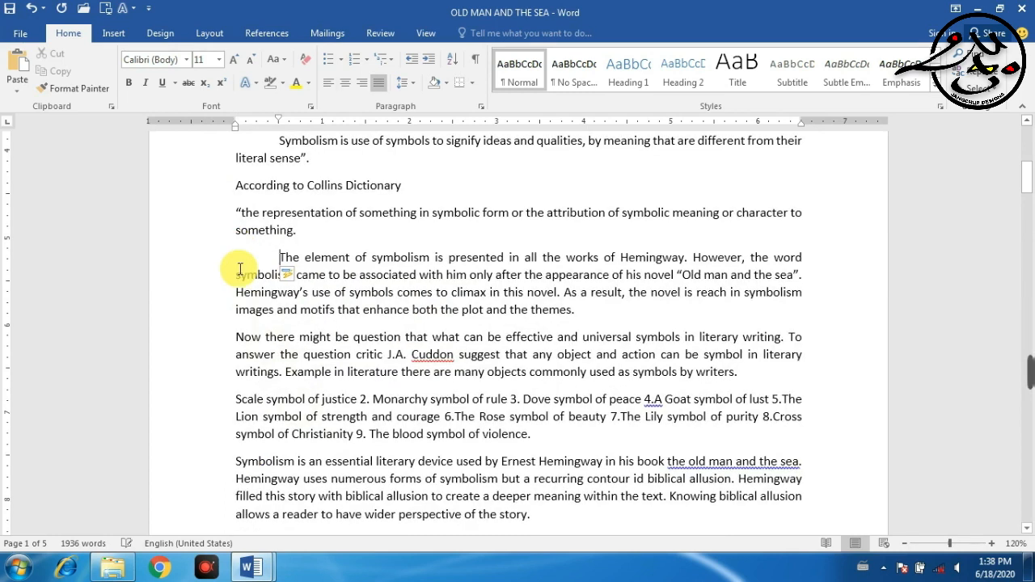
pyautogui.click(234, 337)
pyautogui.press('Tab')
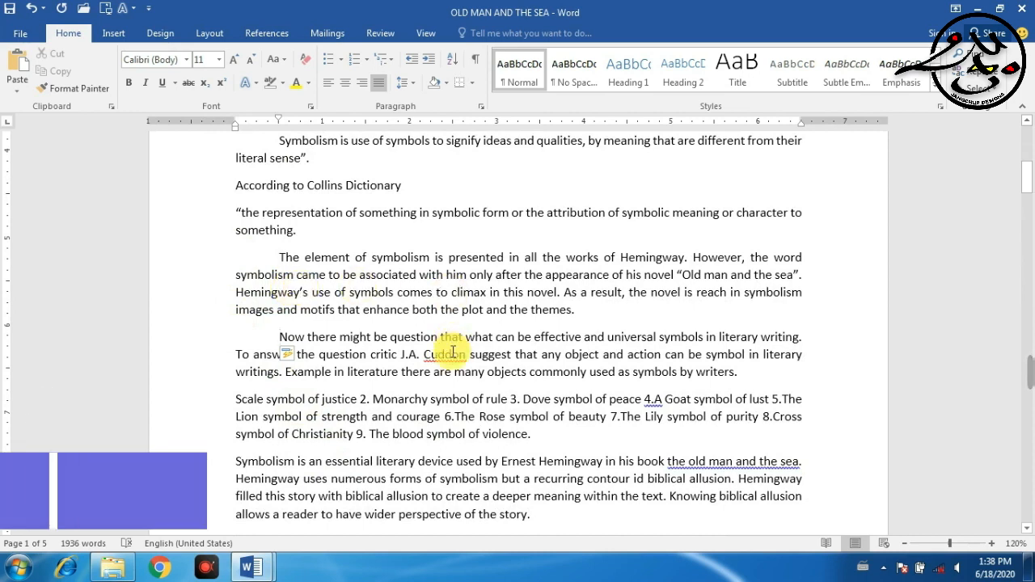
# Step: Run the spelling and grammar check on the flagged word "Cuddon" and change it to "Codon"
pyautogui.scroll(-3, 447, 305)
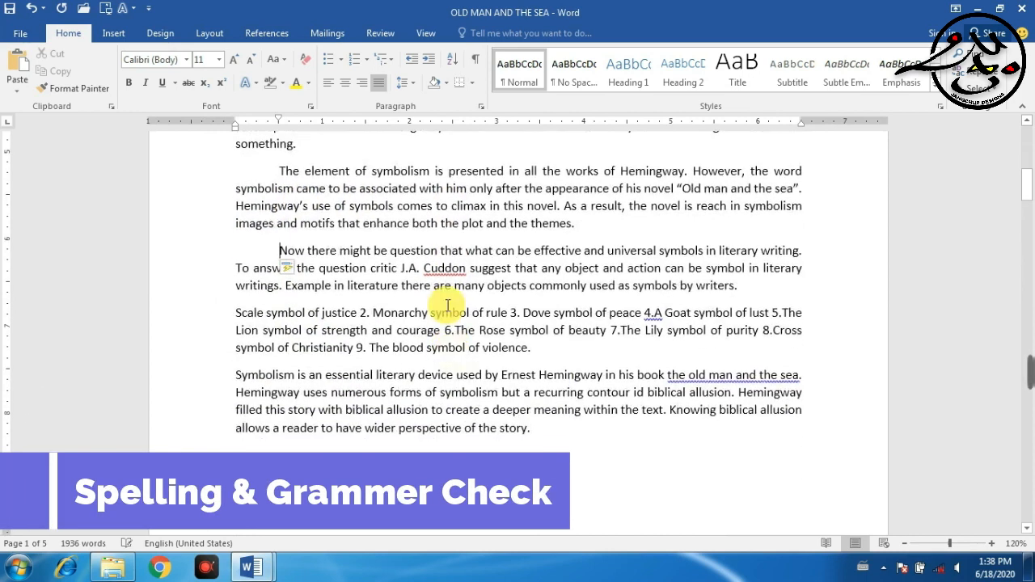
pyautogui.doubleClick(446, 268)
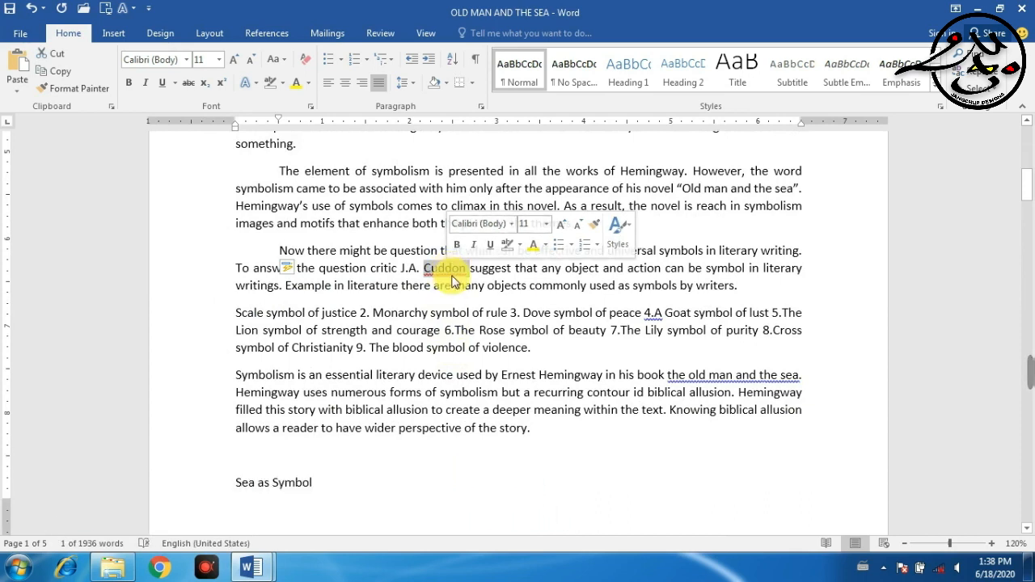
pyautogui.doubleClick(658, 312)
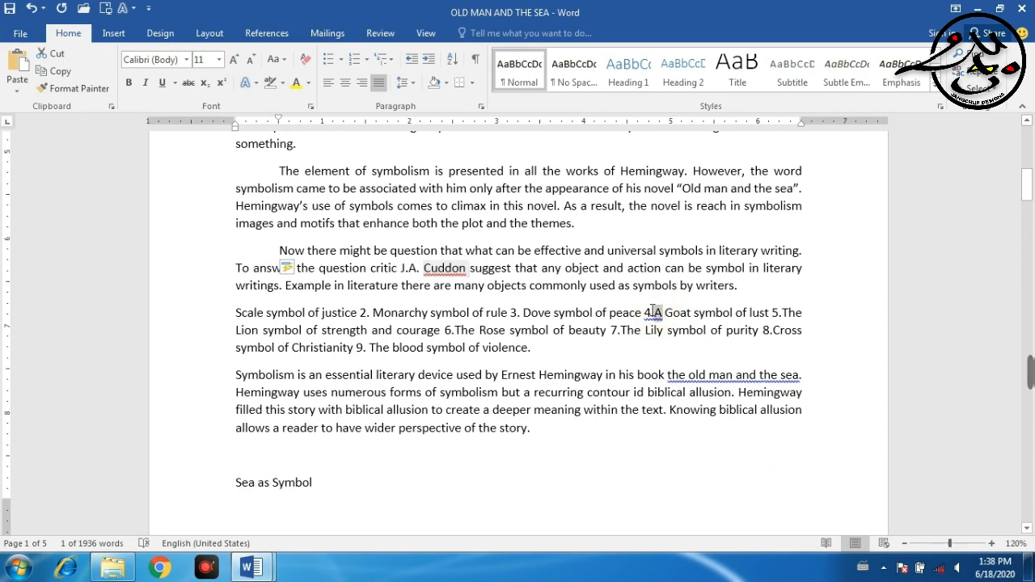
pyautogui.click(653, 316)
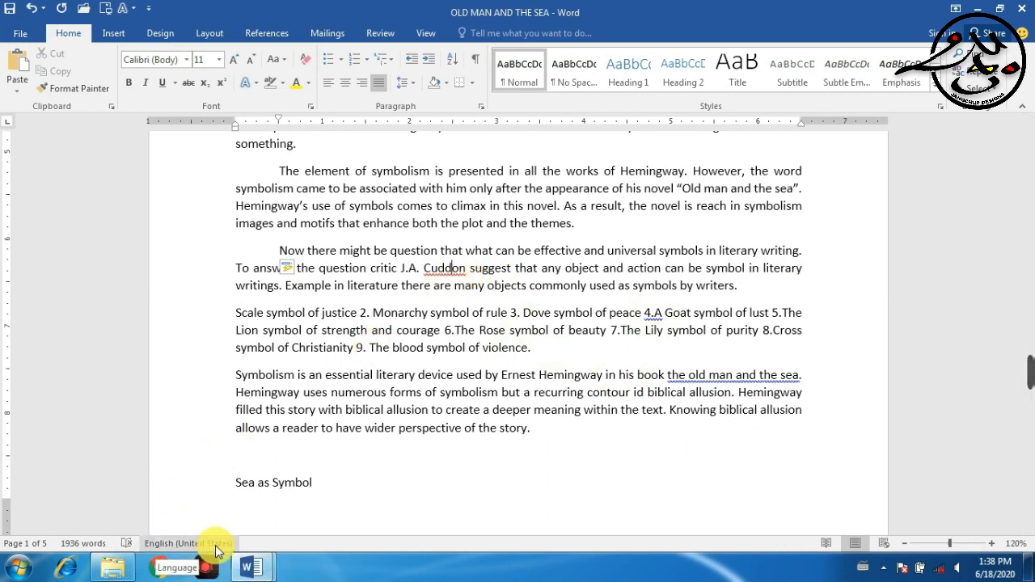
pyautogui.click(126, 545)
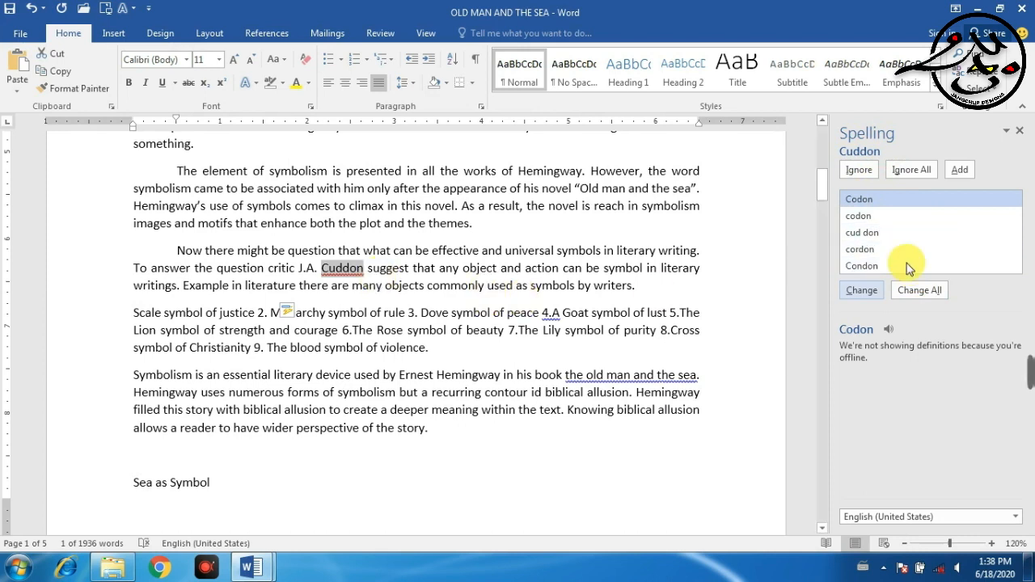
pyautogui.click(865, 294)
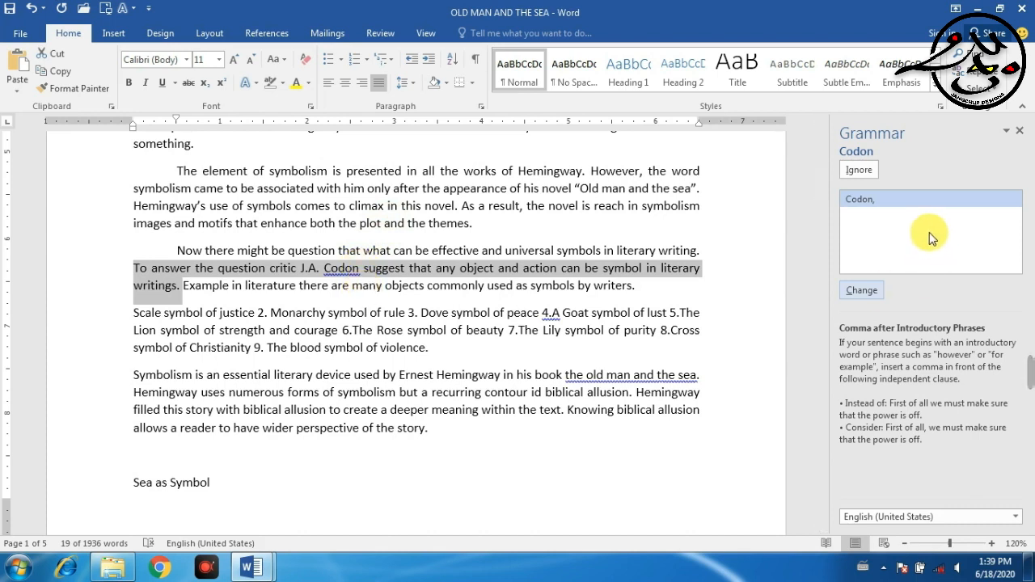
# Step: Accept the grammar corrections "Codon,", "4. A" and "5. The" in the symbolism paragraphs
pyautogui.click(863, 209)
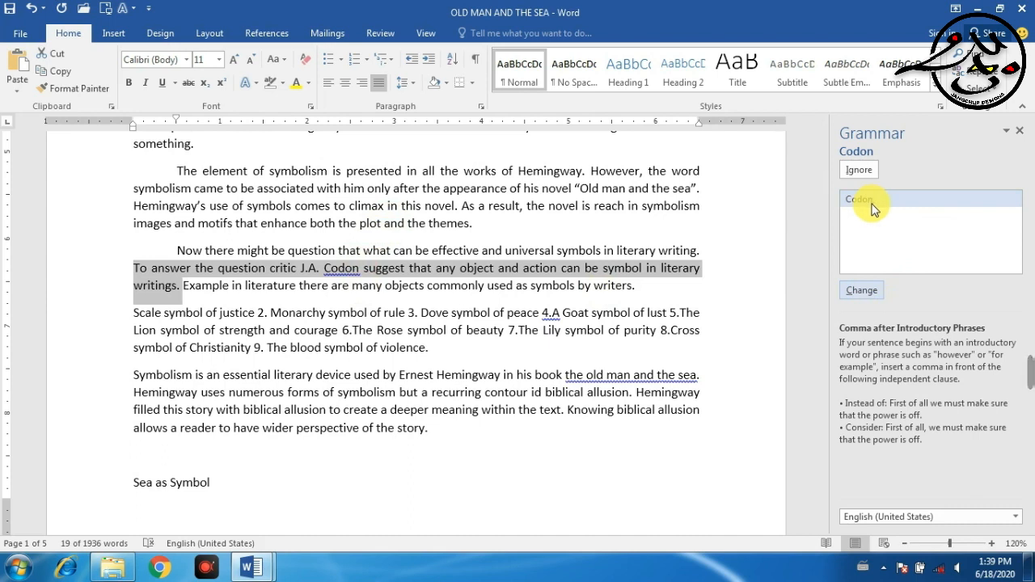
pyautogui.click(866, 293)
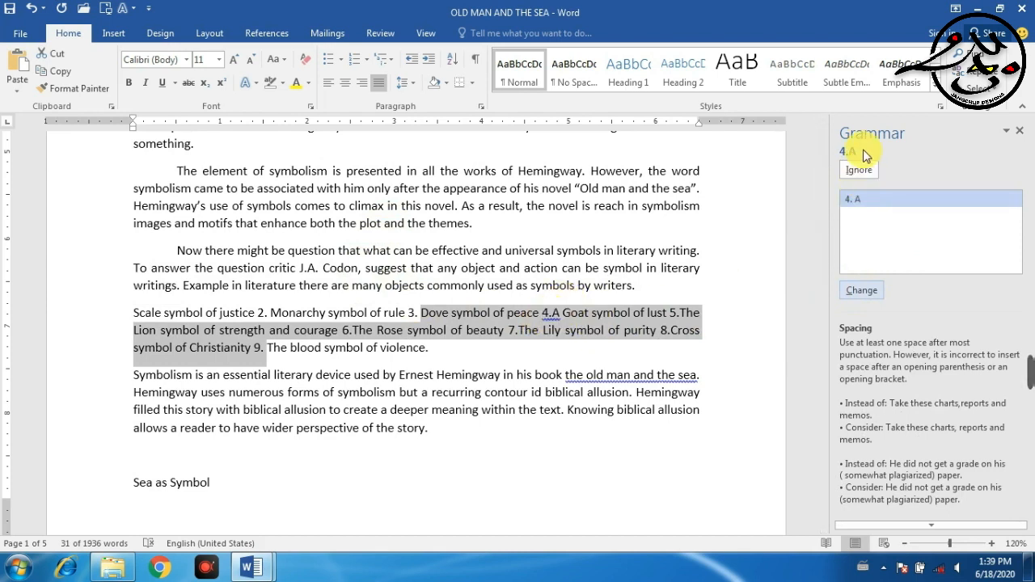
pyautogui.moveTo(873, 134); pyautogui.dragTo(879, 136)
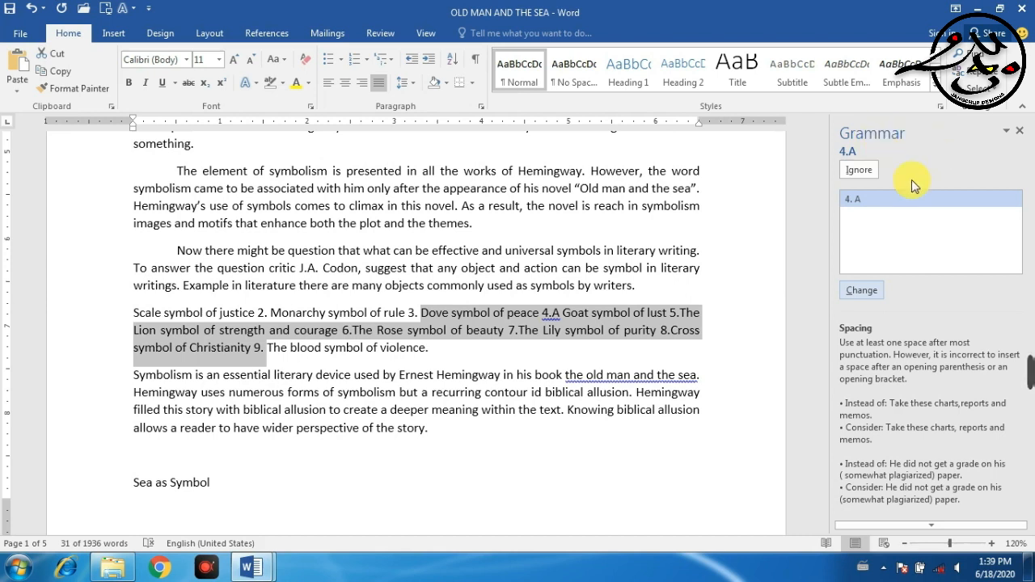
pyautogui.click(862, 291)
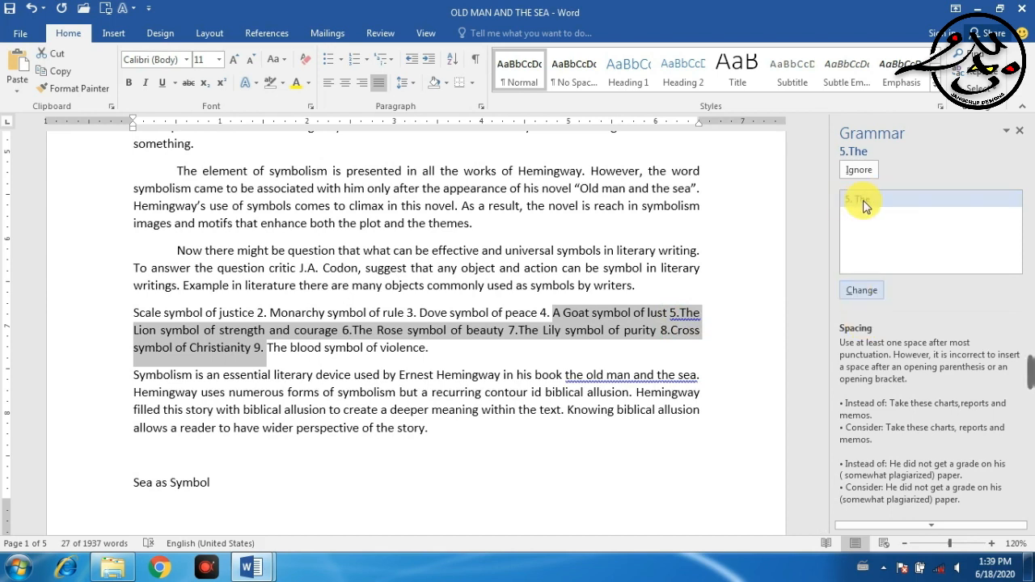
pyautogui.click(864, 292)
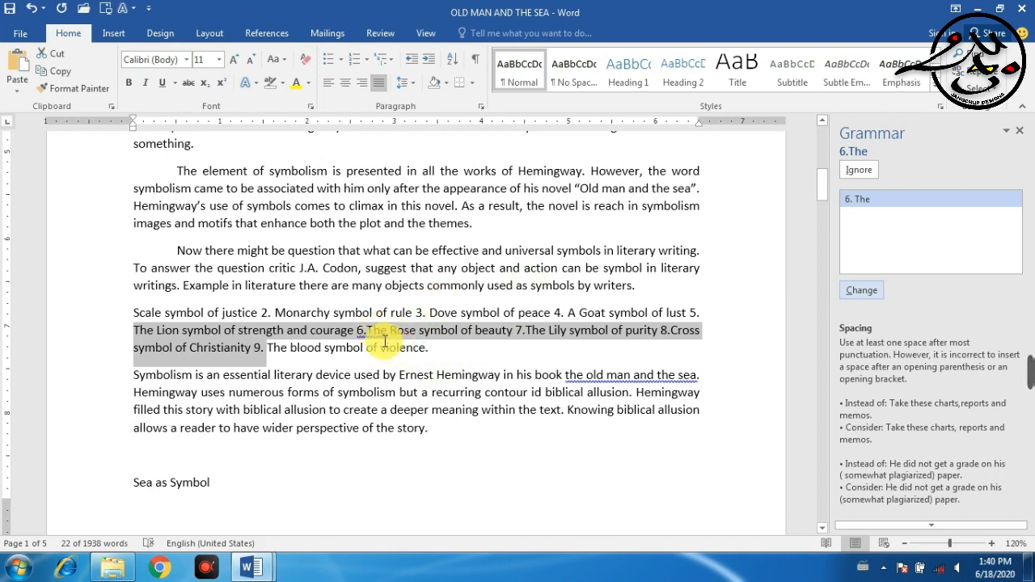
# Step: Check the grammar of the flagged book title "the old man and the sea" and change it to "The Old Man and the Sea"
pyautogui.click(624, 375)
pyautogui.tripleClick(625, 375)
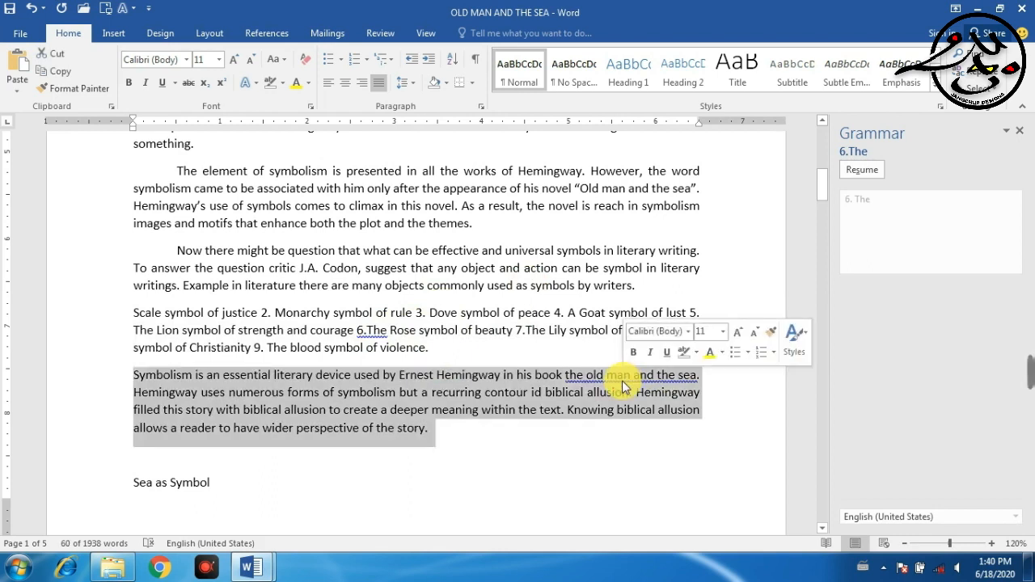
pyautogui.click(599, 375)
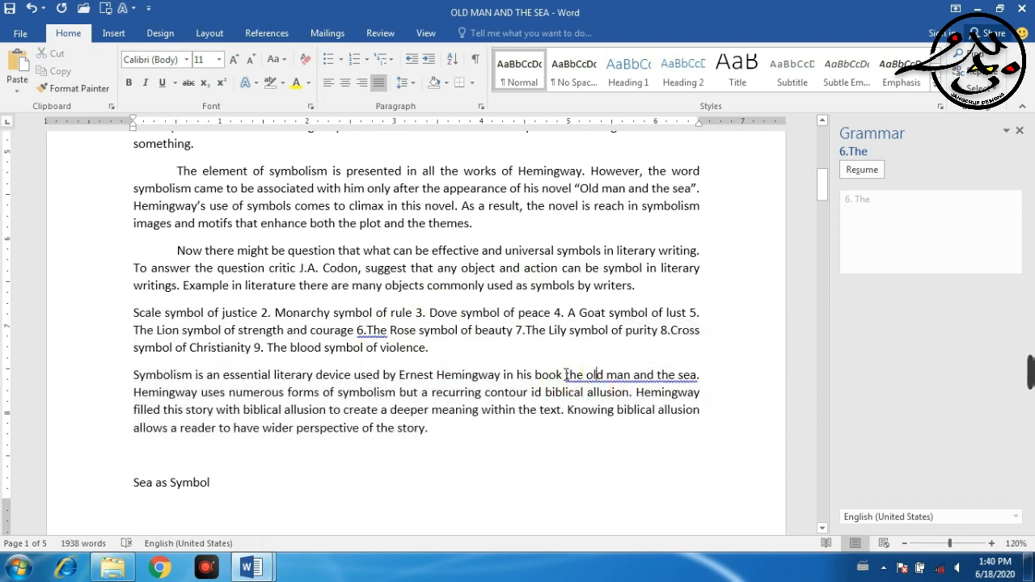
pyautogui.moveTo(564, 375); pyautogui.dragTo(697, 375)
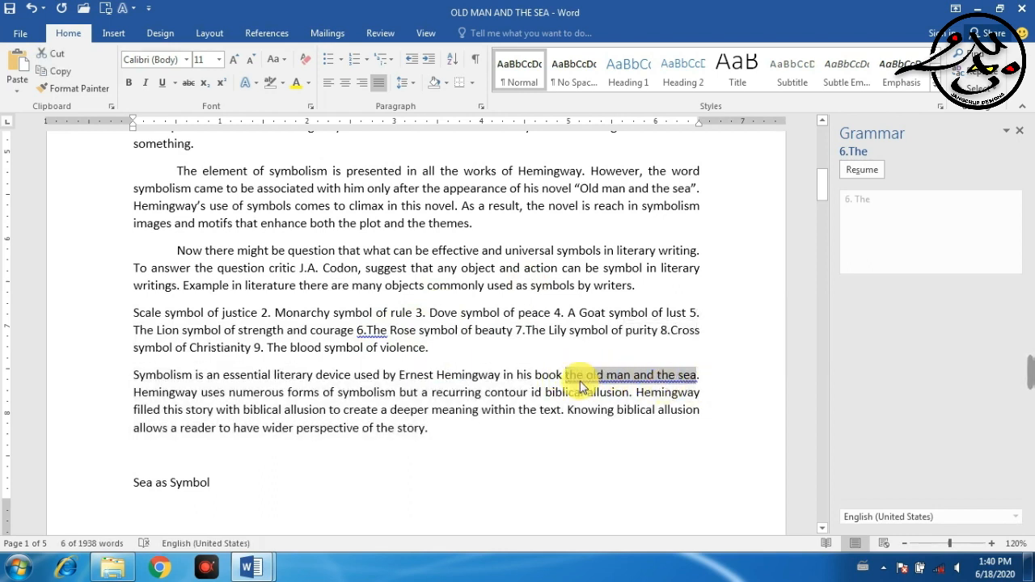
pyautogui.click(142, 543)
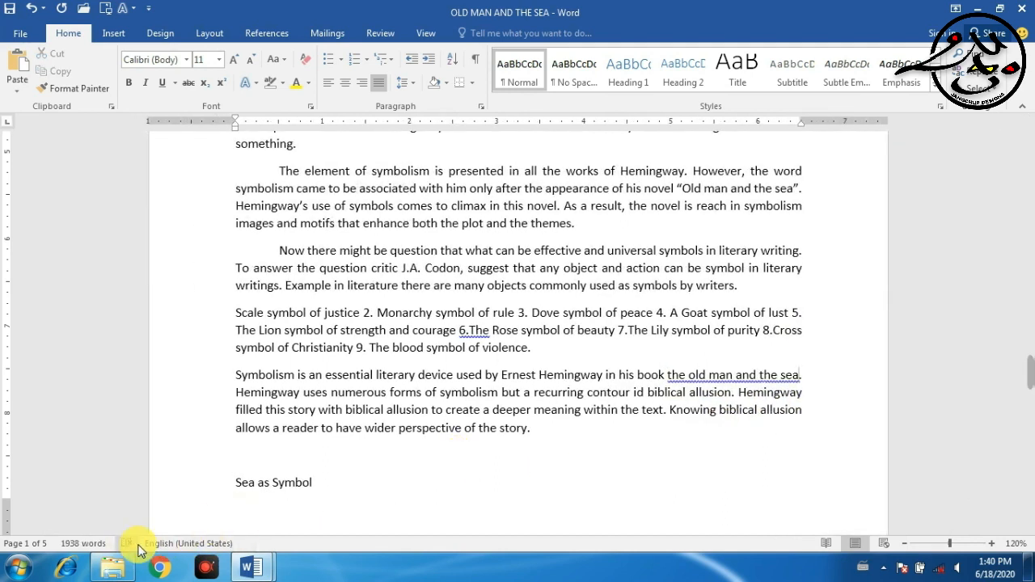
pyautogui.click(129, 548)
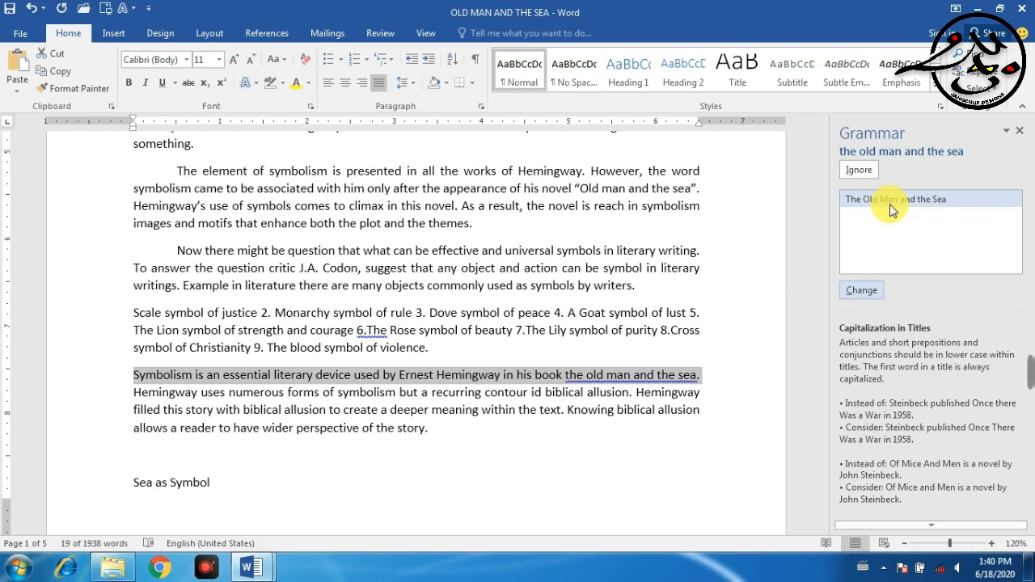
pyautogui.click(876, 298)
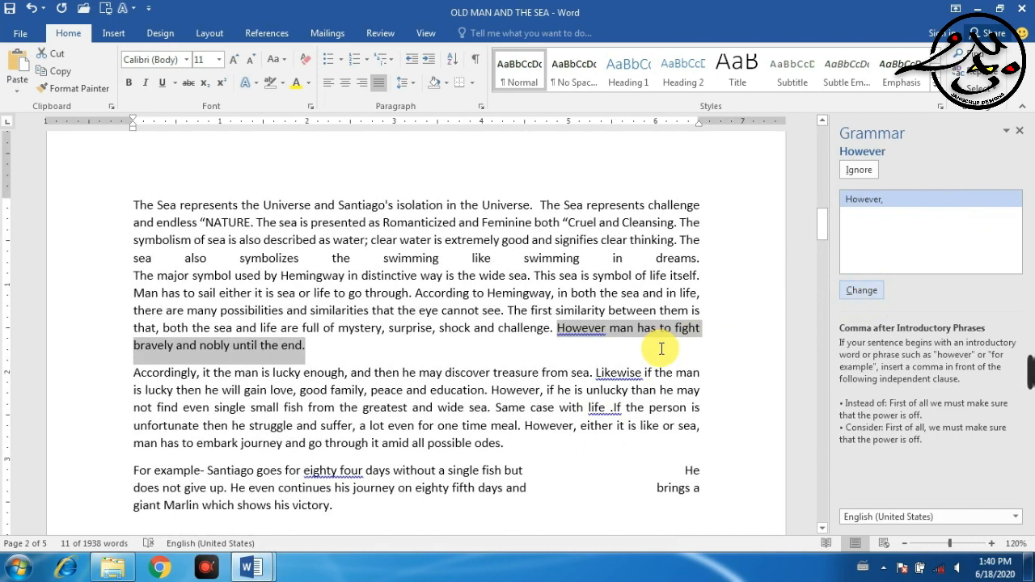
# Step: Erase the second "a" of "Santiago" in the sentence starting "As the title suggest", and restore it
pyautogui.click(451, 287)
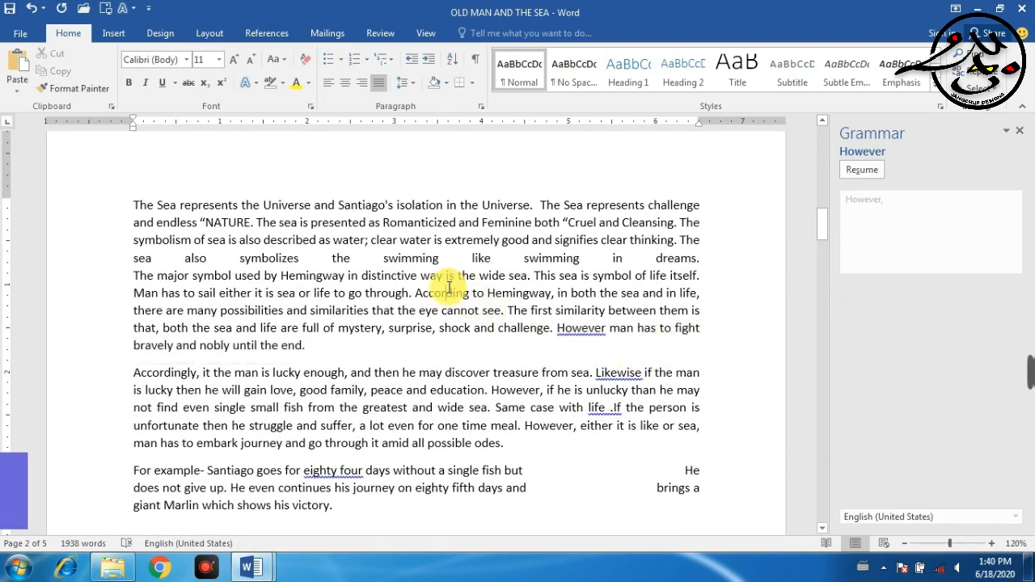
pyautogui.scroll(15, 363, 289)
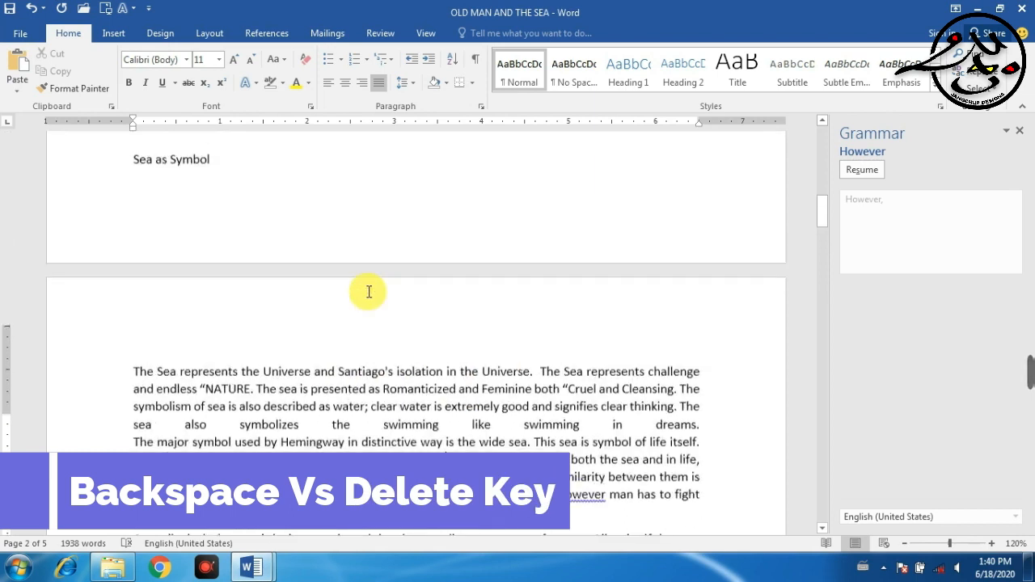
pyautogui.scroll(2, 368, 290)
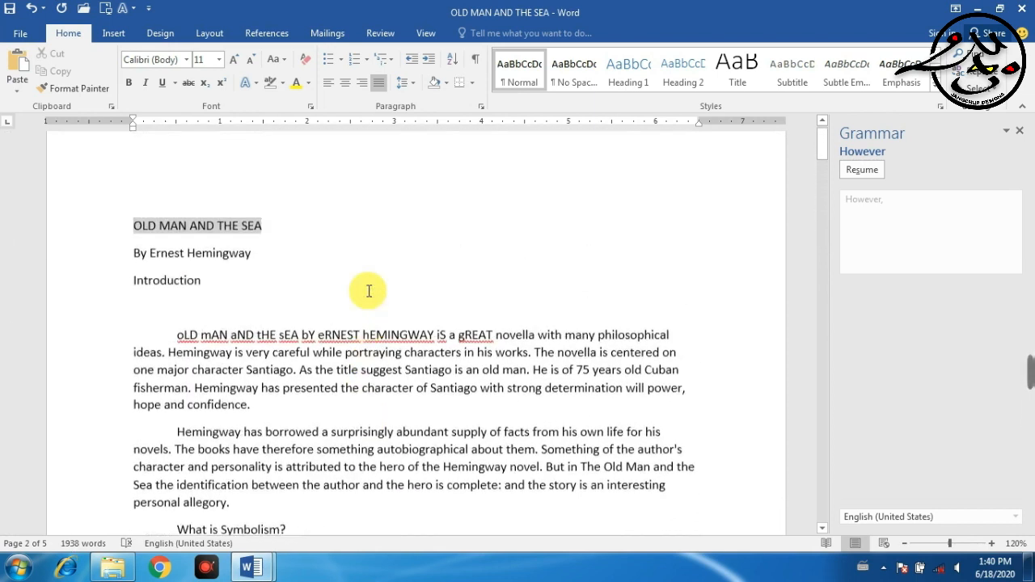
pyautogui.click(407, 368)
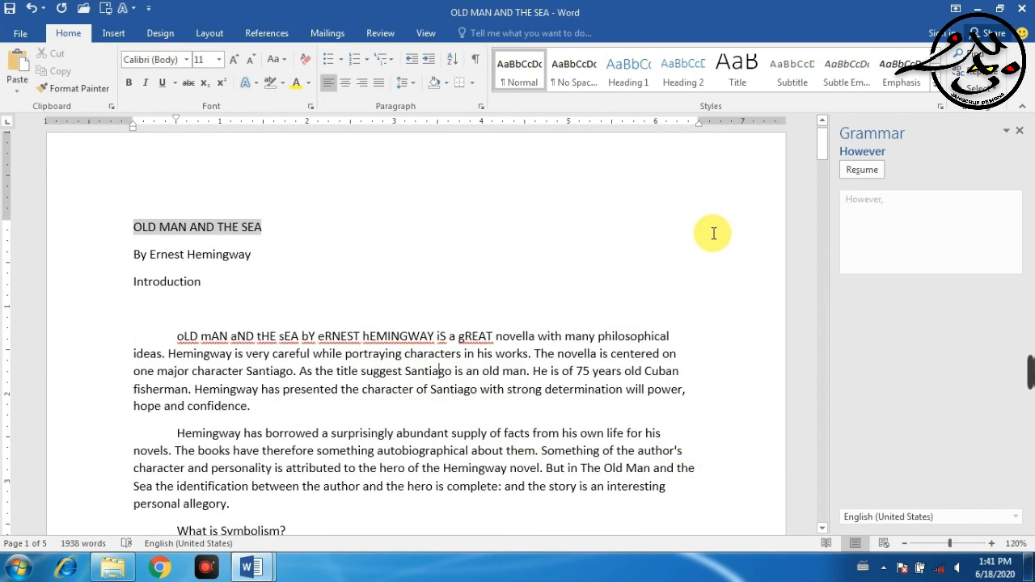
pyautogui.press('BackSpace')
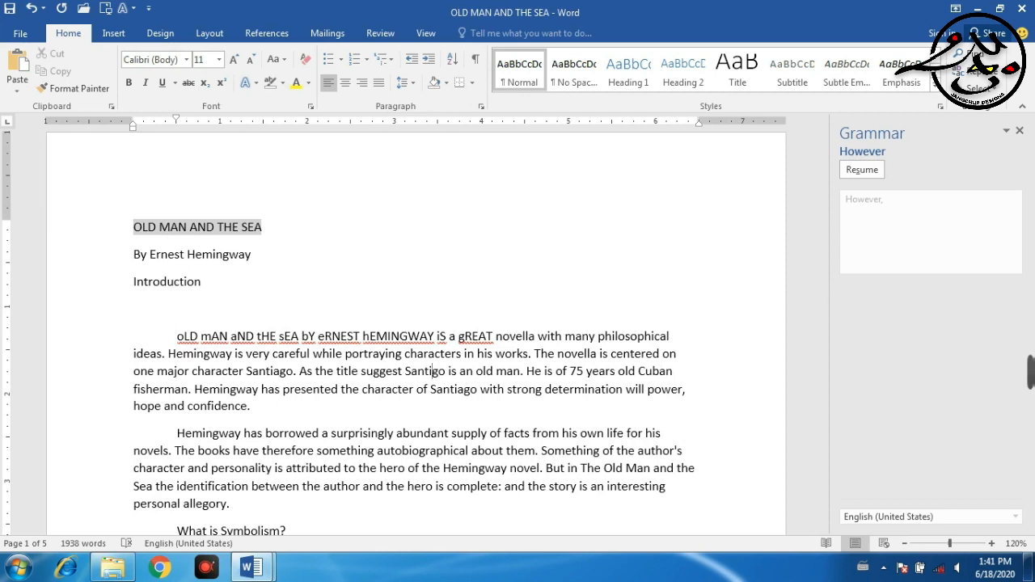
pyautogui.write('a')
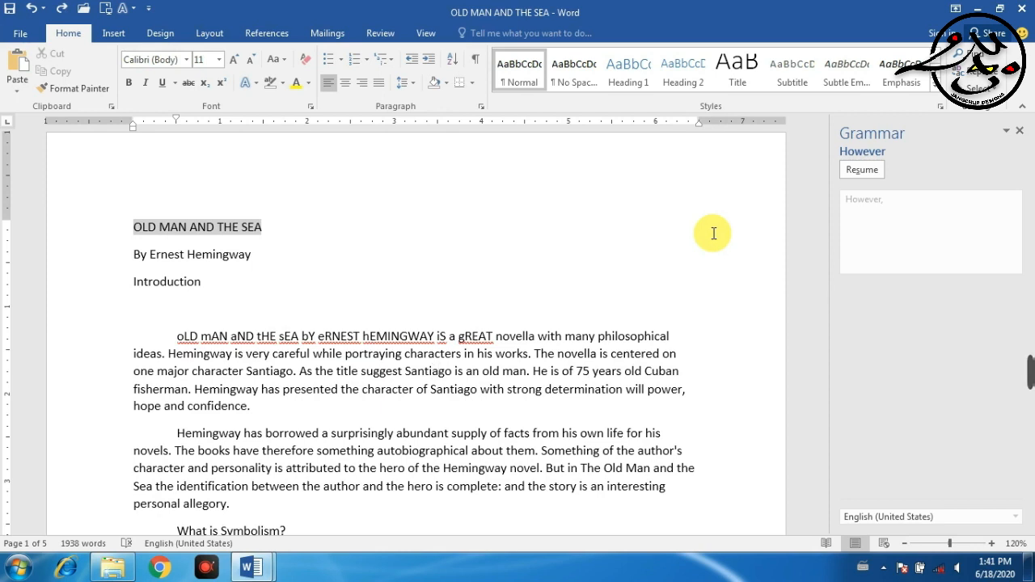
# Step: Delete "go is an" forward from the middle of "Santiago" in the first introduction paragraph, and restore the text
pyautogui.press('Delete')
pyautogui.press('Delete')
pyautogui.press('Delete')
pyautogui.press('Delete')
pyautogui.press('Delete')
pyautogui.press('Delete')
pyautogui.press('Delete')
pyautogui.press('Delete')
pyautogui.press('Delete')
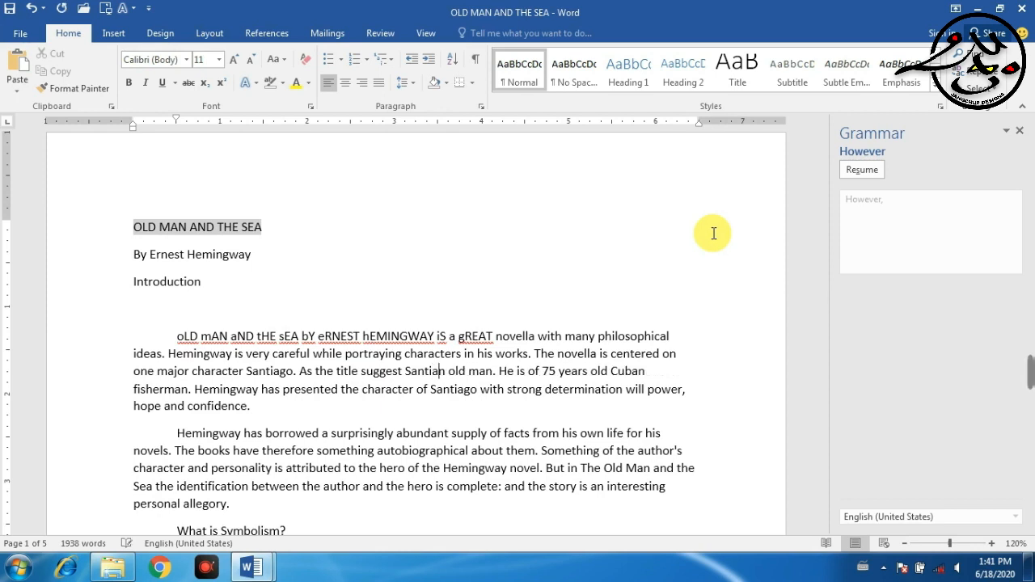
pyautogui.write('an.')
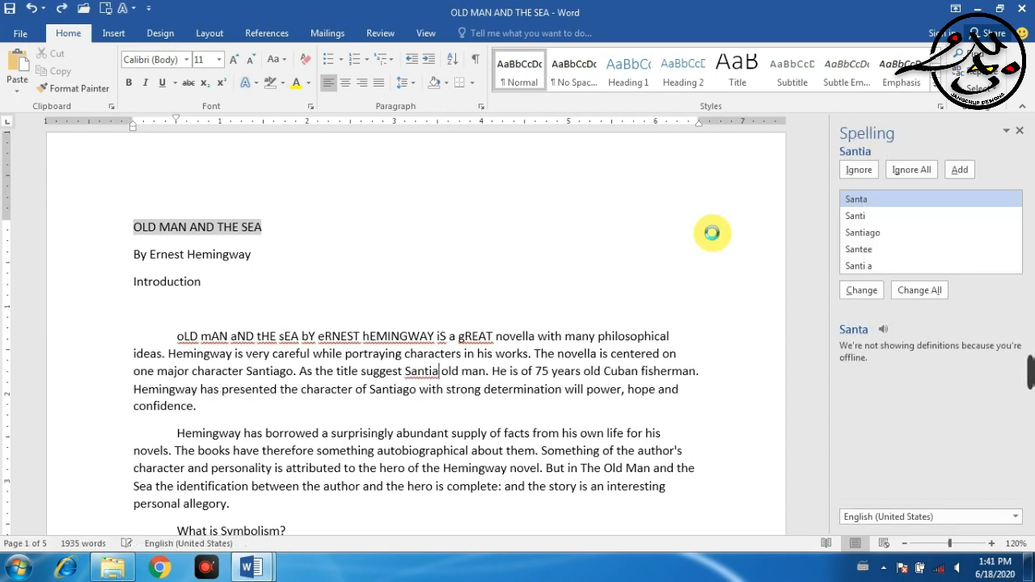
pyautogui.press('Left')
pyautogui.press('Left')
pyautogui.press('Left')
pyautogui.write('o is')
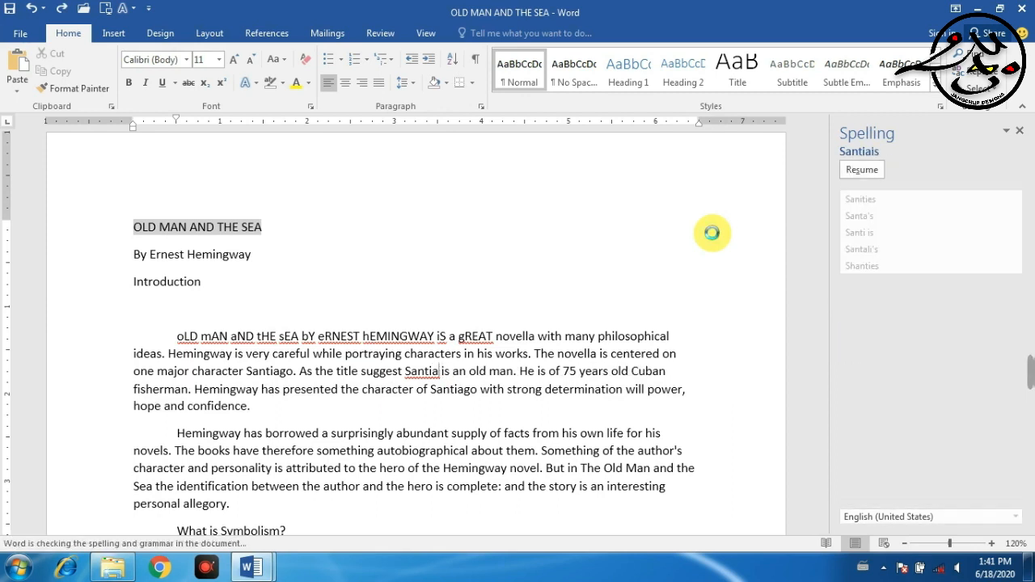
pyautogui.press('Left')
pyautogui.press('Left')
pyautogui.press('Left')
pyautogui.press('Left')
pyautogui.write('g')
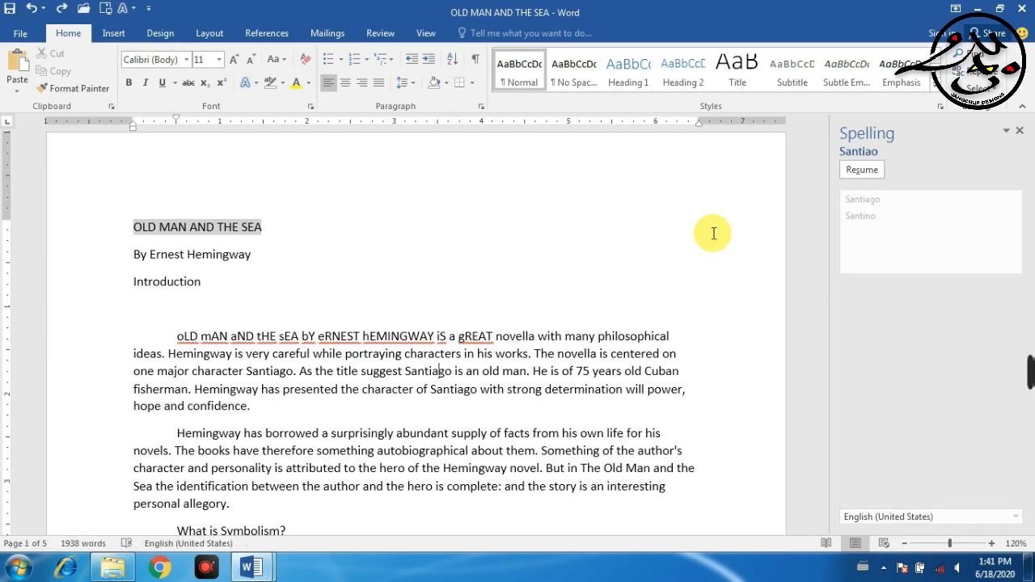
# Step: Erase the letters "antia" backward from inside "Santiago" and rerun the spelling and grammar check
pyautogui.press('BackSpace')
pyautogui.press('BackSpace')
pyautogui.press('BackSpace')
pyautogui.press('BackSpace')
pyautogui.press('BackSpace')
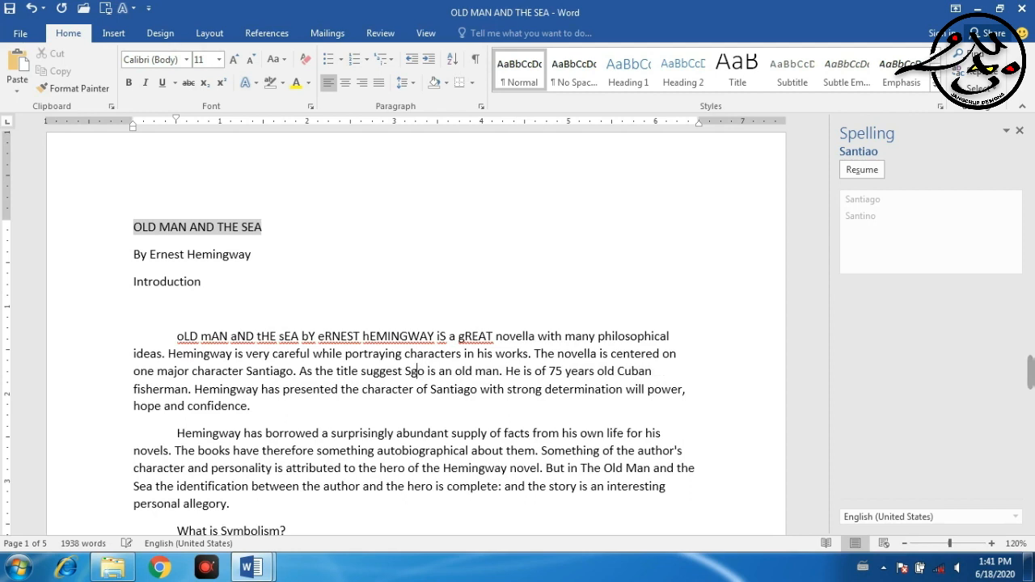
pyautogui.press('F7')
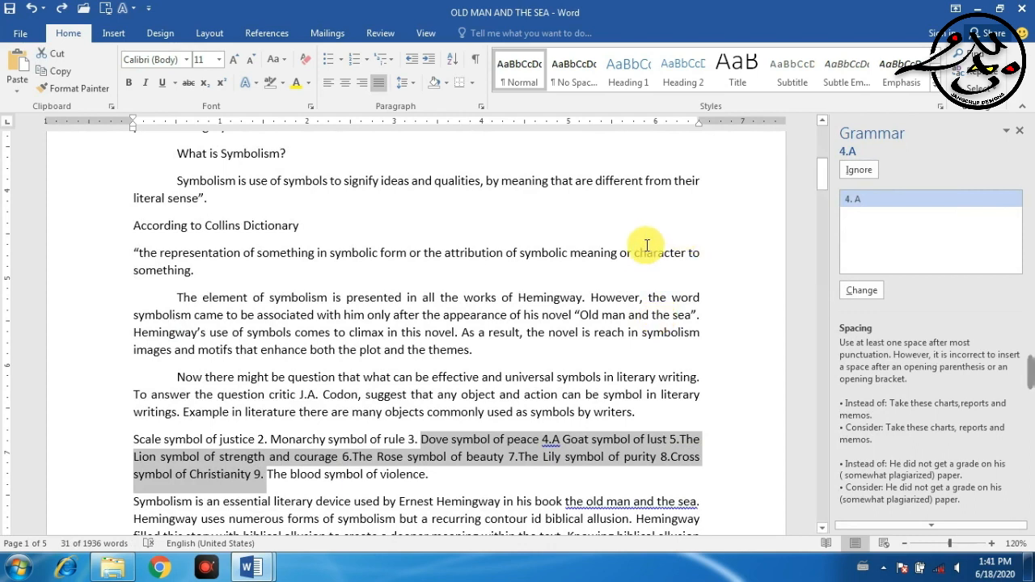
# Step: Split the "Symbolism is an essential literary device" paragraph before "Hemingway filled this story" and indent the new paragraph's first line
pyautogui.scroll(-3, 598, 364)
pyautogui.click(412, 302)
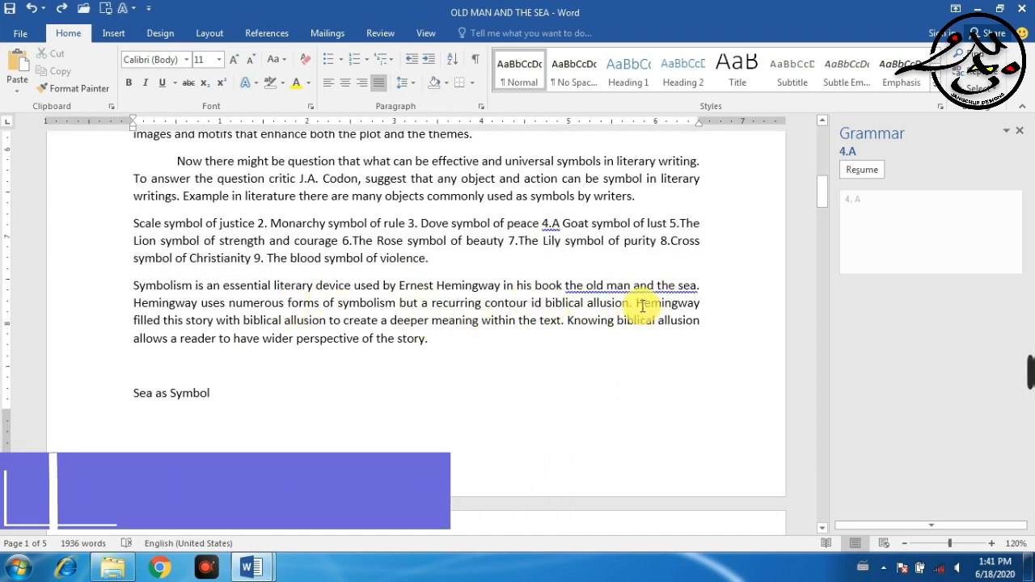
pyautogui.click(637, 302)
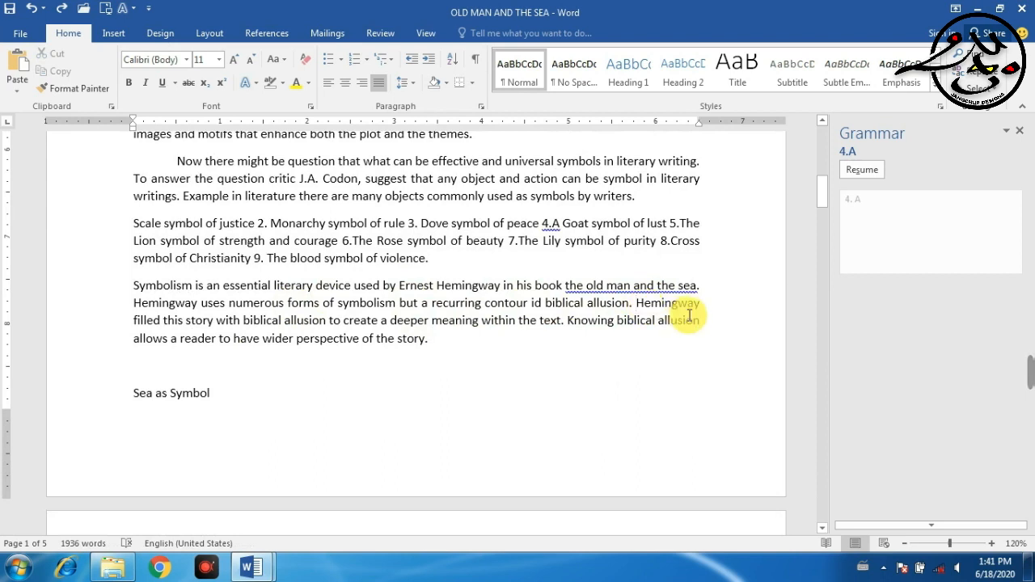
pyautogui.press('Return')
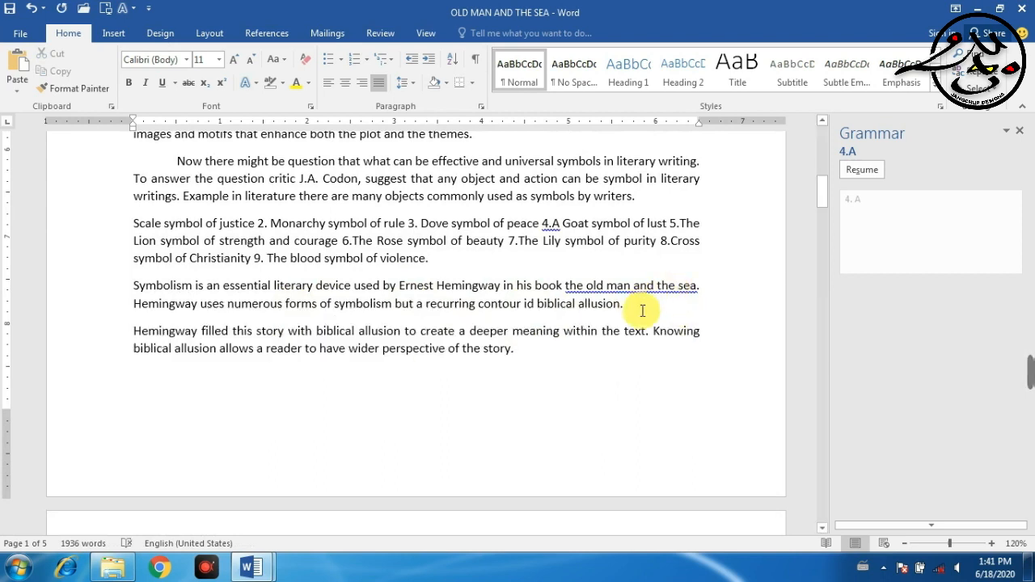
pyautogui.press('Tab')
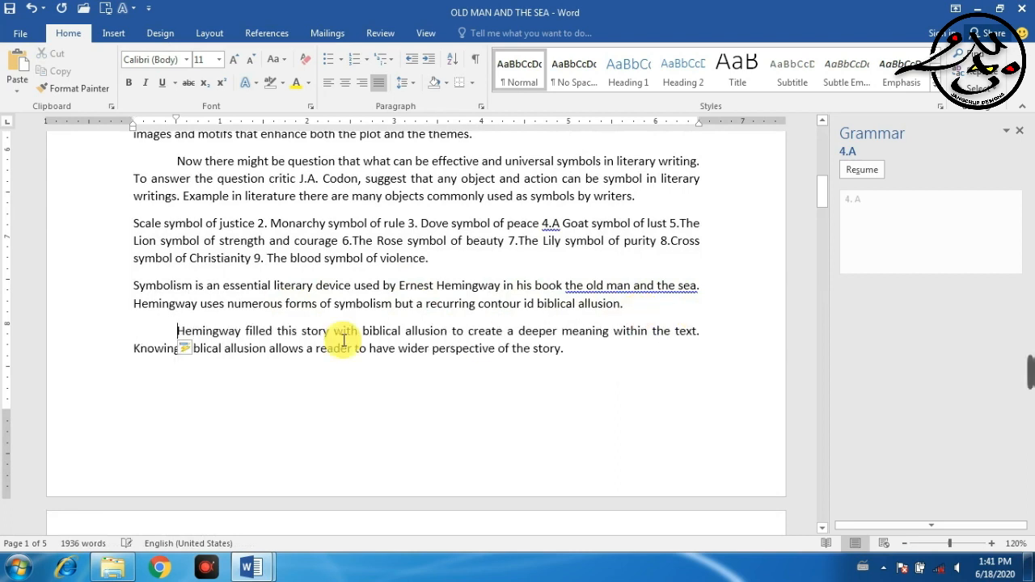
# Step: Indent the first lines of the paragraphs starting "Symbolism is an essential" and "Scale symbol of justice"
pyautogui.click(135, 284)
pyautogui.press('Tab')
pyautogui.click(134, 224)
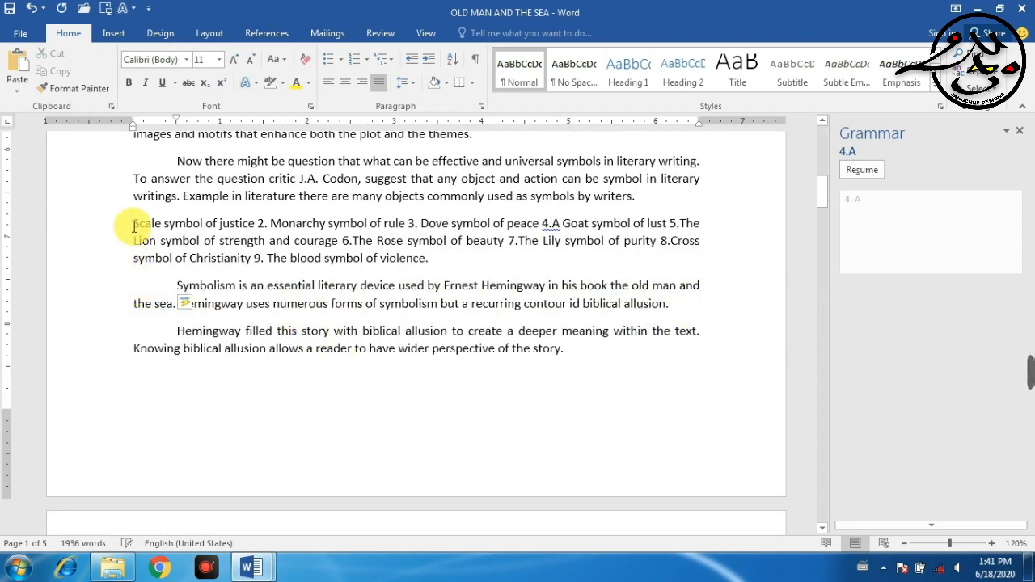
pyautogui.press('Tab')
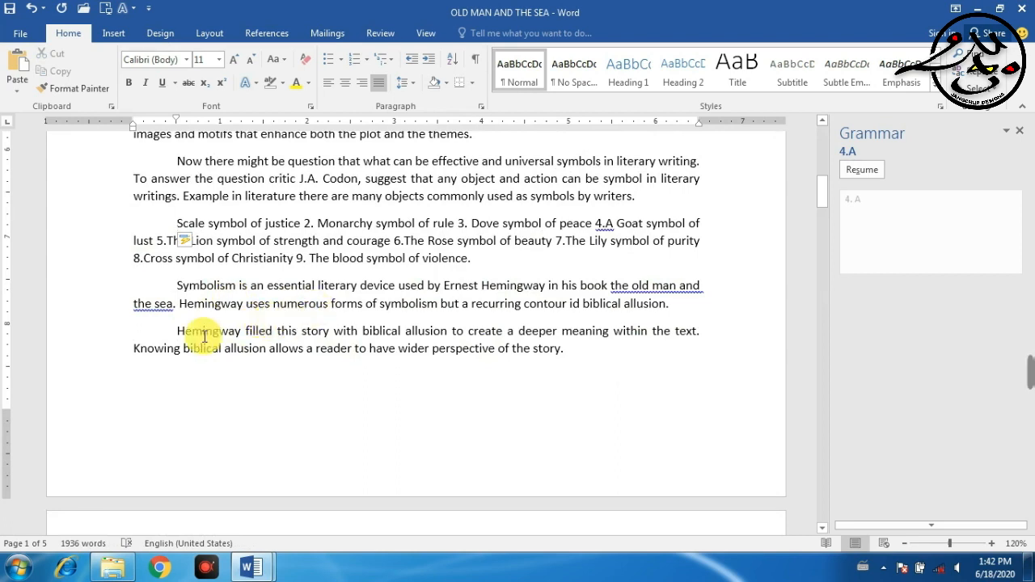
# Step: Remove the first-line indent from the paragraph starting "Hemingway filled this story"
pyautogui.click(179, 331)
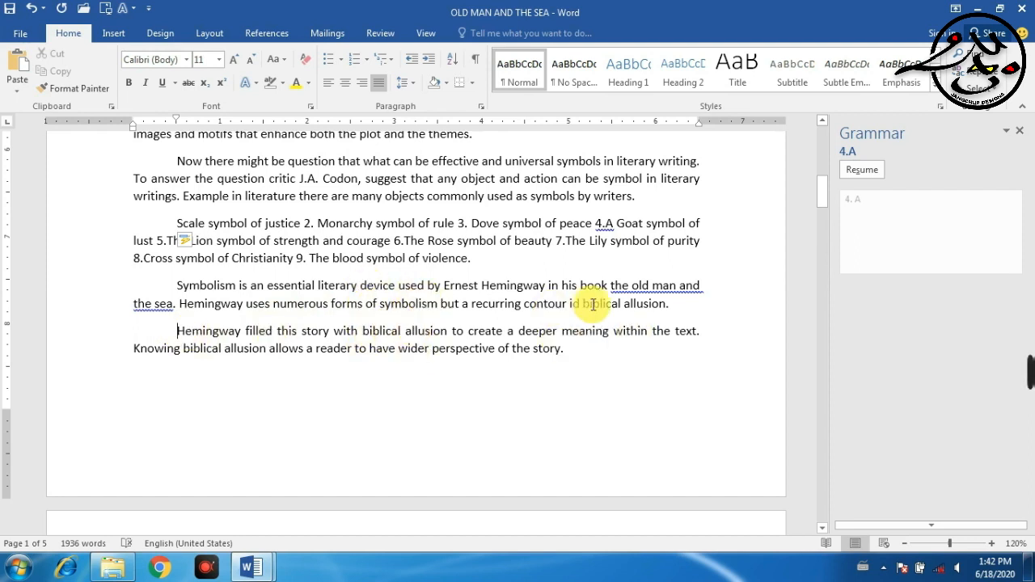
pyautogui.press('BackSpace')
pyautogui.press('BackSpace')
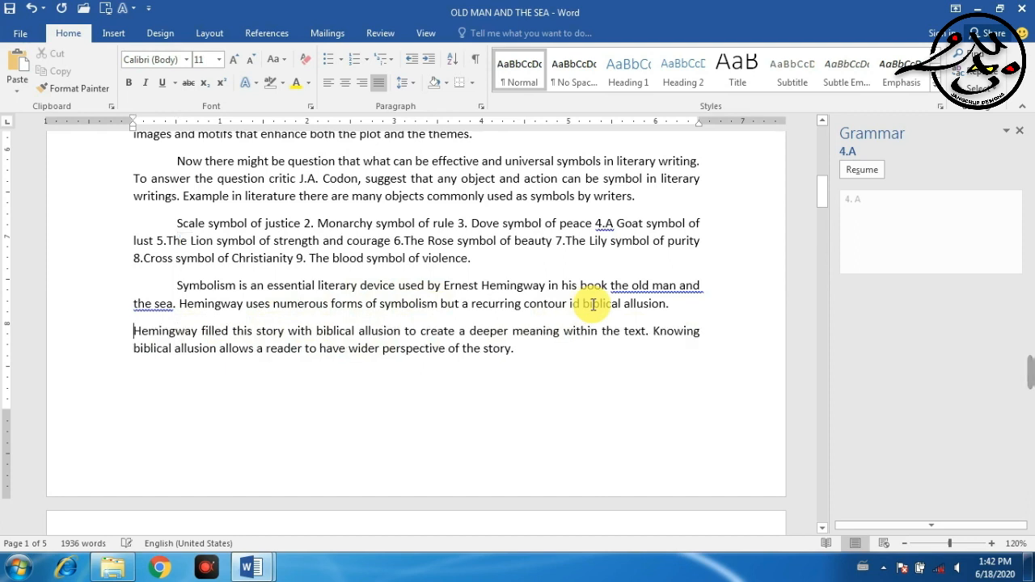